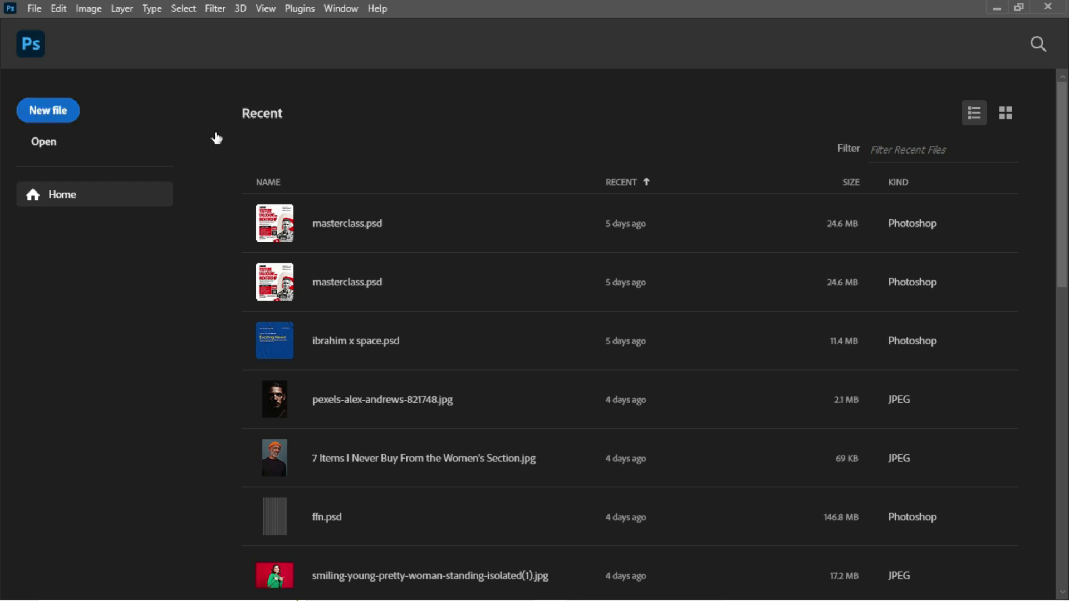
# Create a new 4 x 4 inch document at 300 pixels/inch in RGB Color, 8 bit, with a white background.
pyautogui.hotkey('ctrl', 'n')
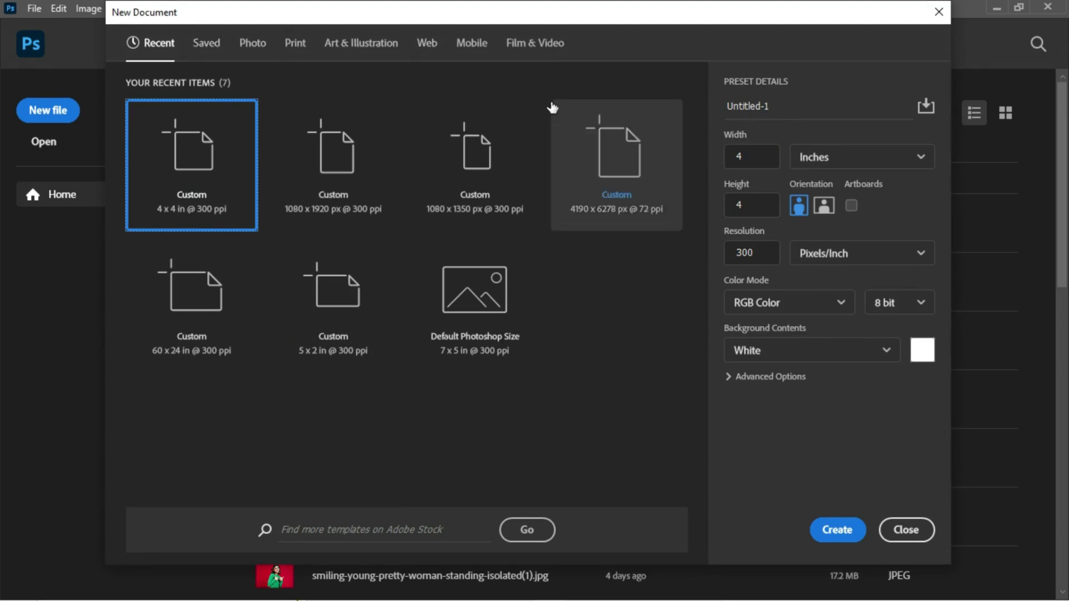
pyautogui.click(867, 167)
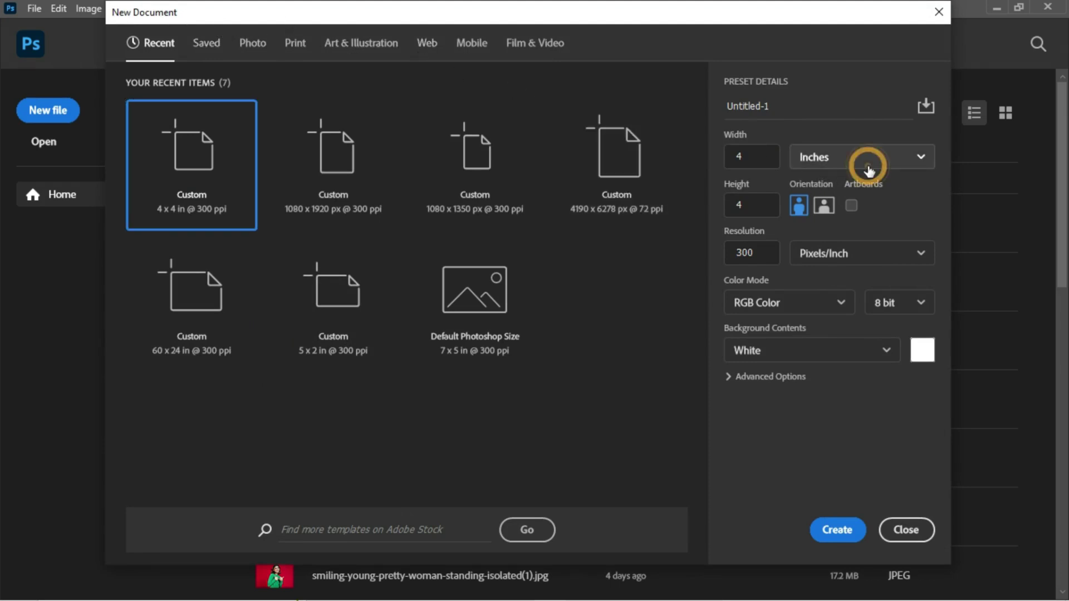
pyautogui.click(867, 166)
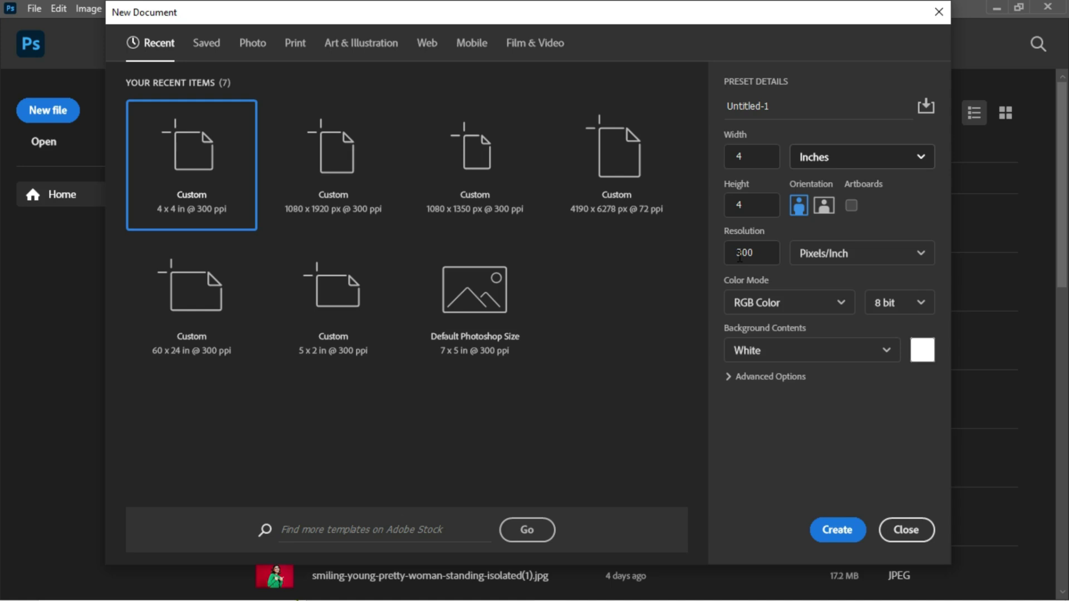
pyautogui.click(782, 106)
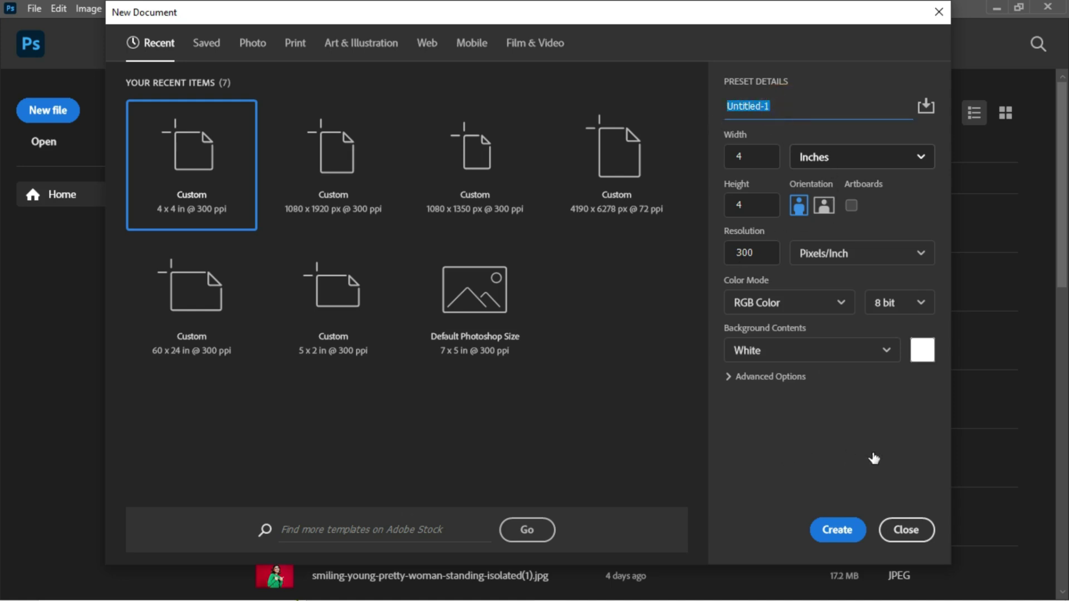
pyautogui.click(839, 527)
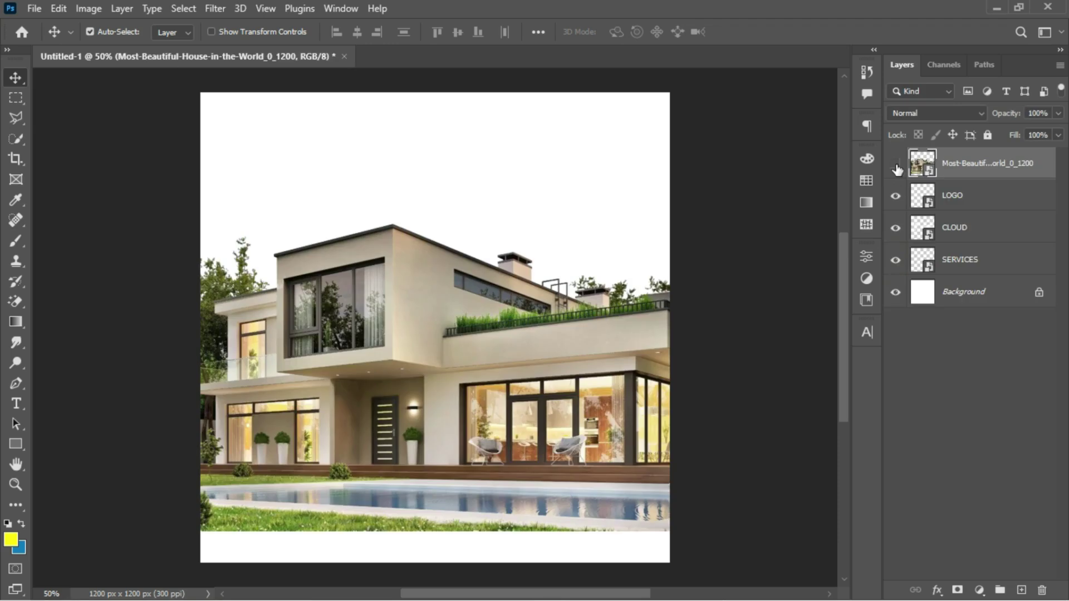
# Move the house image layer directly above Background and make it the only visible placed layer, hiding LOGO, CLOUD and SERVICES.
pyautogui.moveTo(896, 163); pyautogui.dragTo(893, 258)
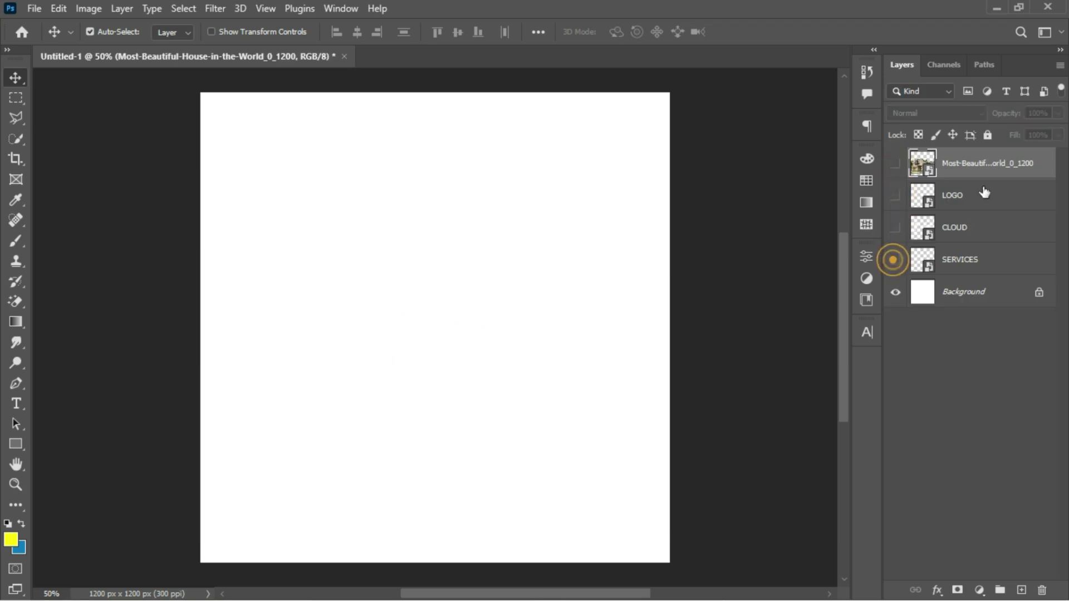
pyautogui.moveTo(1016, 167); pyautogui.dragTo(1001, 278)
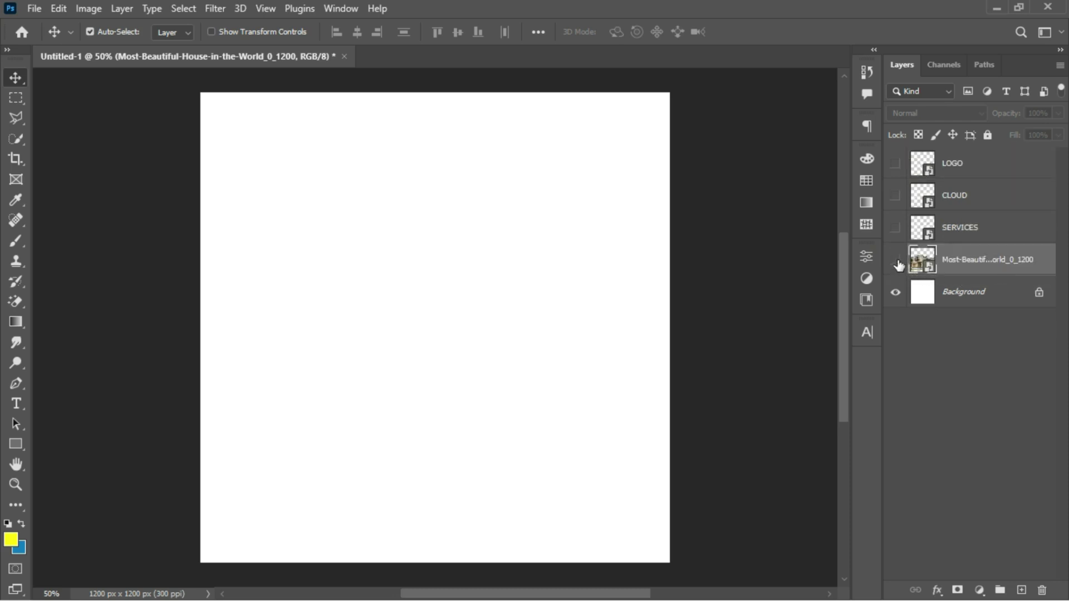
pyautogui.click(896, 261)
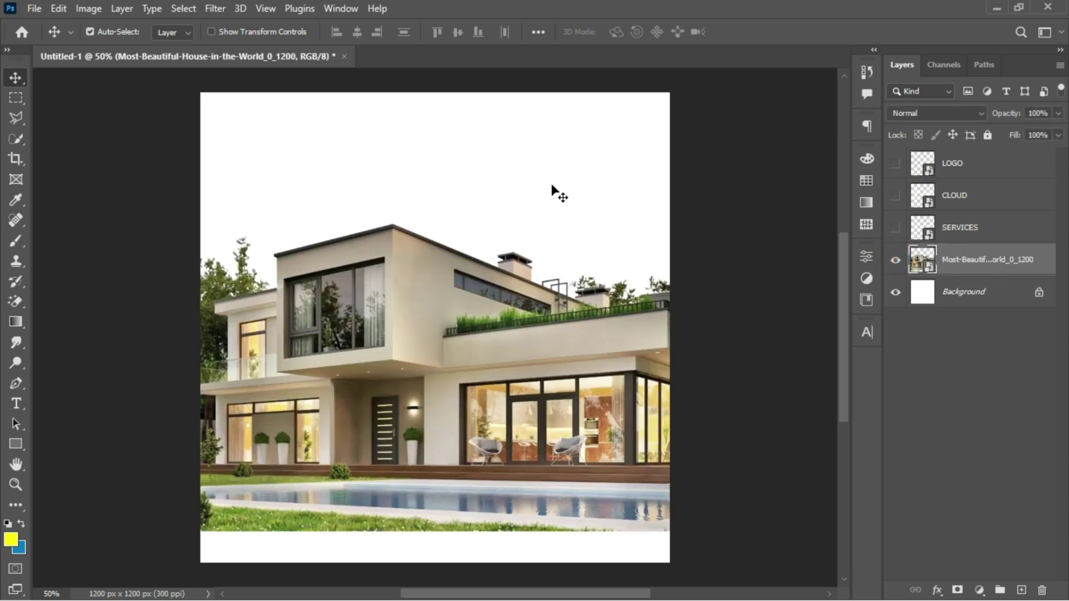
# Add a Solid Color fill layer directly above Background in blue 117cc0, sampled from the background swatch.
pyautogui.click(1006, 298)
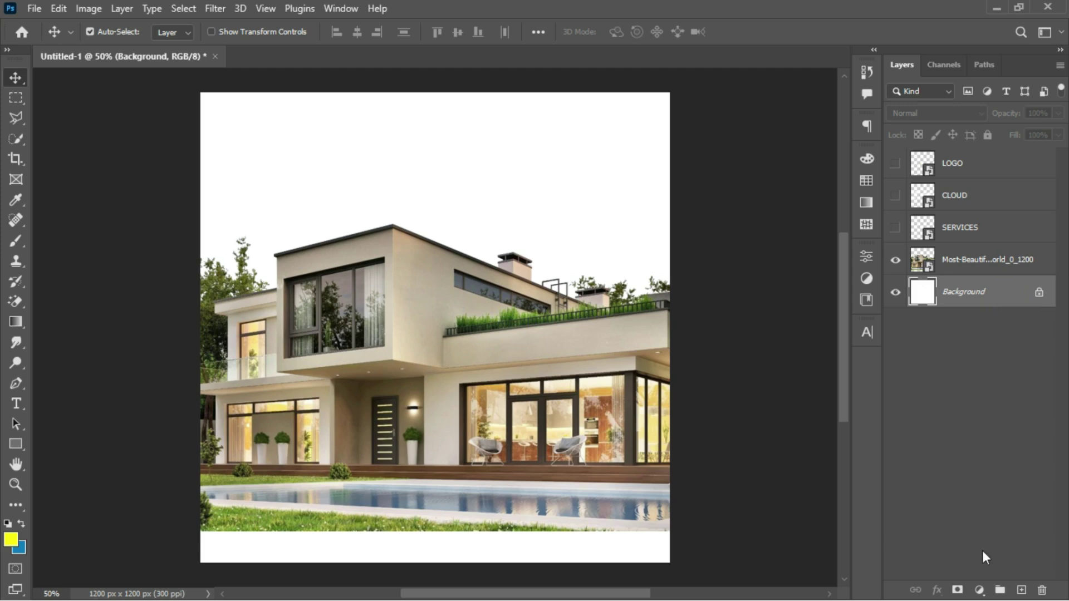
pyautogui.click(981, 590)
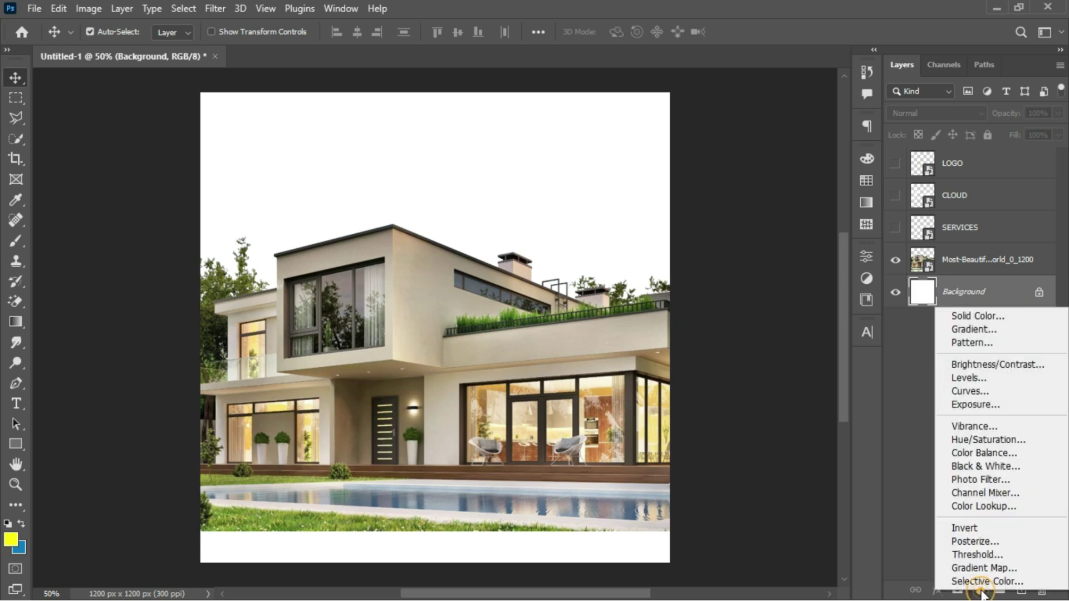
pyautogui.click(993, 315)
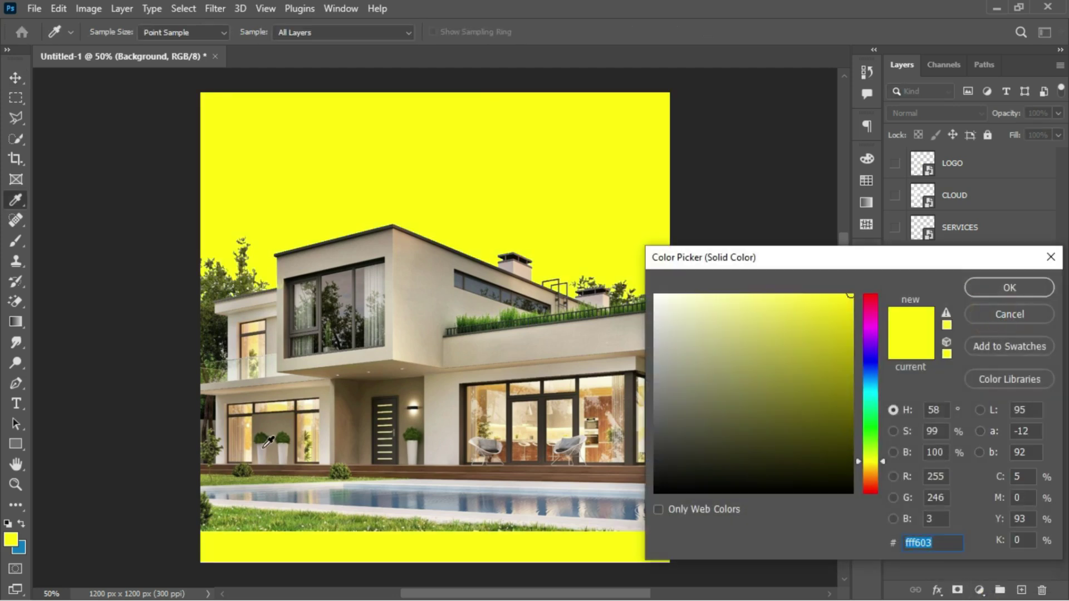
pyautogui.click(23, 546)
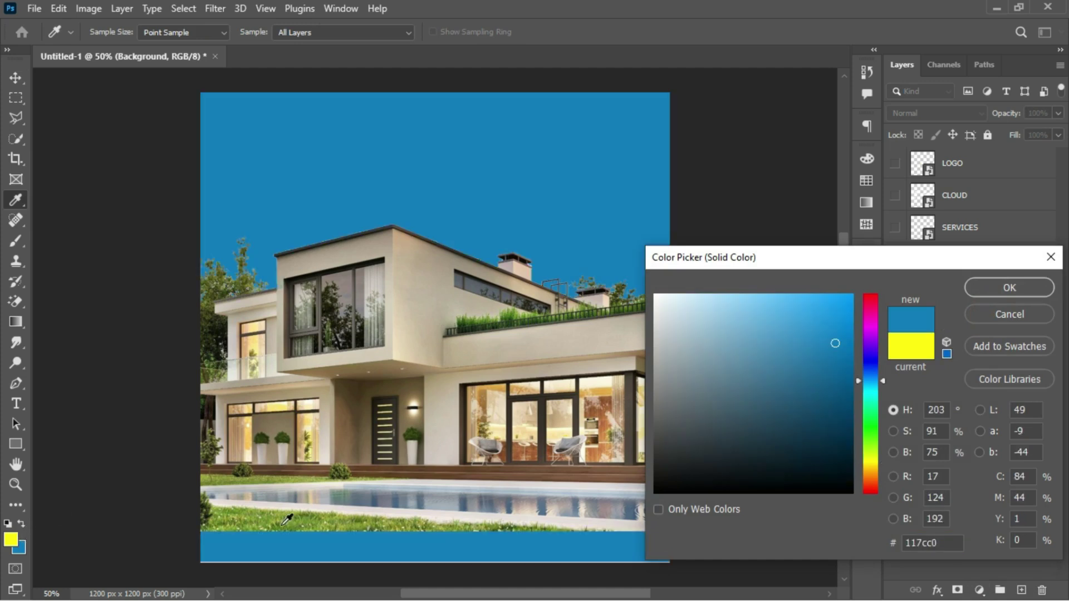
pyautogui.click(949, 543)
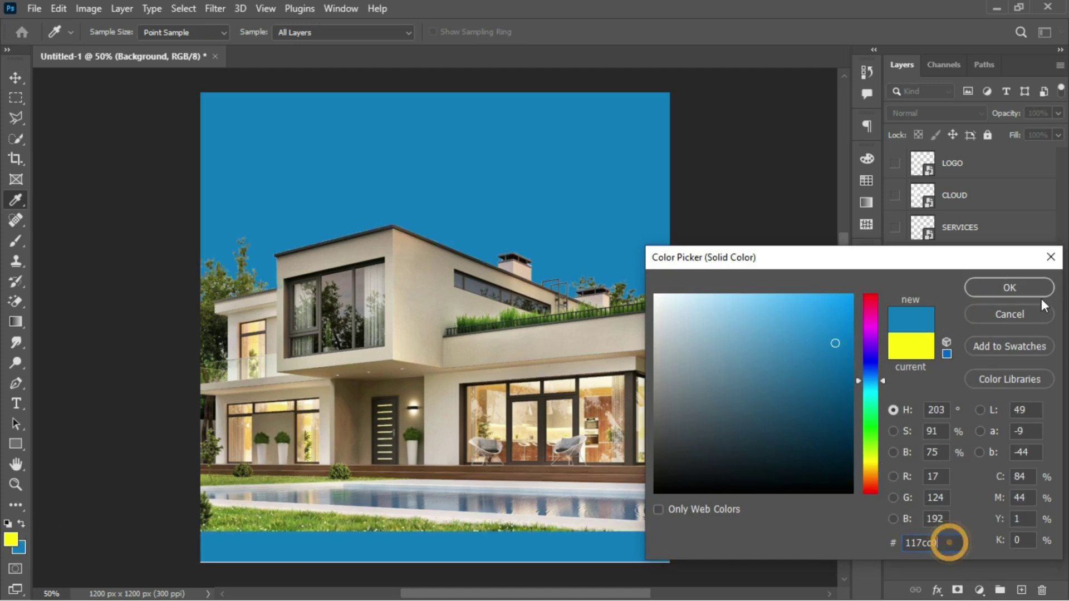
pyautogui.click(1002, 288)
# Convert the house image layer to a smart object.
pyautogui.click(971, 265)
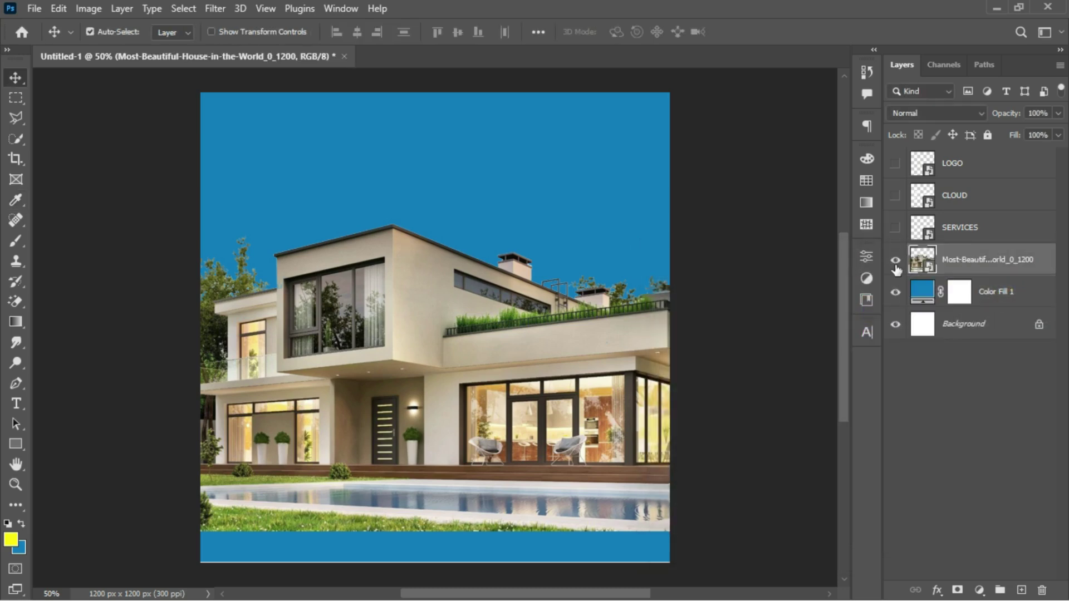
pyautogui.click(896, 260)
pyautogui.click(895, 260)
pyautogui.rightClick(978, 250)
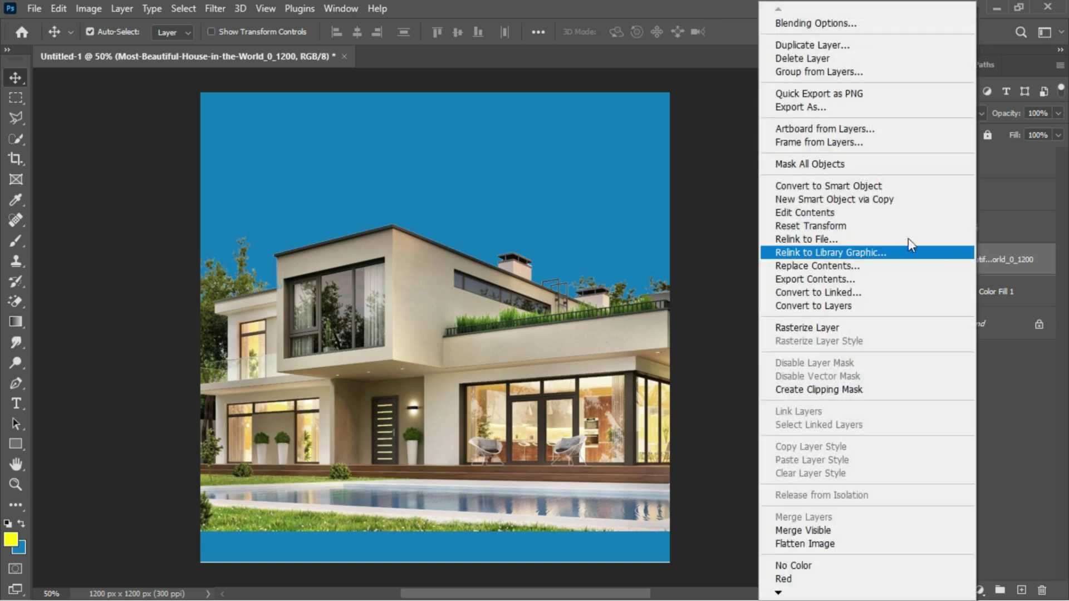
pyautogui.click(879, 189)
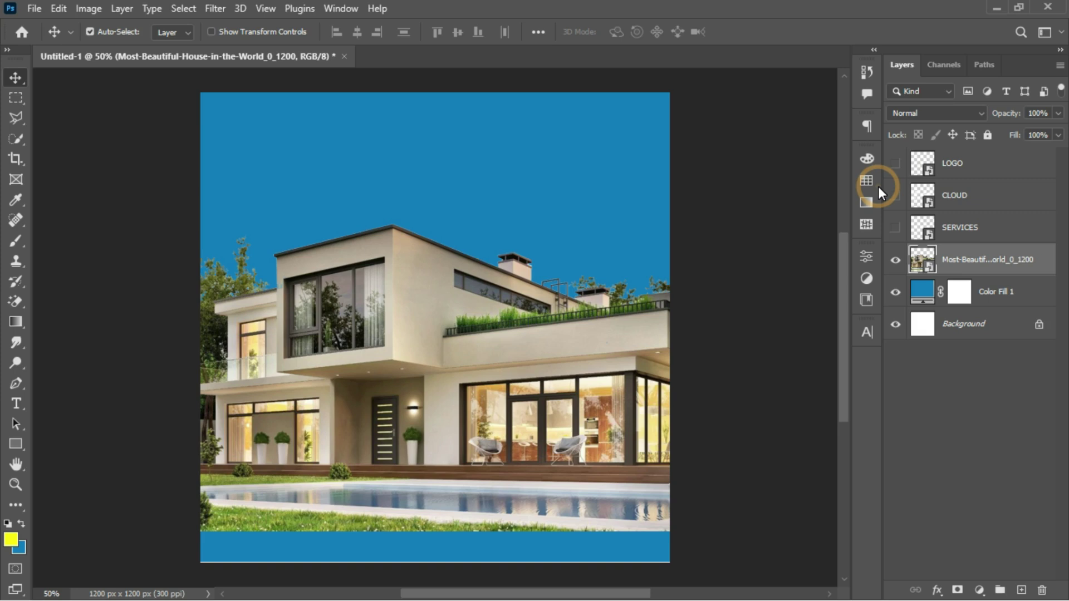
# Free-transform the house image straight down to about Y 878 px, keeping X at 600 px and its size at 100%.
pyautogui.hotkey('ctrl', 't')
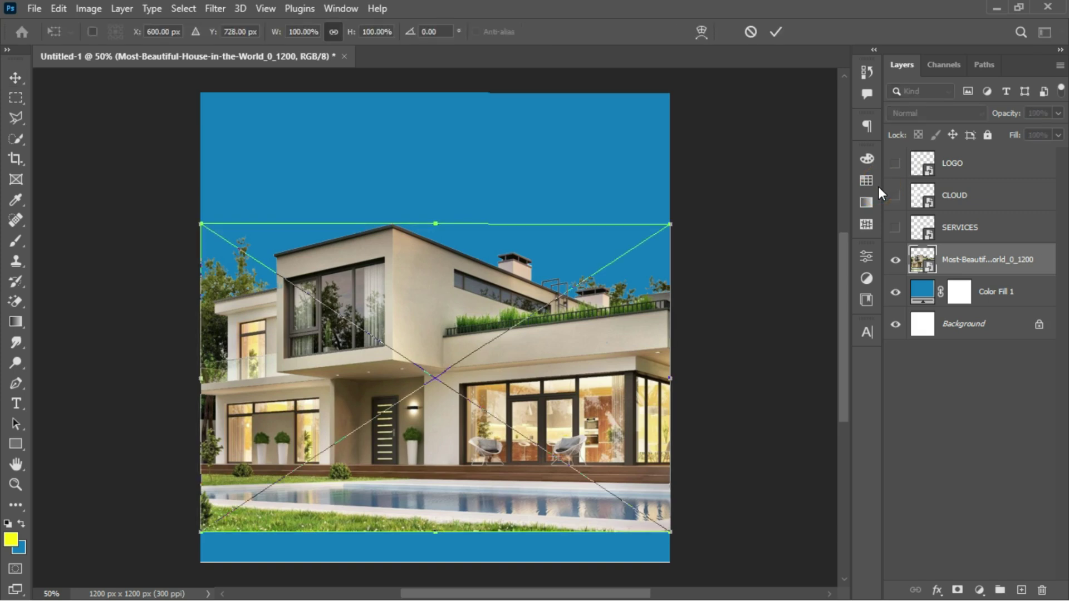
pyautogui.moveTo(606, 338); pyautogui.dragTo(600, 396)
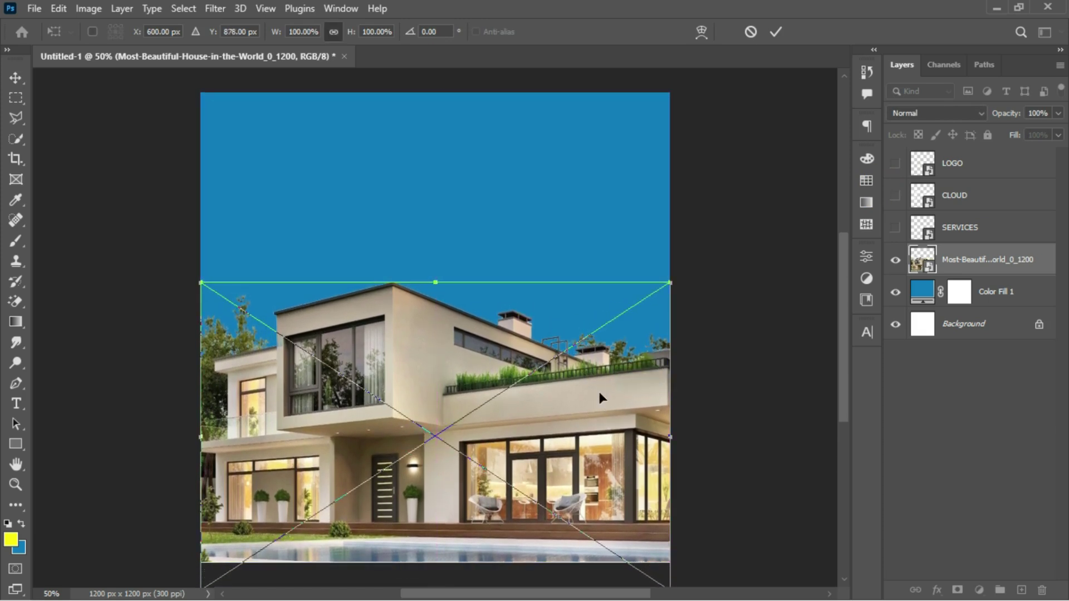
pyautogui.click(774, 33)
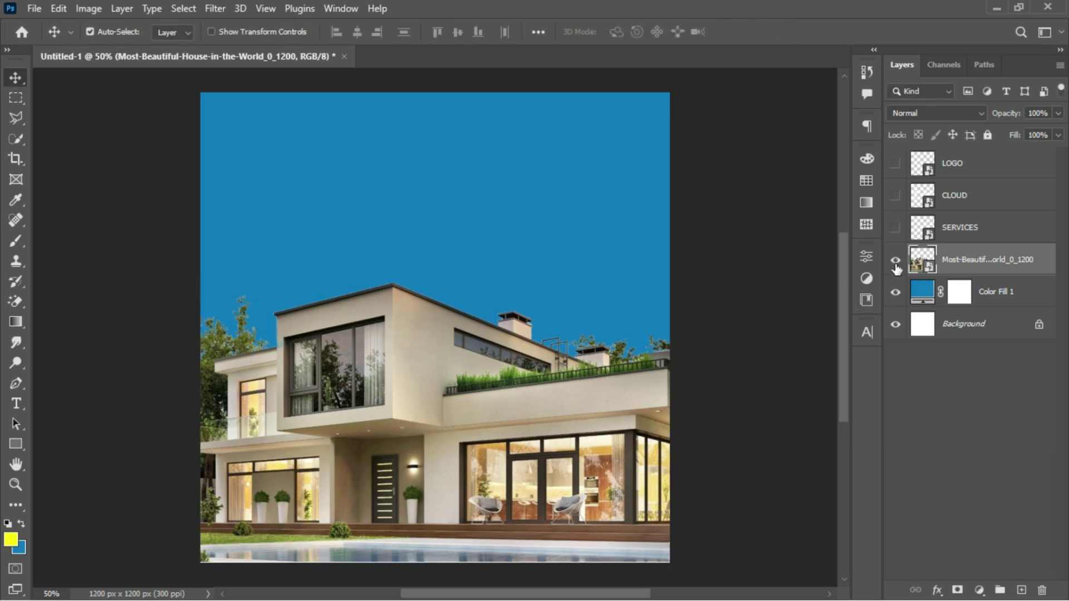
pyautogui.click(895, 266)
pyautogui.click(896, 265)
# Open the Camera Raw Filter on the house image with a side-by-side before/after preview.
pyautogui.click(215, 9)
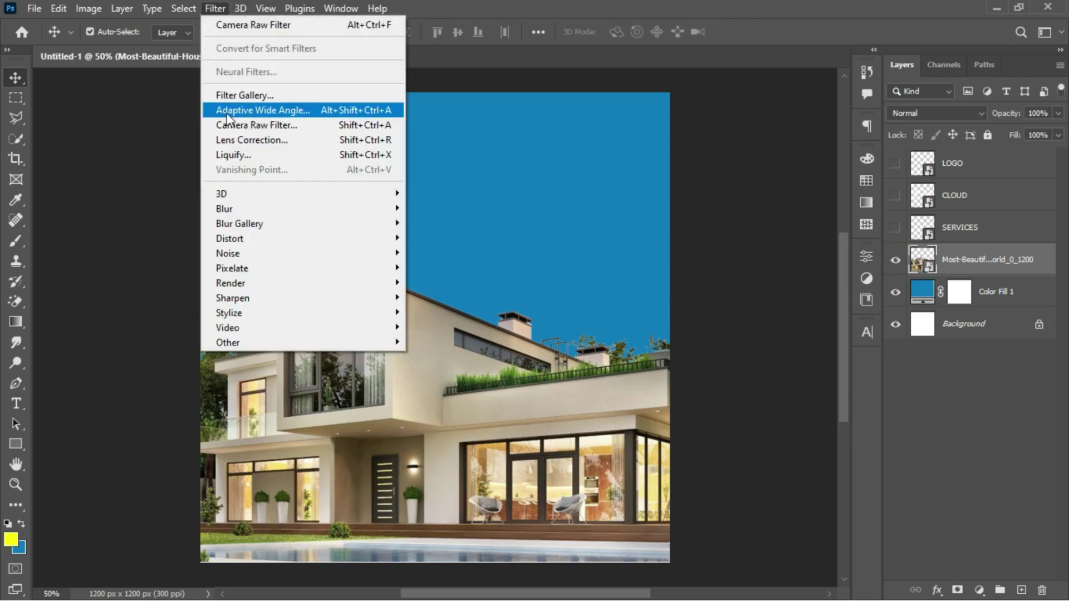
pyautogui.click(229, 126)
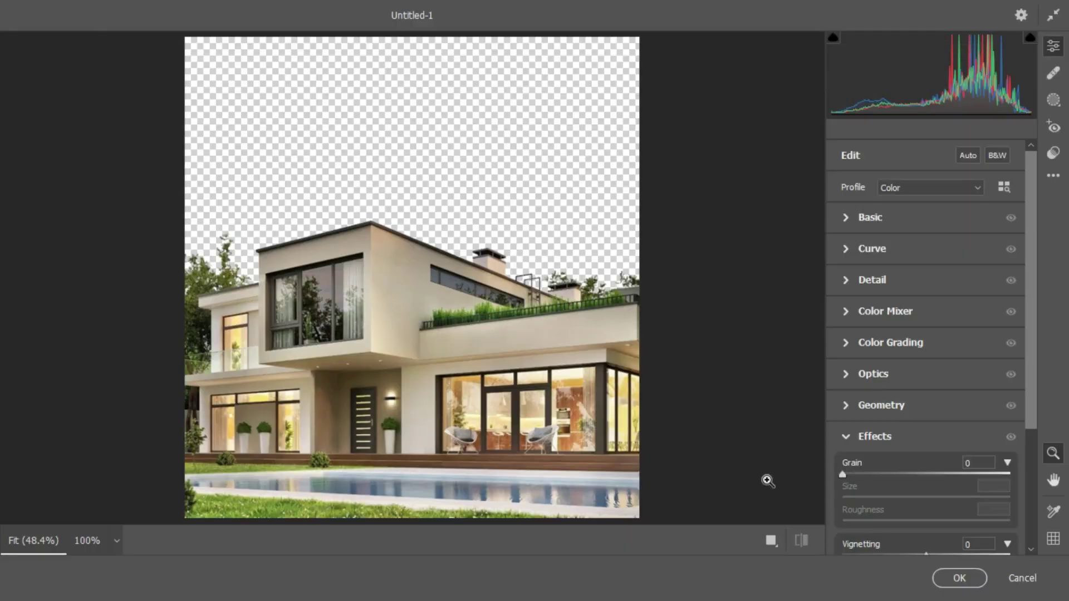
pyautogui.click(771, 542)
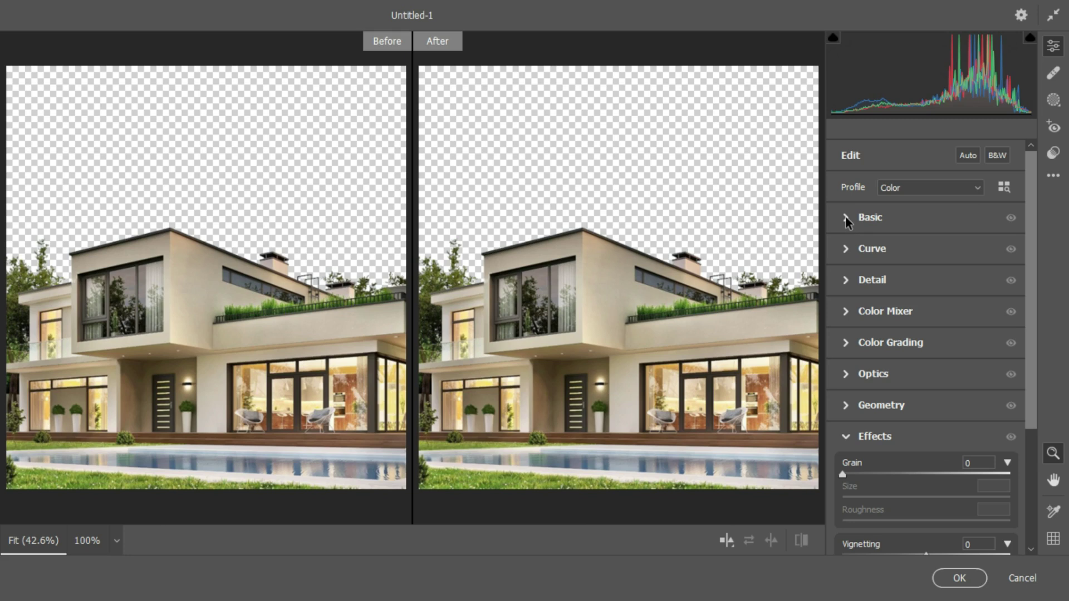
# In the Basic adjustments, set Exposure +0.70, Contrast +11, Highlights +30, Shadows +31, Whites +18, Blacks -8, Texture +36 and Clarity +12.
pyautogui.click(847, 219)
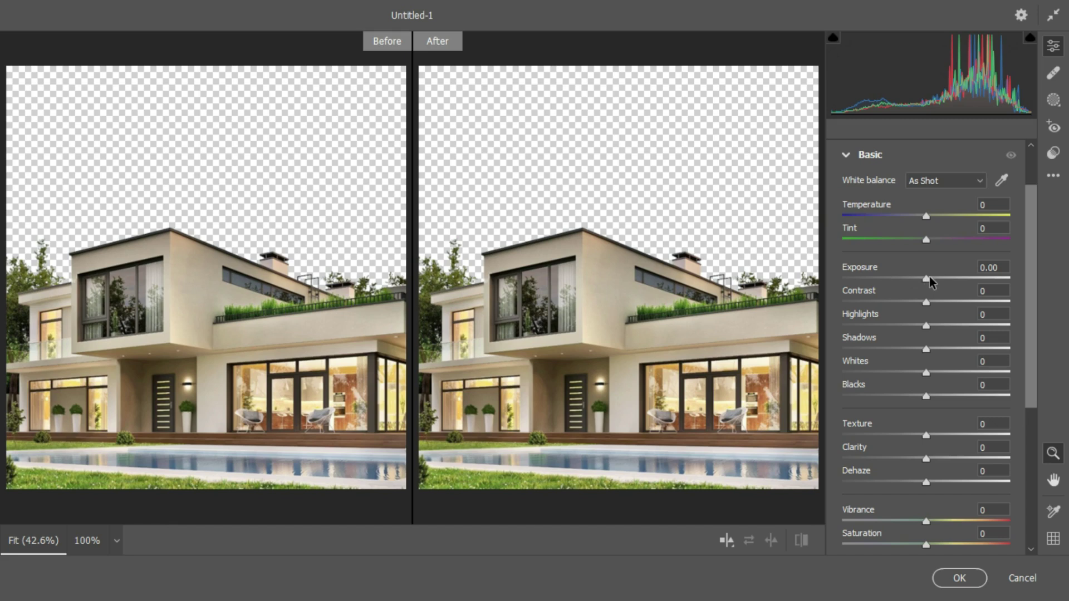
pyautogui.moveTo(930, 282); pyautogui.dragTo(941, 283)
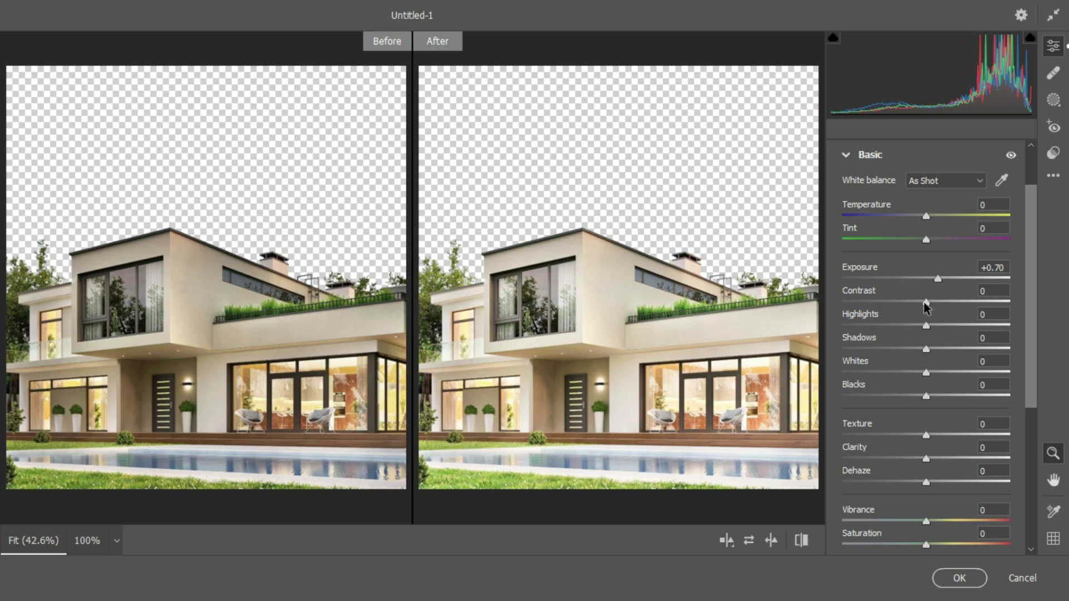
pyautogui.moveTo(928, 303); pyautogui.dragTo(938, 304)
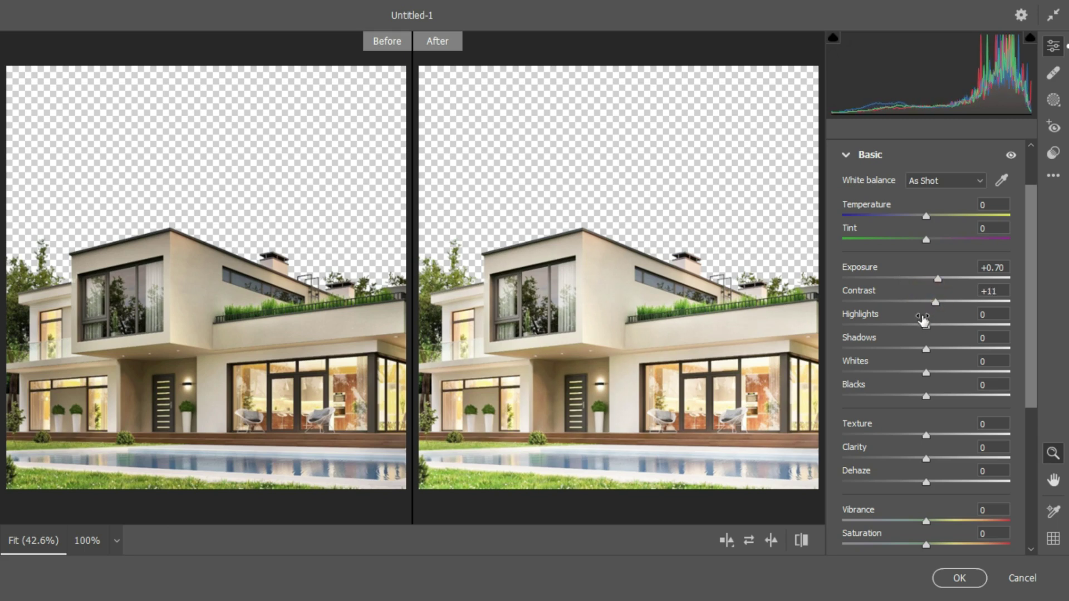
pyautogui.moveTo(927, 324); pyautogui.dragTo(951, 325)
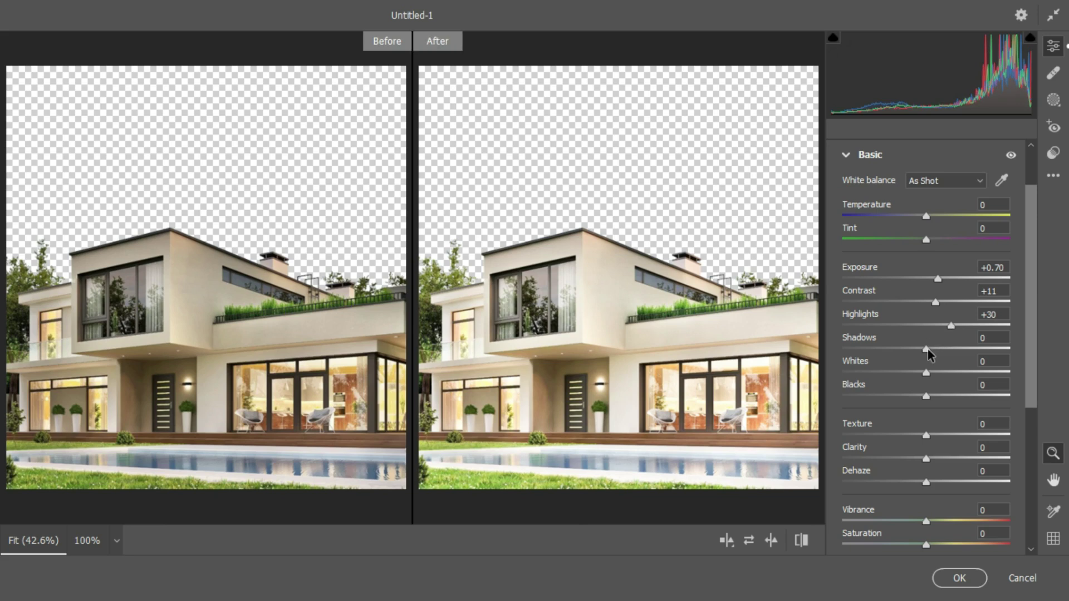
pyautogui.moveTo(928, 354); pyautogui.dragTo(942, 373)
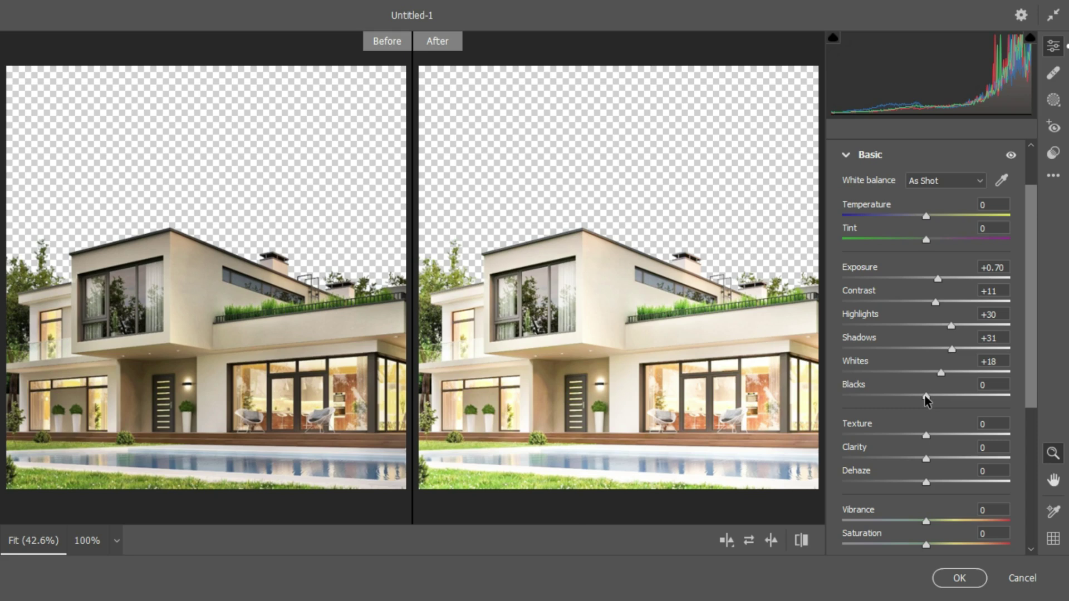
pyautogui.moveTo(925, 396); pyautogui.dragTo(918, 398)
pyautogui.moveTo(927, 440); pyautogui.dragTo(936, 462)
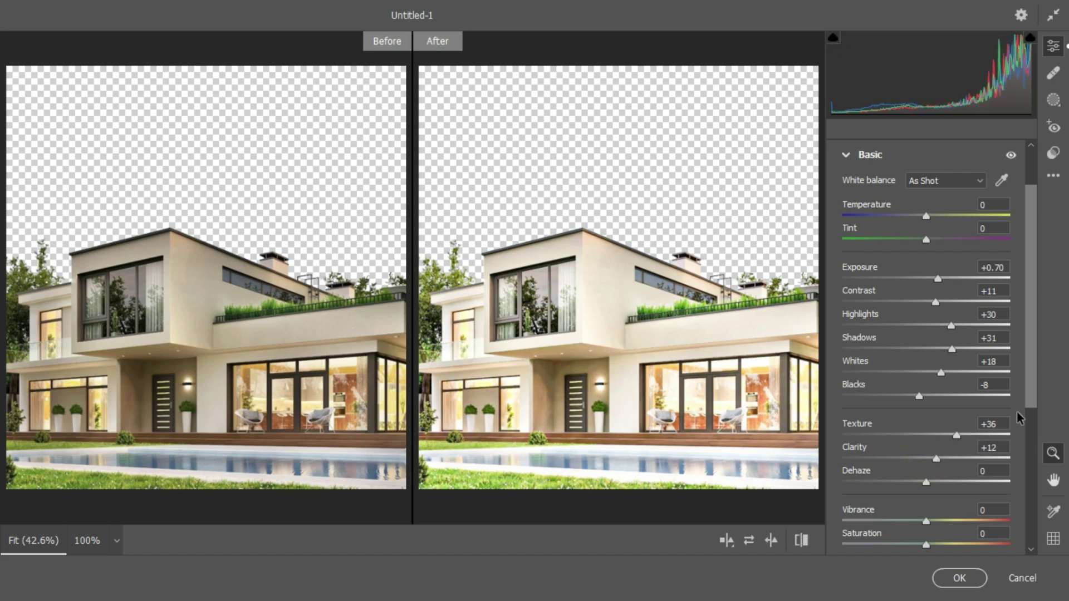
# In the Detail adjustments, set Sharpening to 96 and Noise Reduction to 14, and apply the Camera Raw Filter.
pyautogui.moveTo(1031, 395); pyautogui.dragTo(1031, 479)
pyautogui.click(847, 450)
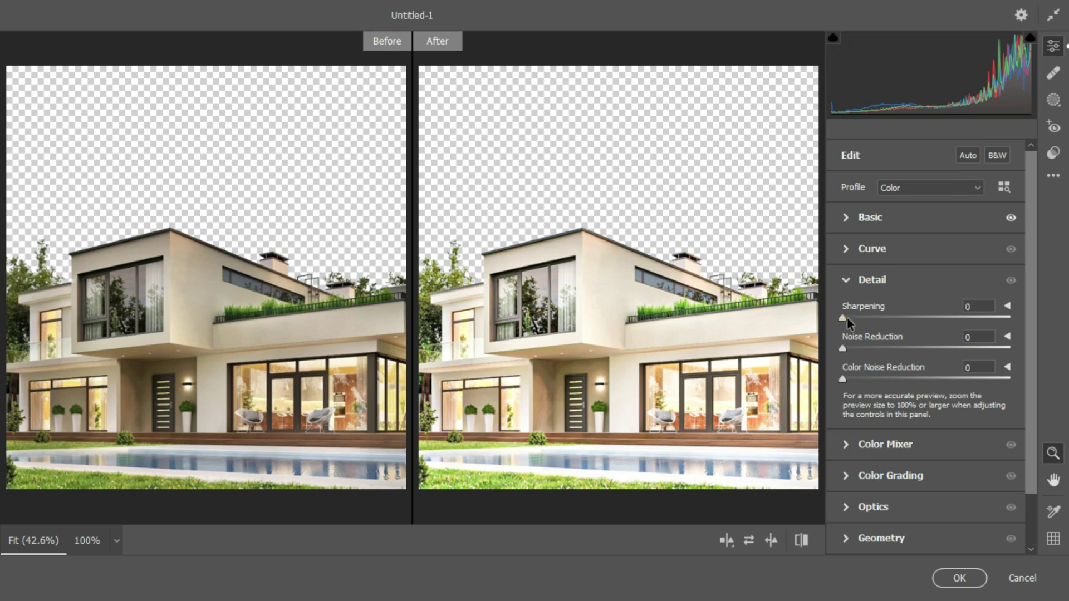
pyautogui.moveTo(847, 319); pyautogui.dragTo(877, 316)
pyautogui.moveTo(879, 318); pyautogui.dragTo(951, 319)
pyautogui.moveTo(845, 350); pyautogui.dragTo(866, 350)
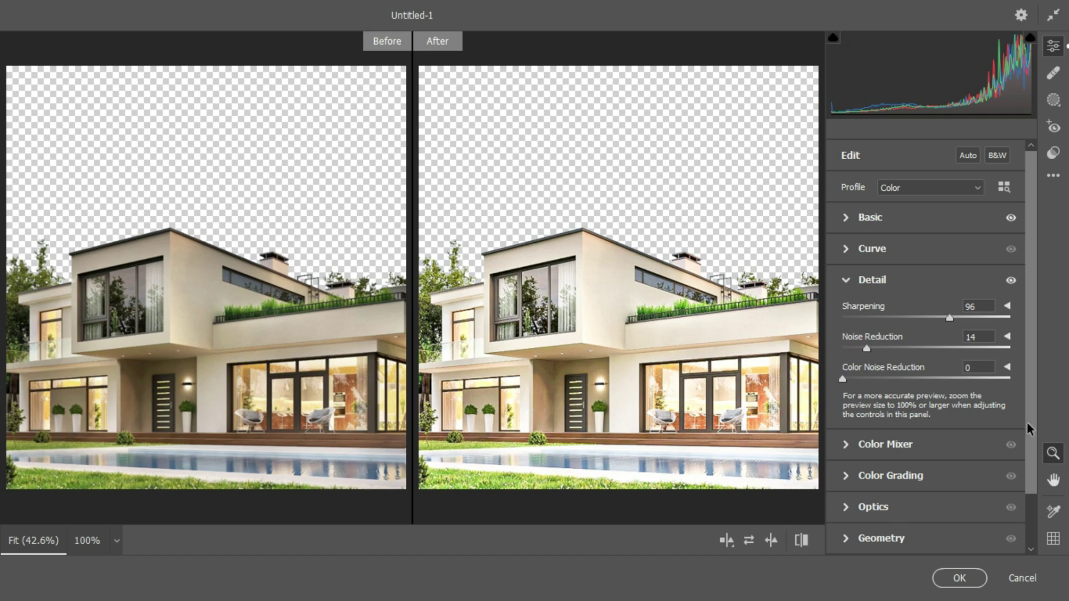
pyautogui.scroll(-2, 1030, 429)
pyautogui.click(959, 578)
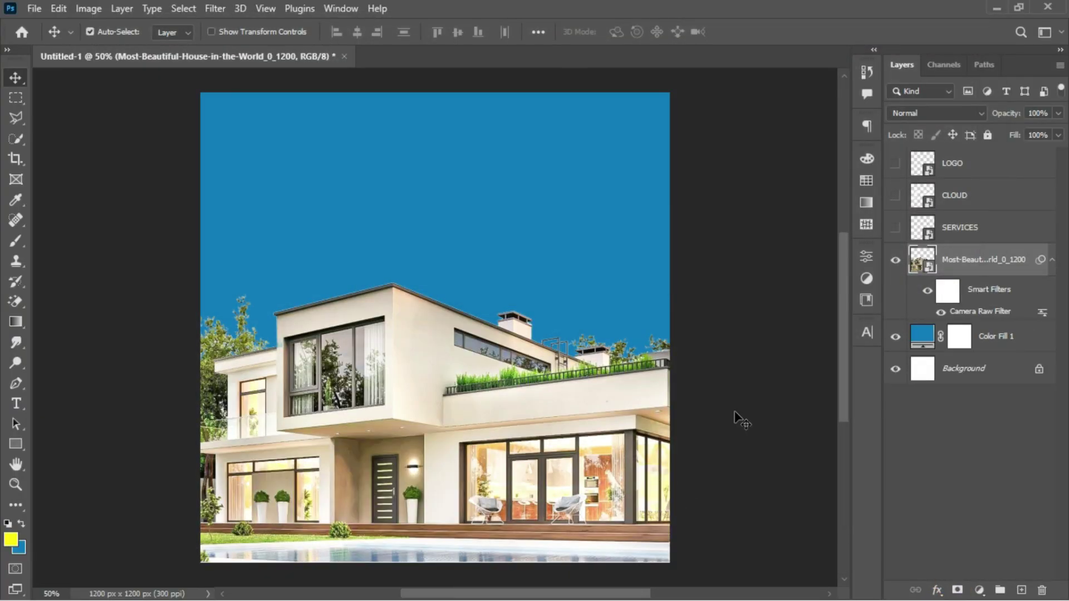
# Collapse the house layer's smart filter list and briefly hide and show the layer to inspect it.
pyautogui.click(1054, 262)
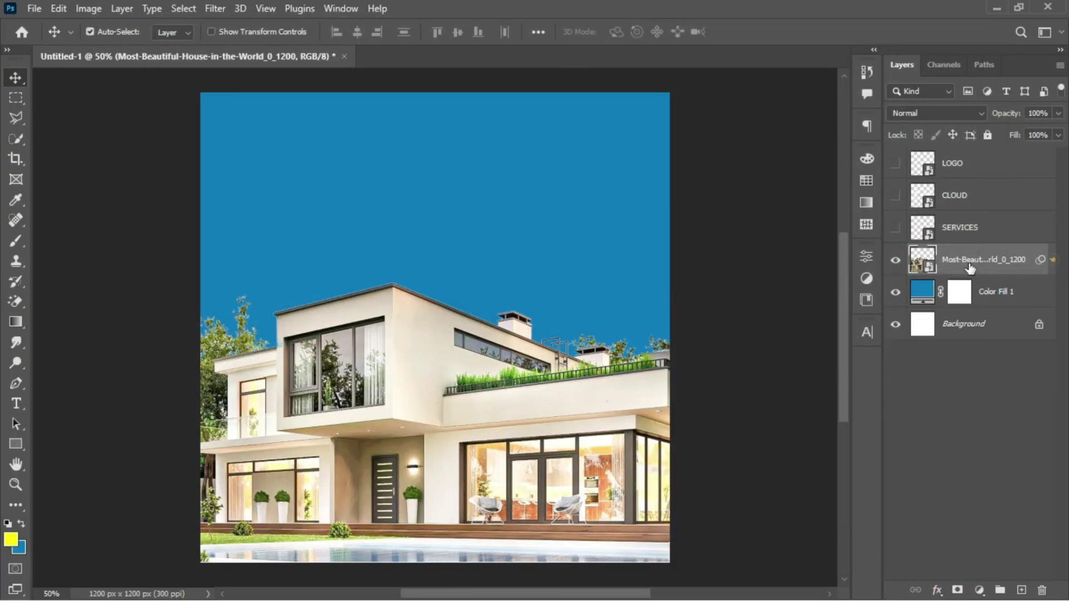
pyautogui.click(895, 262)
pyautogui.click(895, 262)
# Add a Curves adjustment layer above the house image and clip it to that layer.
pyautogui.click(973, 589)
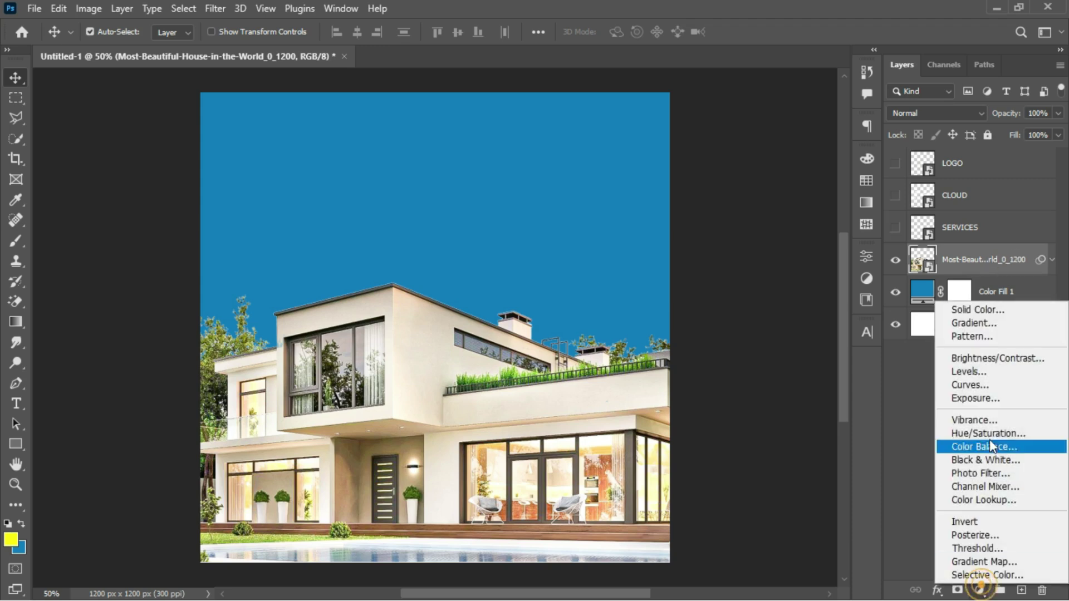
pyautogui.click(984, 389)
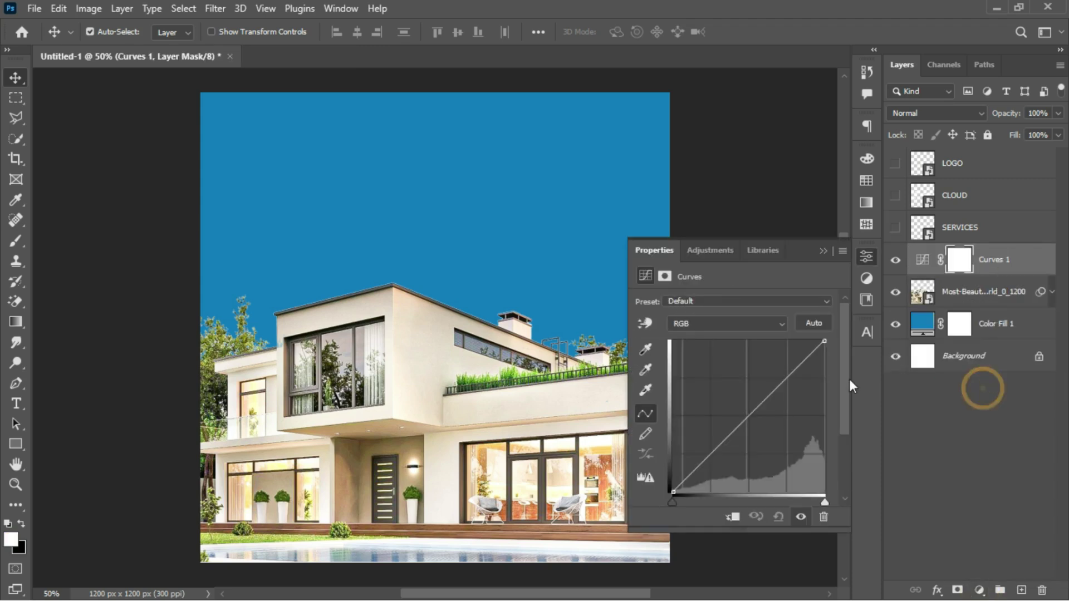
pyautogui.click(733, 518)
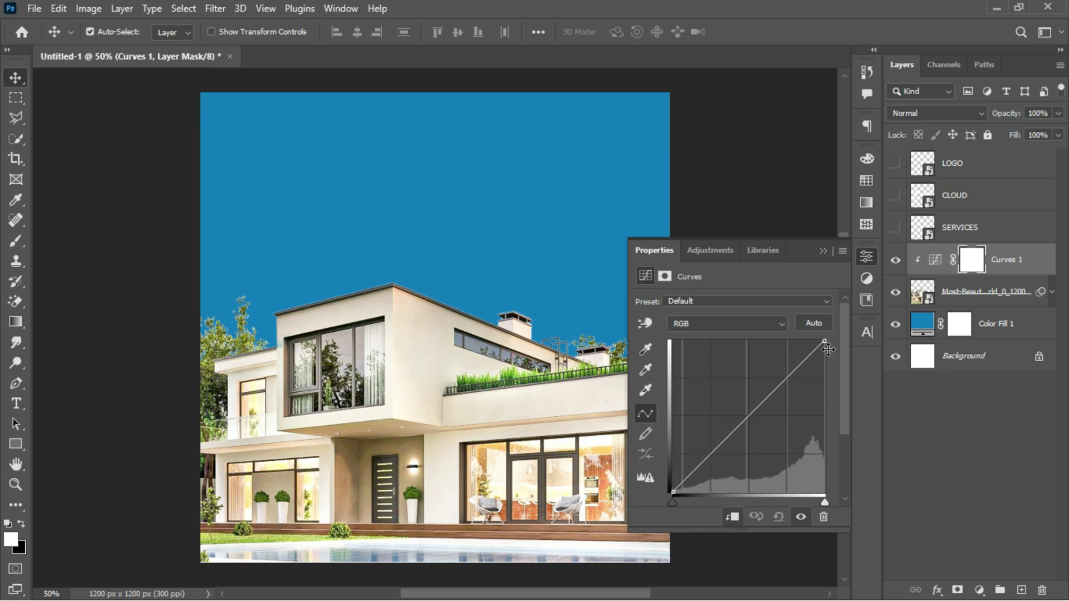
# Pull the RGB curve's white point and highlights down to darken the house, and compare with the Curves adjustment briefly hidden.
pyautogui.moveTo(825, 341); pyautogui.dragTo(801, 394)
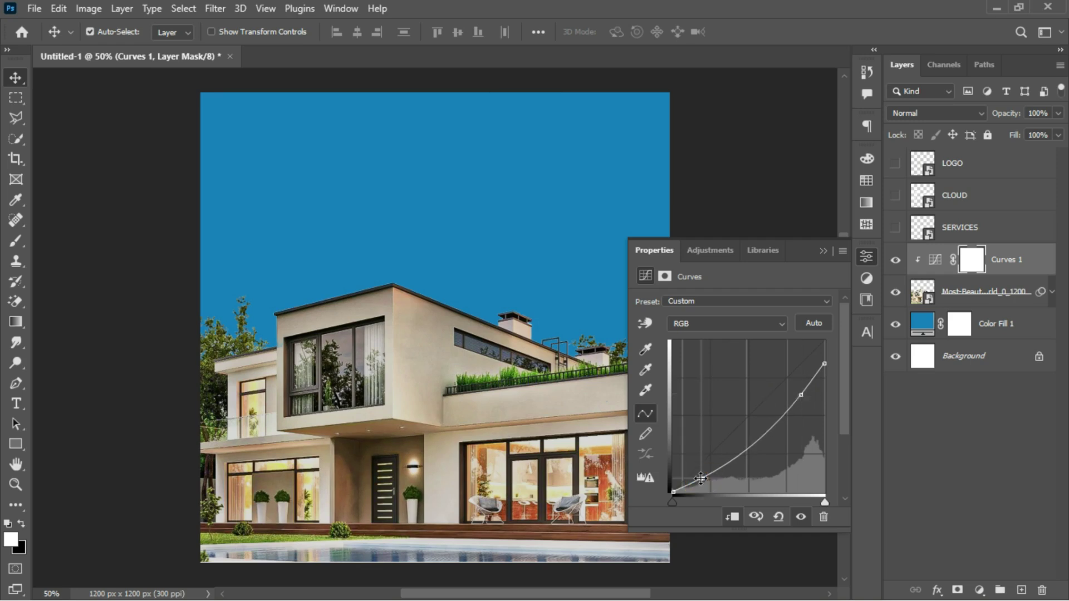
pyautogui.click(896, 260)
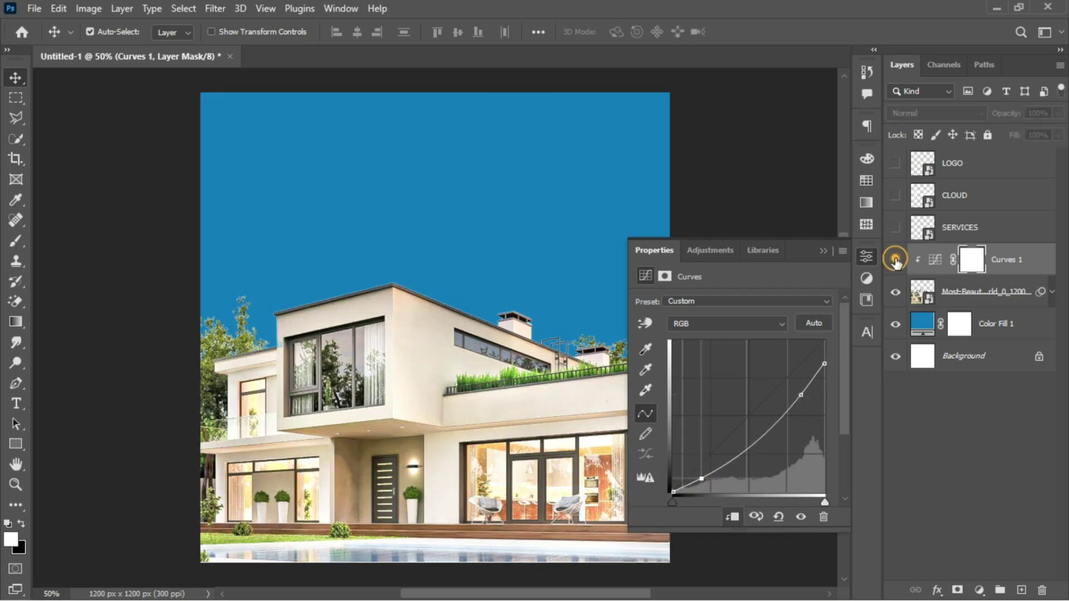
pyautogui.click(896, 261)
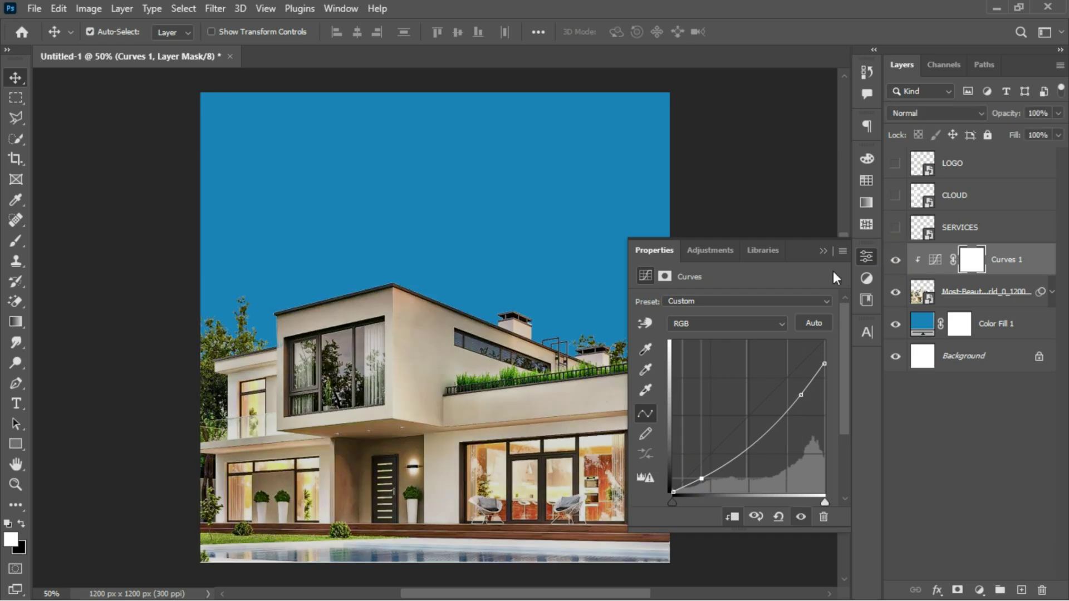
pyautogui.click(822, 251)
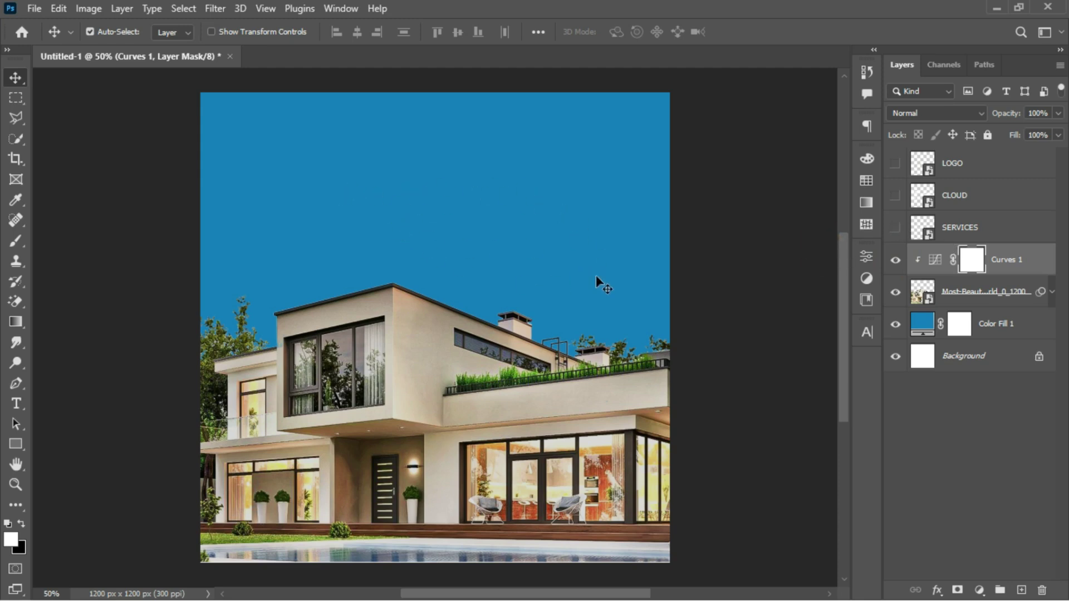
# Add a new layer above the Curves adjustment, choose RB Cloud Brush 73 and reduce the brush size to 800 px.
pyautogui.click(1022, 591)
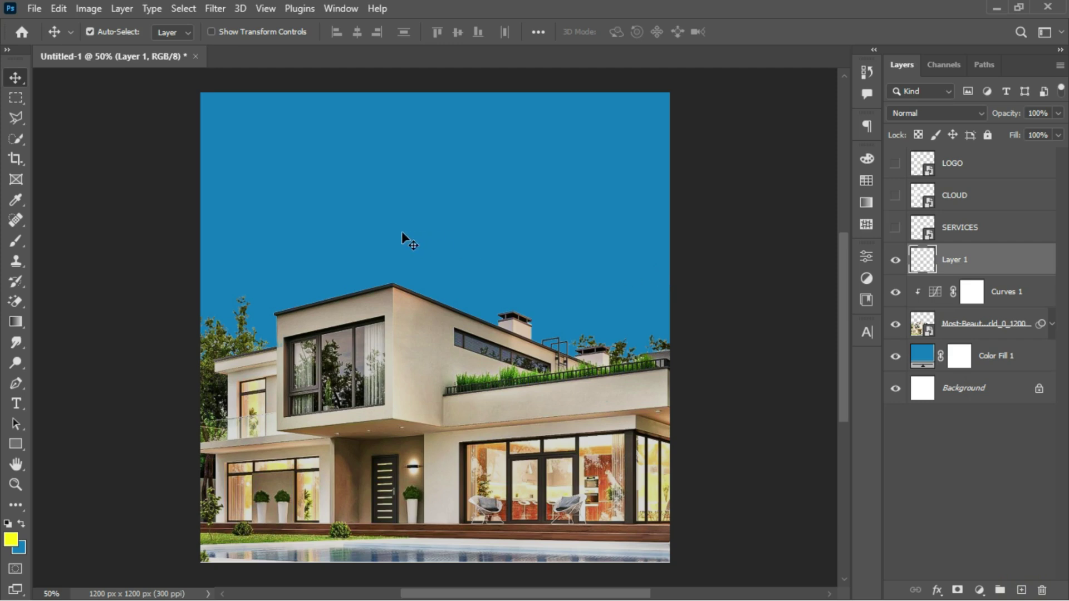
pyautogui.click(21, 241)
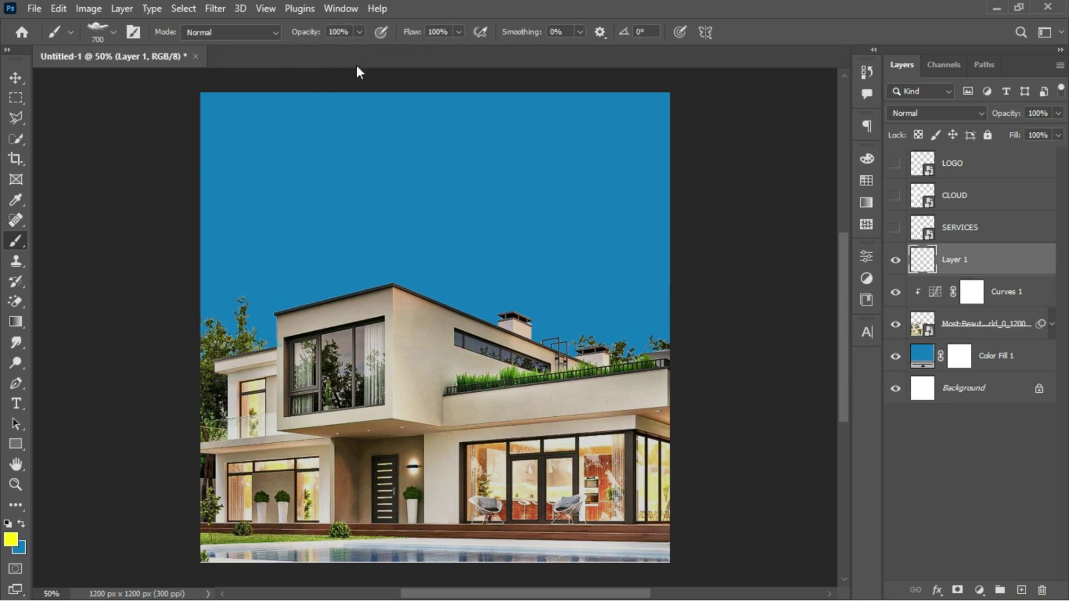
pyautogui.rightClick(468, 252)
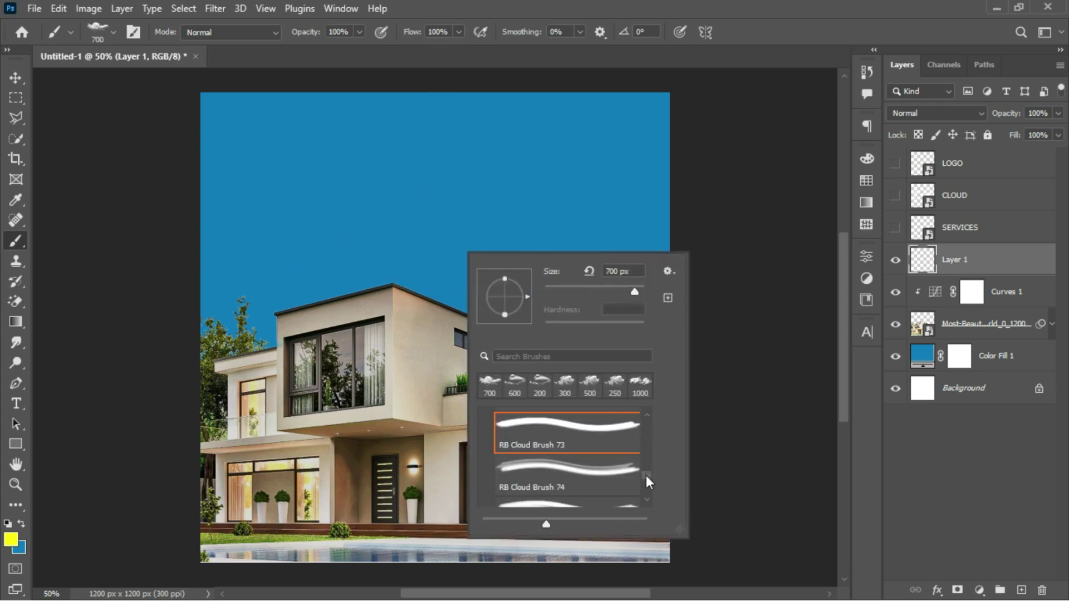
pyautogui.click(585, 437)
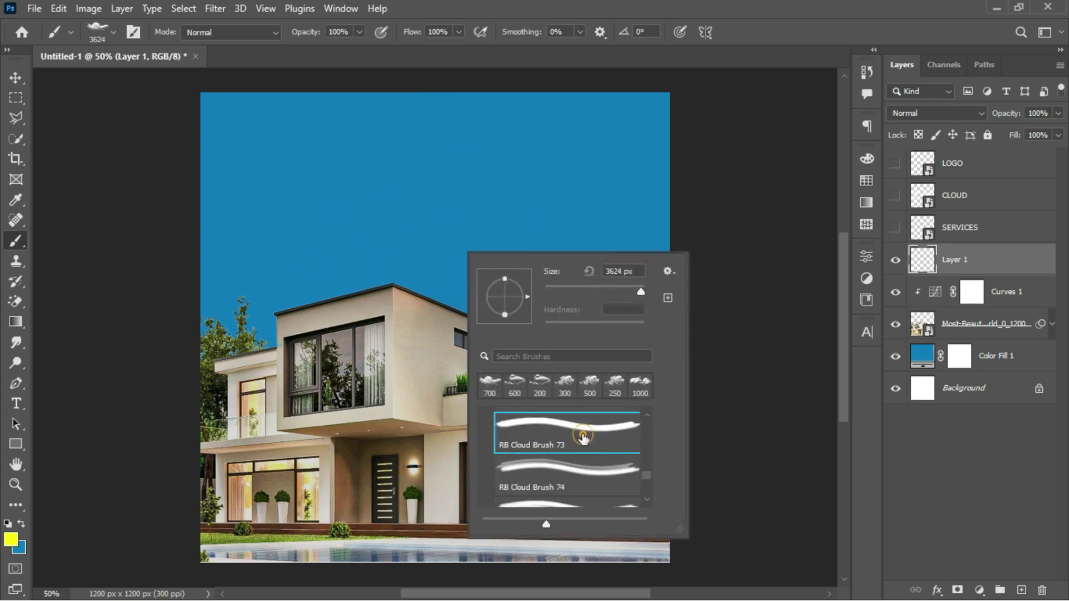
pyautogui.click(724, 2)
pyautogui.press('[')
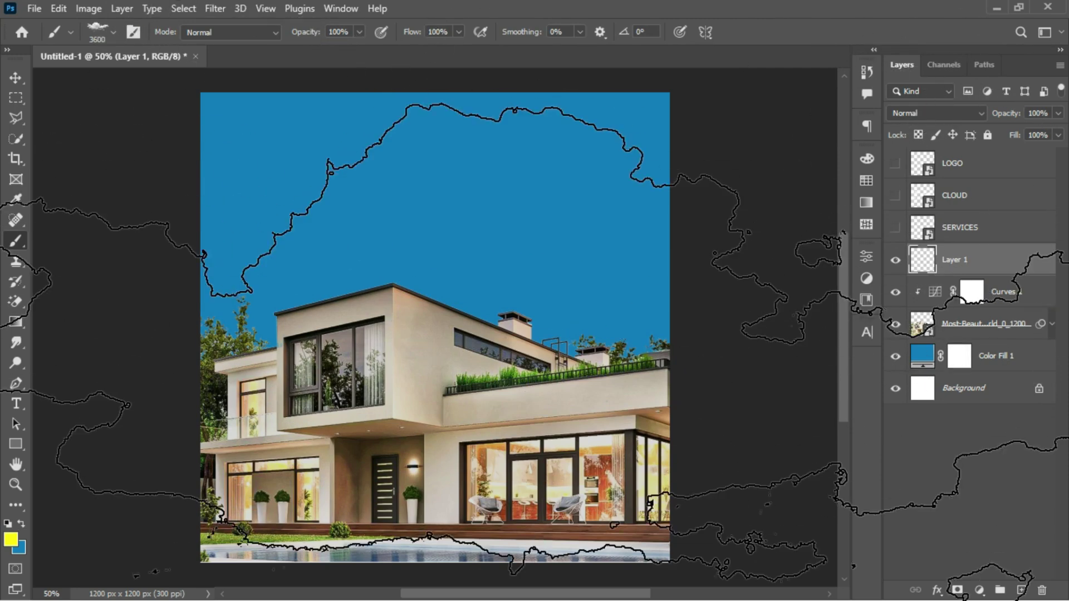
pyautogui.press('[')
pyautogui.press('[')
pyautogui.press('[')
pyautogui.press('[')
pyautogui.press('[')
pyautogui.press('[')
pyautogui.press('[')
pyautogui.press('[')
pyautogui.press('[')
pyautogui.press('[')
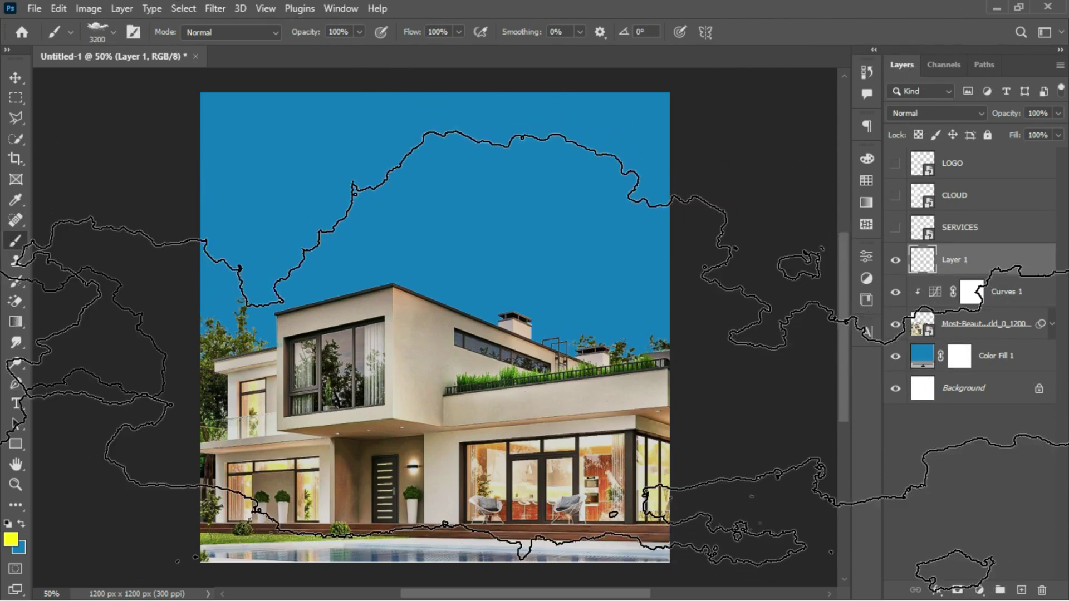
pyautogui.press('[')
pyautogui.press('[')
pyautogui.press('[')
pyautogui.press('[')
pyautogui.press('[')
pyautogui.press('[')
pyautogui.press('[')
pyautogui.press('[')
pyautogui.press('[')
pyautogui.press('[')
pyautogui.press('[')
pyautogui.press('[')
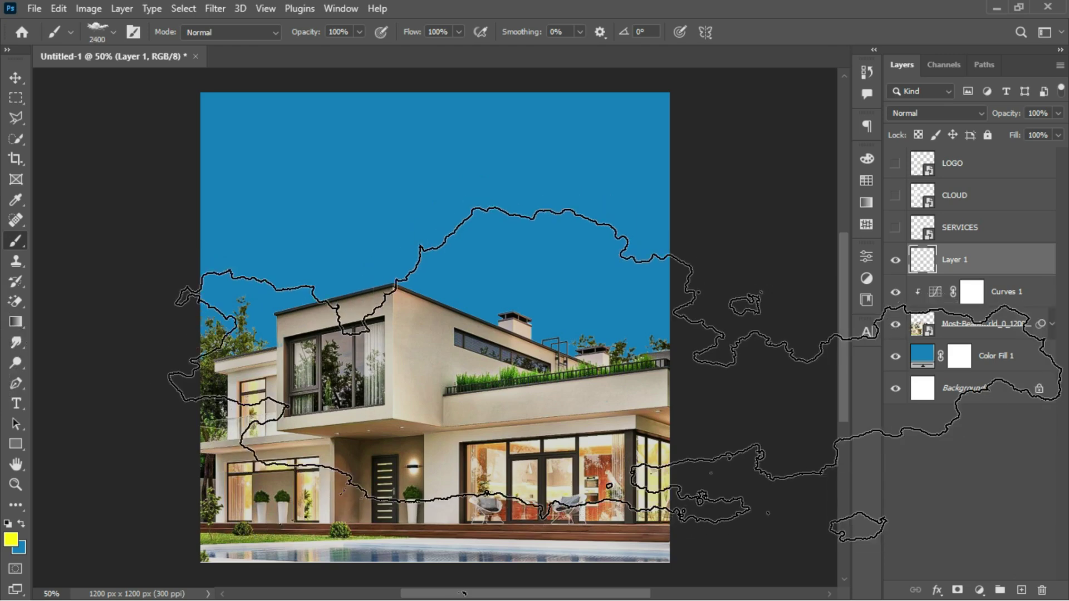
pyautogui.press('[')
pyautogui.press('[')
pyautogui.press('[')
pyautogui.press('[')
pyautogui.press('[')
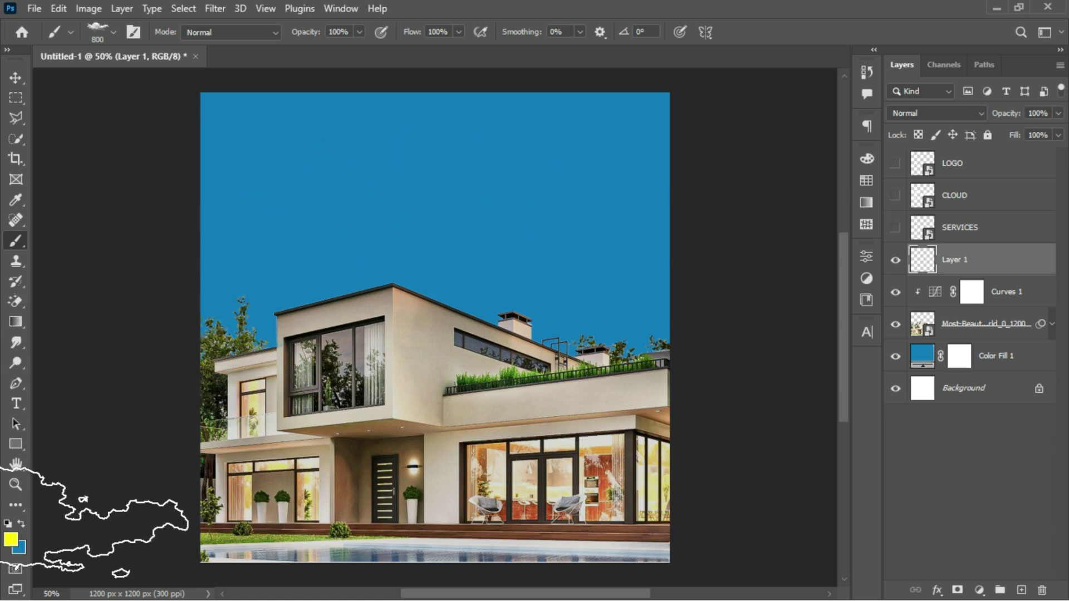
# Try painting clouds across the sky in white (ffffff) on the new layer, and delete that layer.
pyautogui.click(21, 524)
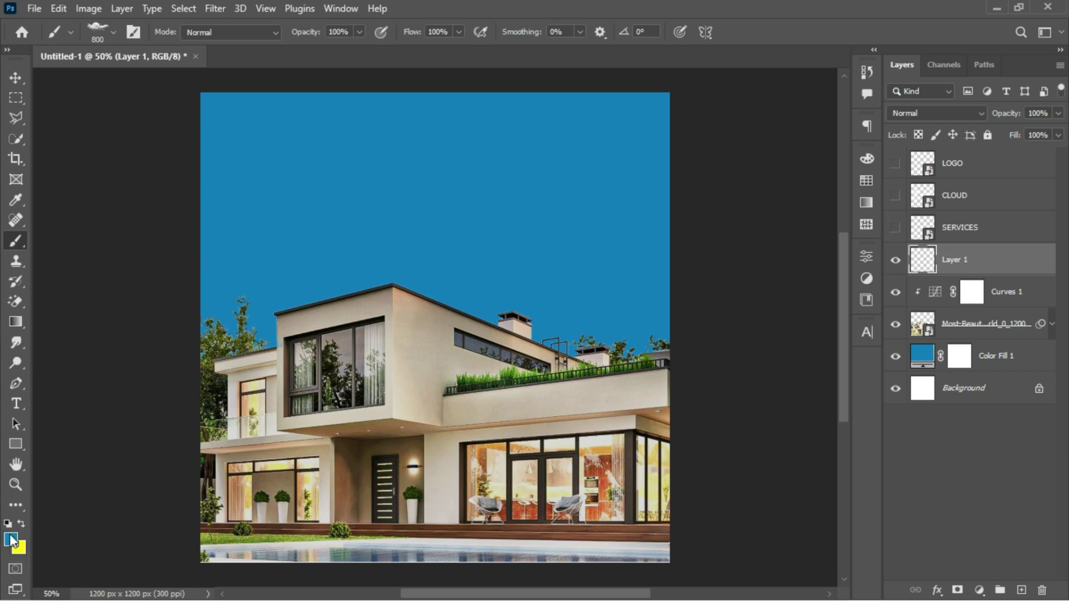
pyautogui.click(10, 539)
pyautogui.click(657, 296)
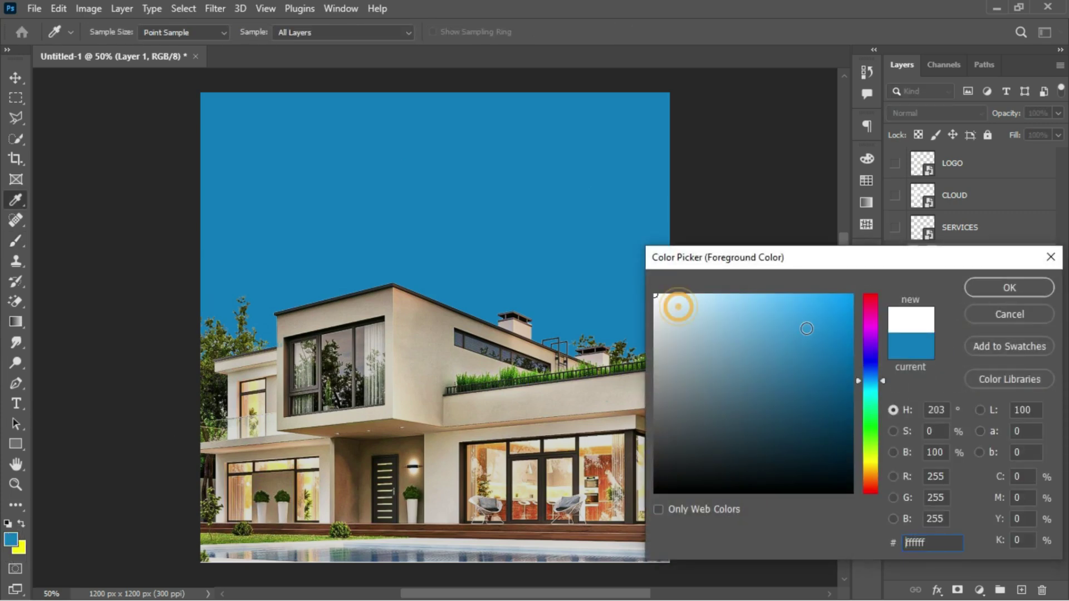
pyautogui.click(1015, 295)
pyautogui.click(429, 170)
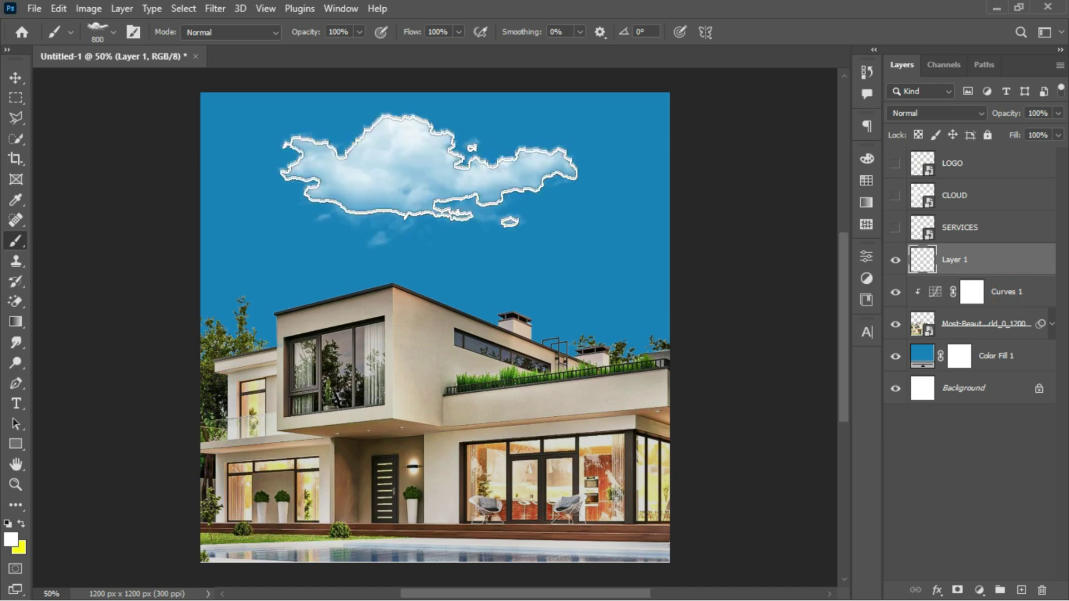
pyautogui.click(660, 296)
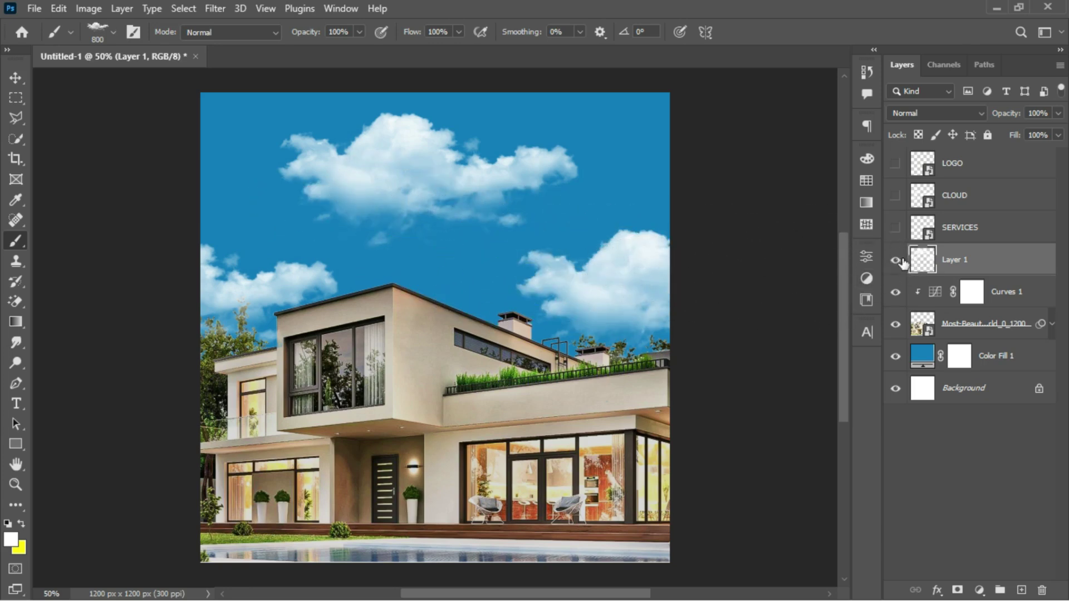
pyautogui.press('Delete')
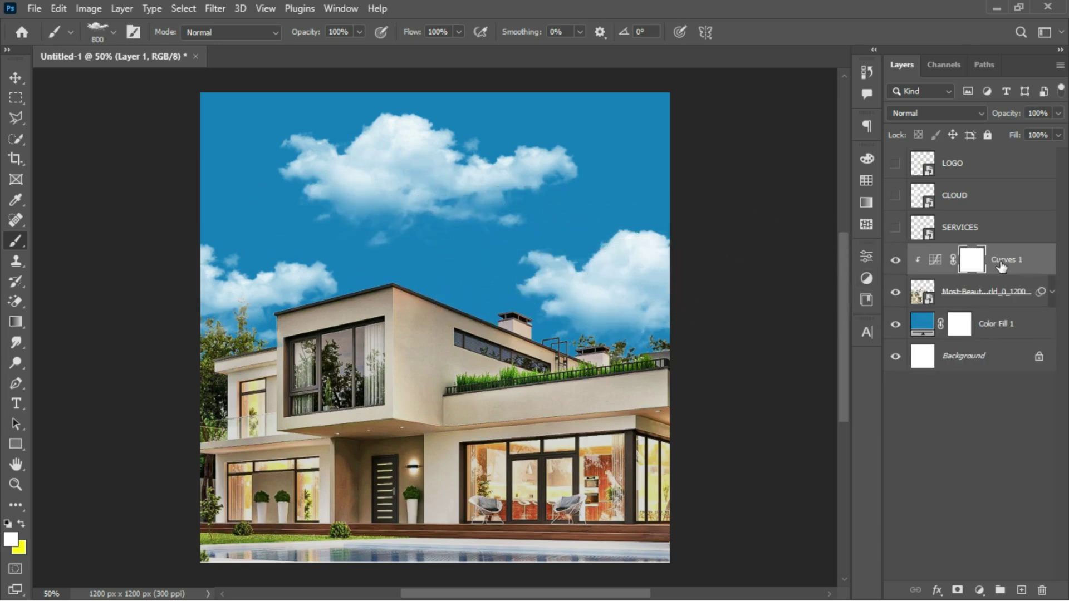
# Place the CLOUD layer below SERVICES, make it visible and move the clouds up into the sky above the house.
pyautogui.moveTo(964, 198); pyautogui.dragTo(964, 228)
pyautogui.click(895, 227)
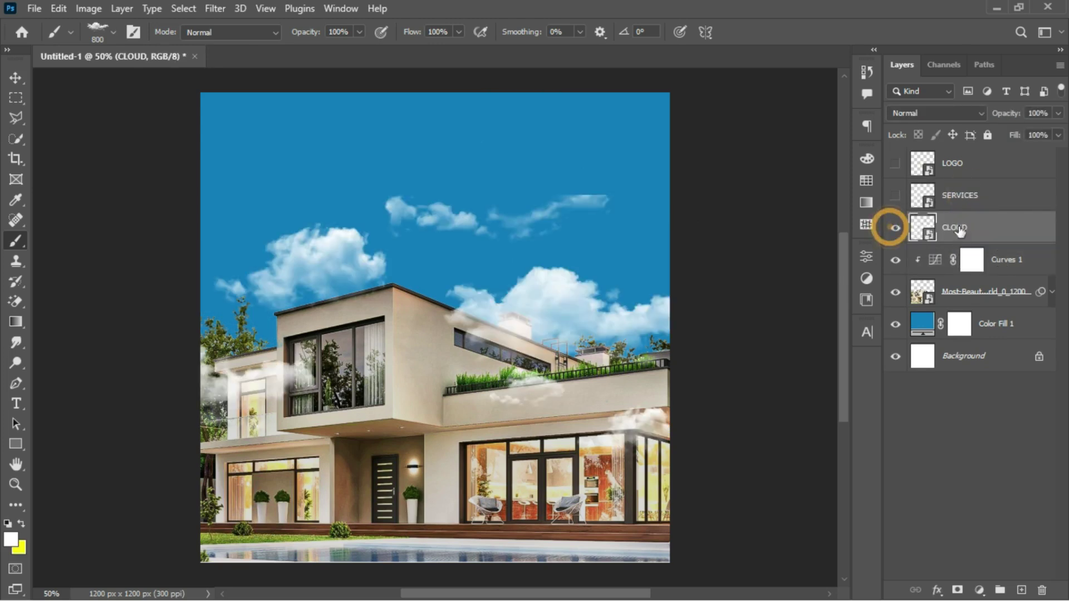
pyautogui.click(1001, 231)
pyautogui.hotkey('ctrl', 't')
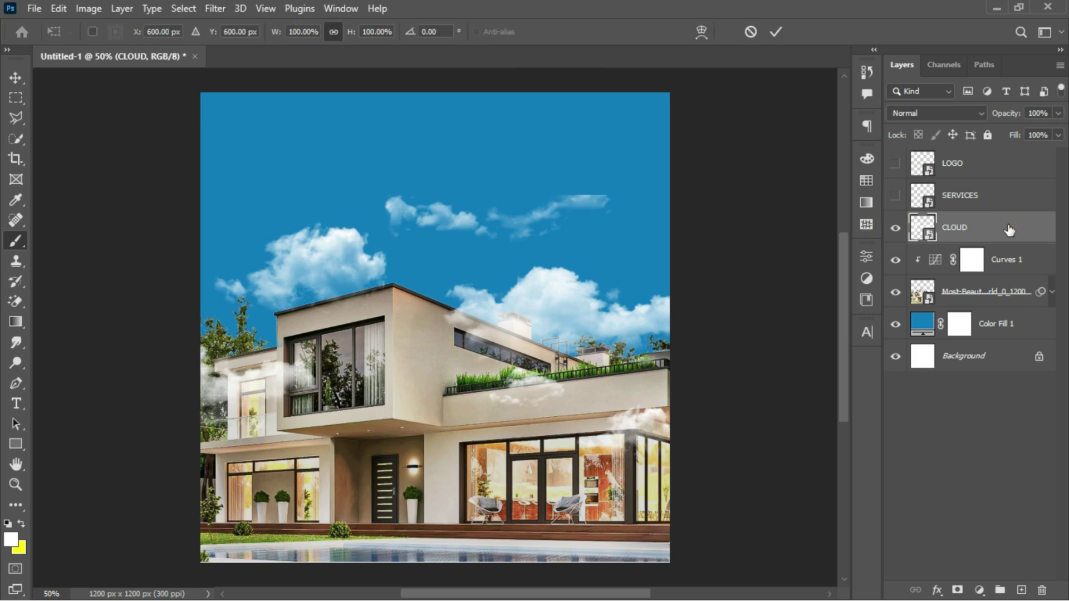
pyautogui.moveTo(590, 346)
pyautogui.mouseDown()
pyautogui.moveTo(594, 226)
pyautogui.moveTo(594, 241)
pyautogui.mouseUp()
pyautogui.press('Return')
pyautogui.press('b')
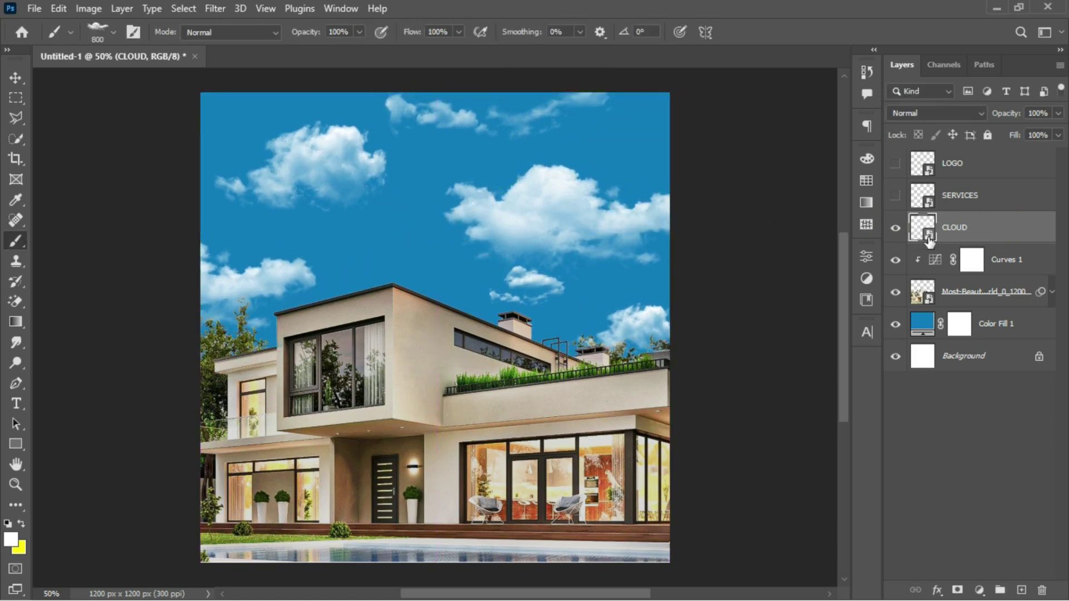
# Lower the CLOUD layer's opacity to 41% and compare the sky with the layer hidden and shown.
pyautogui.click(896, 228)
pyautogui.click(895, 228)
pyautogui.moveTo(1021, 113); pyautogui.dragTo(969, 113)
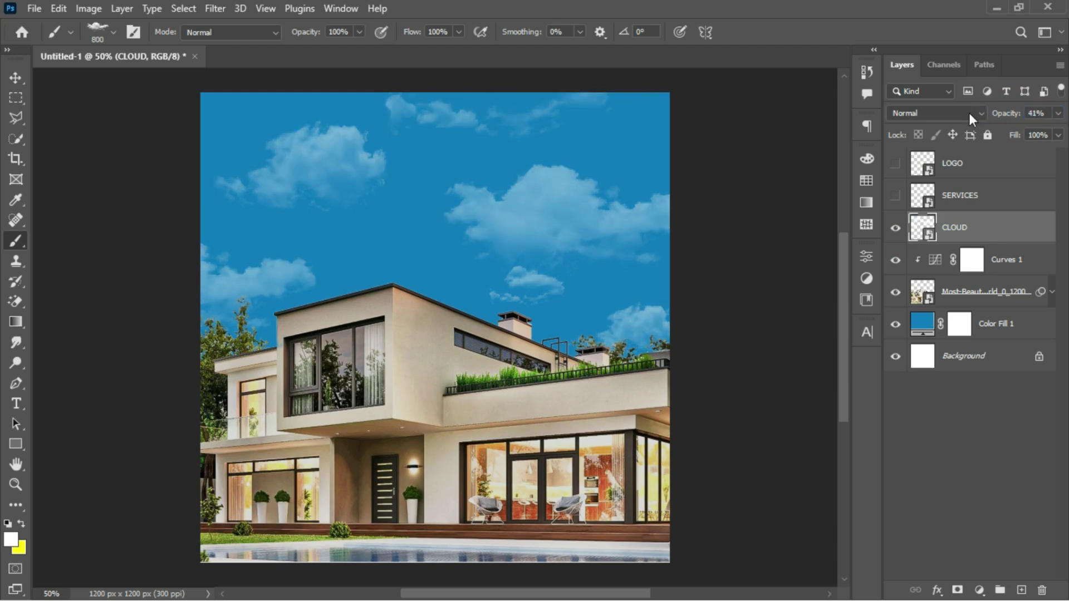
pyautogui.click(895, 227)
pyautogui.click(896, 227)
# Show the LOGO layer and move the logo to the canvas's upper-left corner, at about X 234 px, Y 120 px.
pyautogui.click(14, 78)
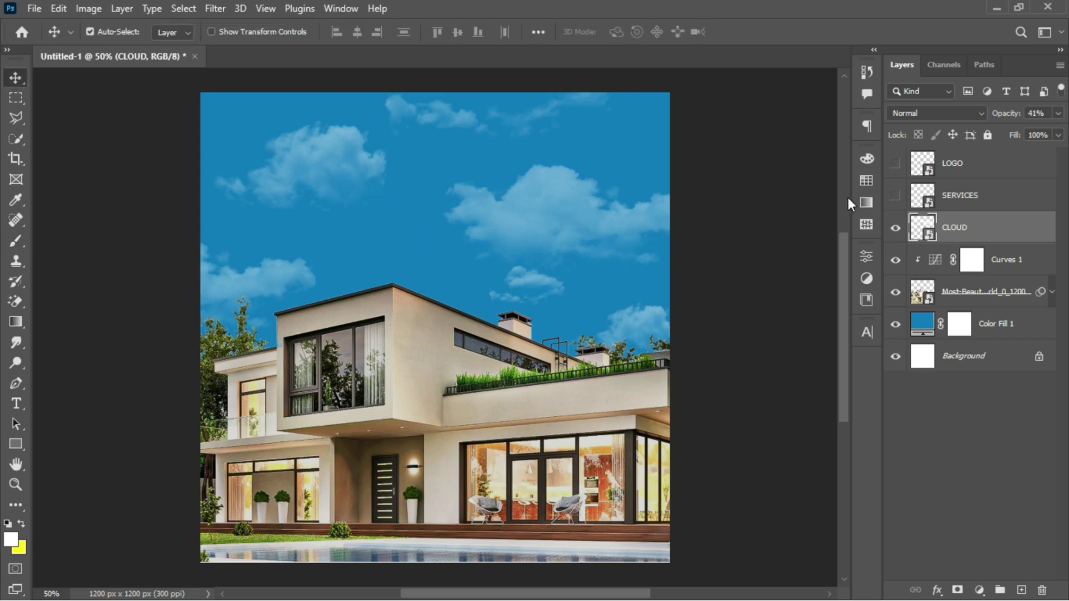
pyautogui.click(896, 164)
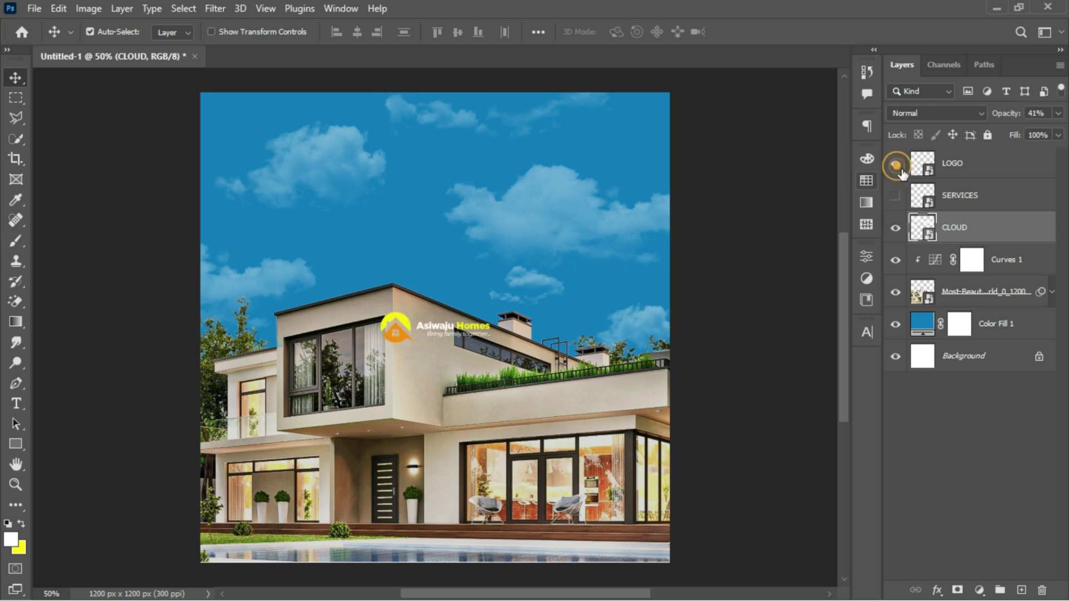
pyautogui.click(1001, 165)
pyautogui.hotkey('ctrl', 't')
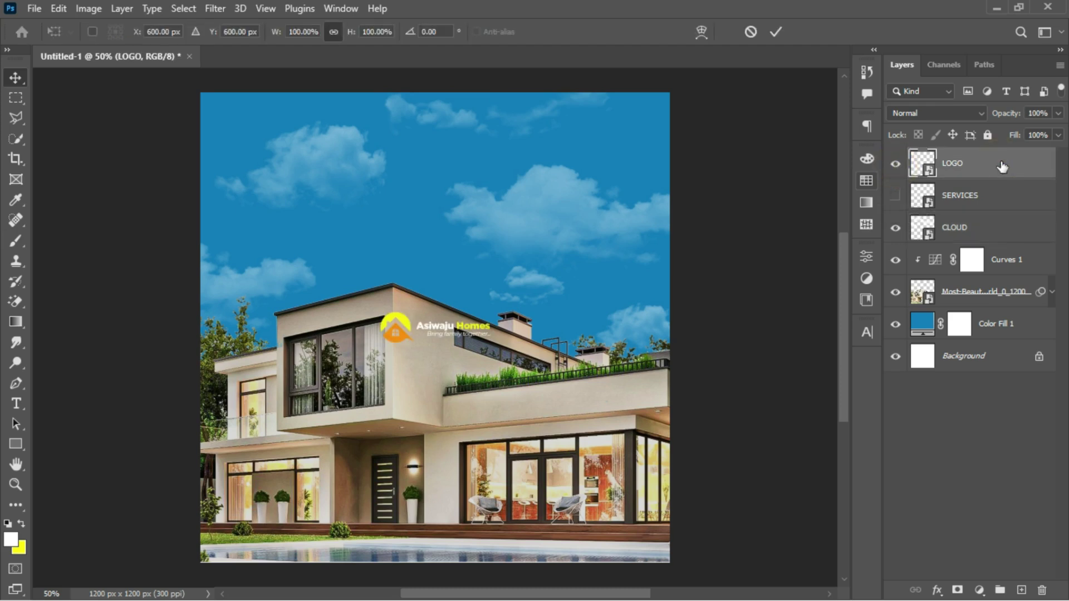
pyautogui.moveTo(461, 326); pyautogui.dragTo(316, 136)
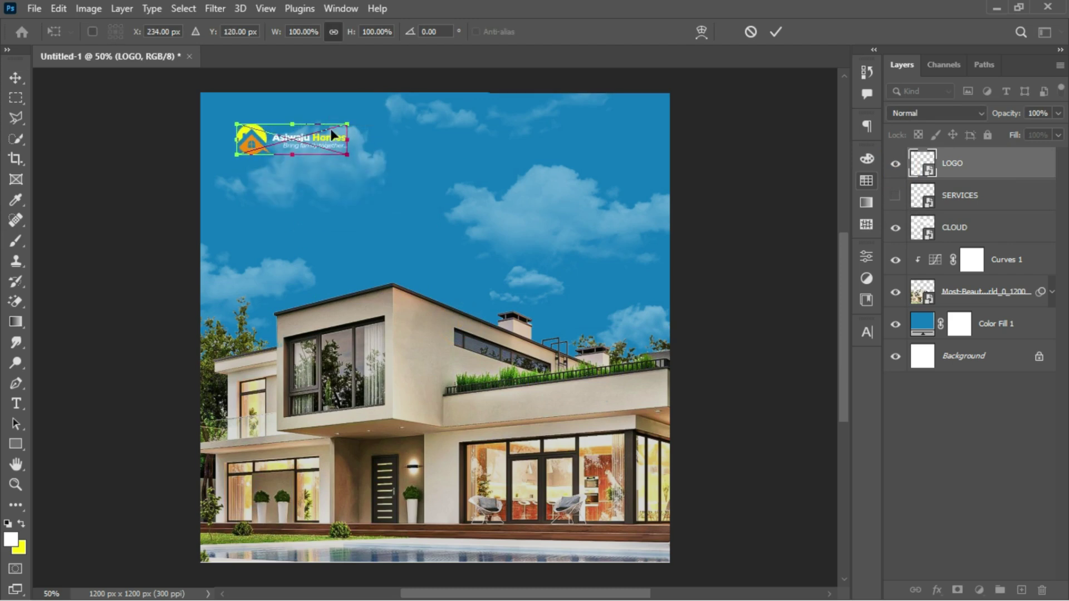
pyautogui.click(776, 31)
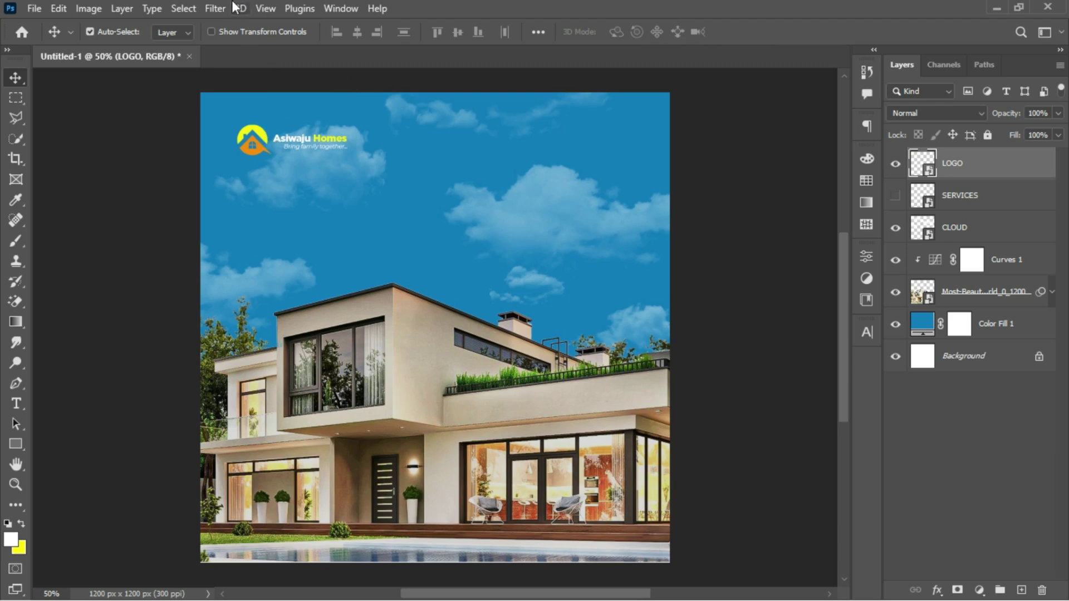
# Create a cyan guide layout with 84 px margins on all four sides of the canvas.
pyautogui.click(264, 9)
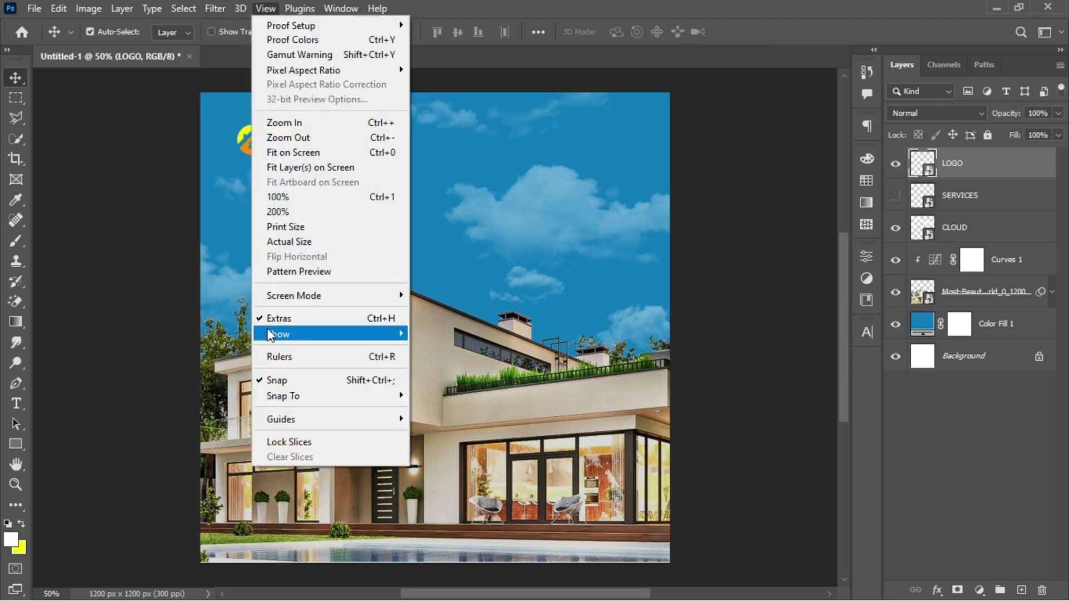
pyautogui.moveTo(308, 422)
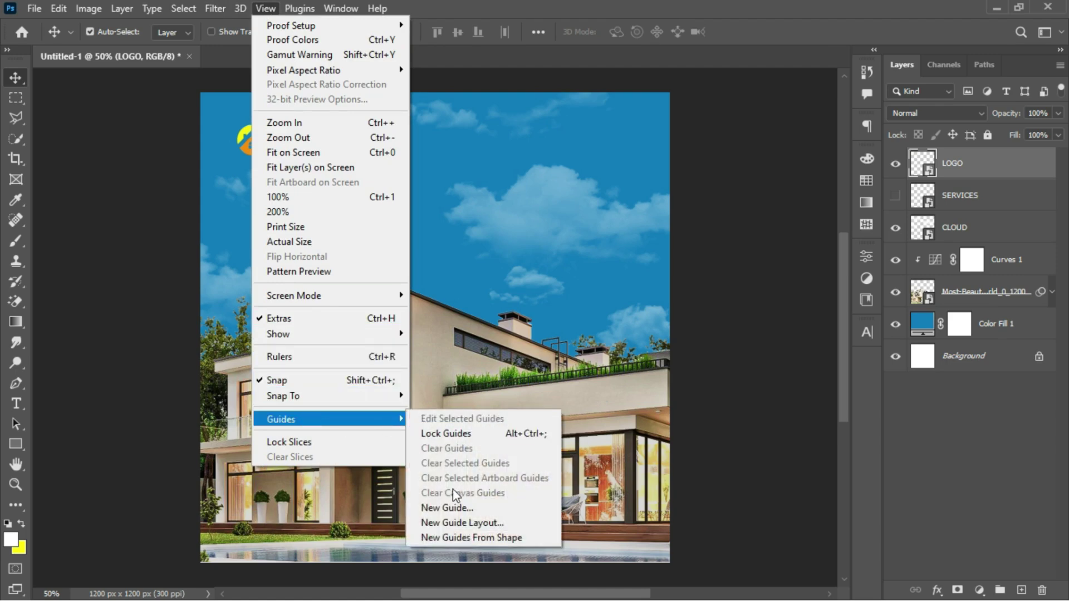
pyautogui.click(463, 523)
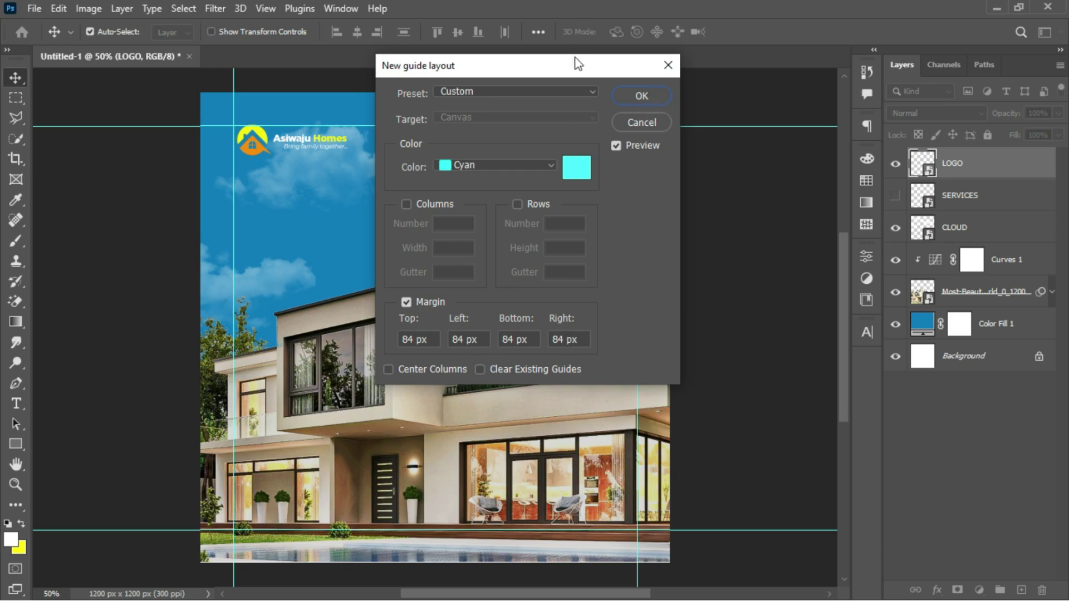
pyautogui.moveTo(577, 61); pyautogui.dragTo(763, 52)
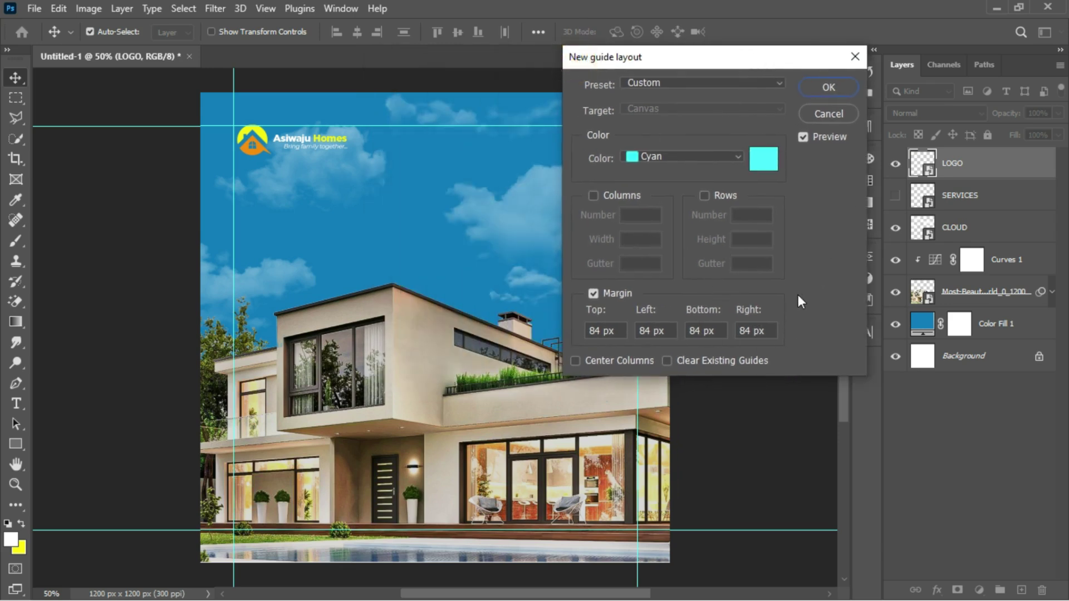
pyautogui.click(829, 91)
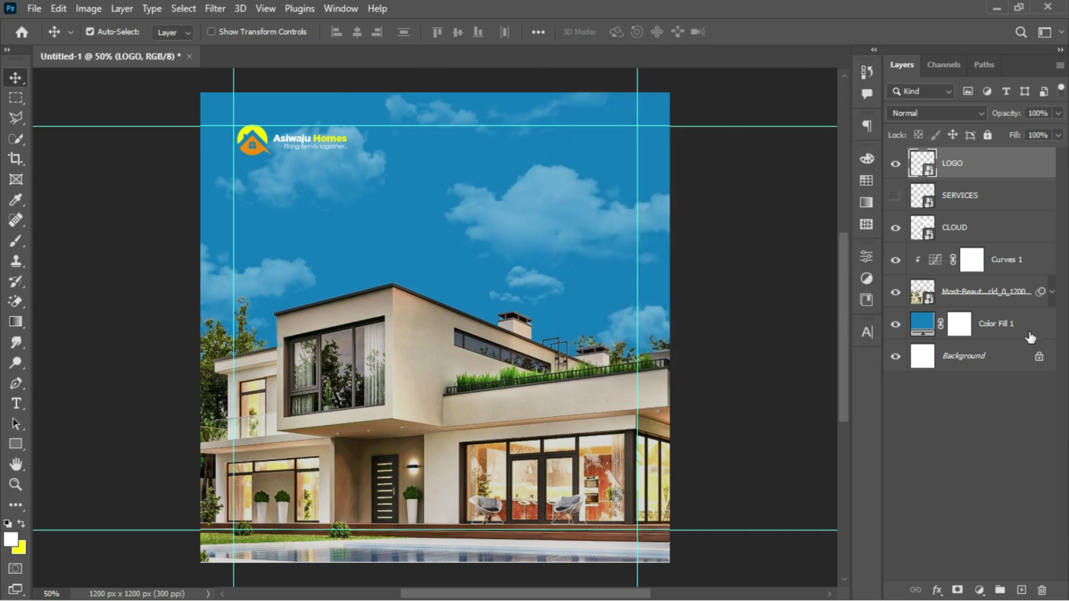
# Add a layer named noise above Color Fill 1 in Soft Light mode, filled with the neutral 50% gray.
pyautogui.click(1003, 332)
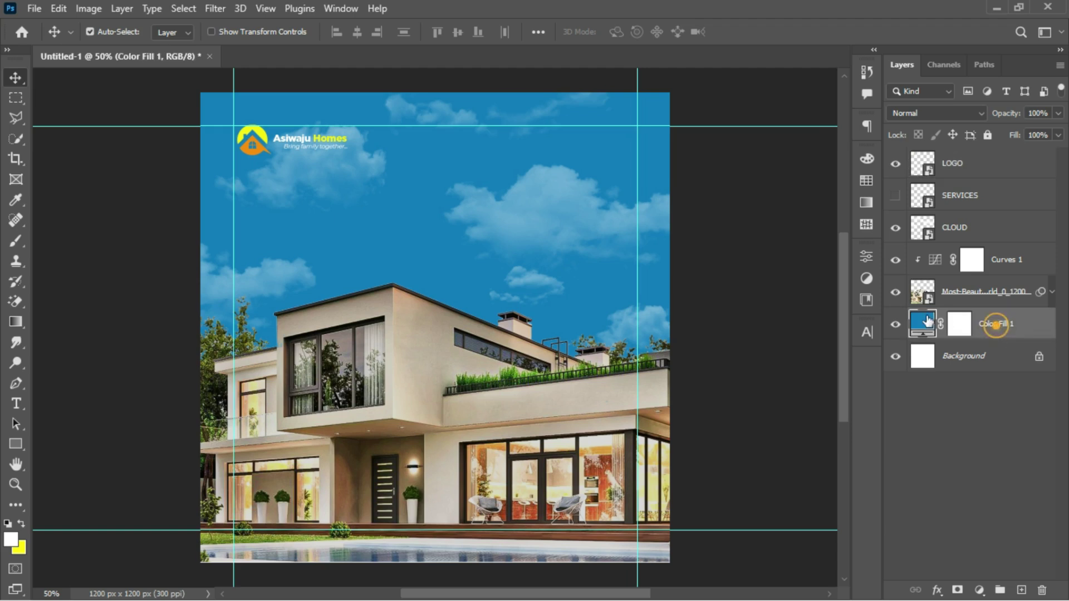
pyautogui.click(897, 324)
pyautogui.moveTo(920, 326); pyautogui.dragTo(928, 329)
pyautogui.hotkey('ctrl', 'shift', 'n')
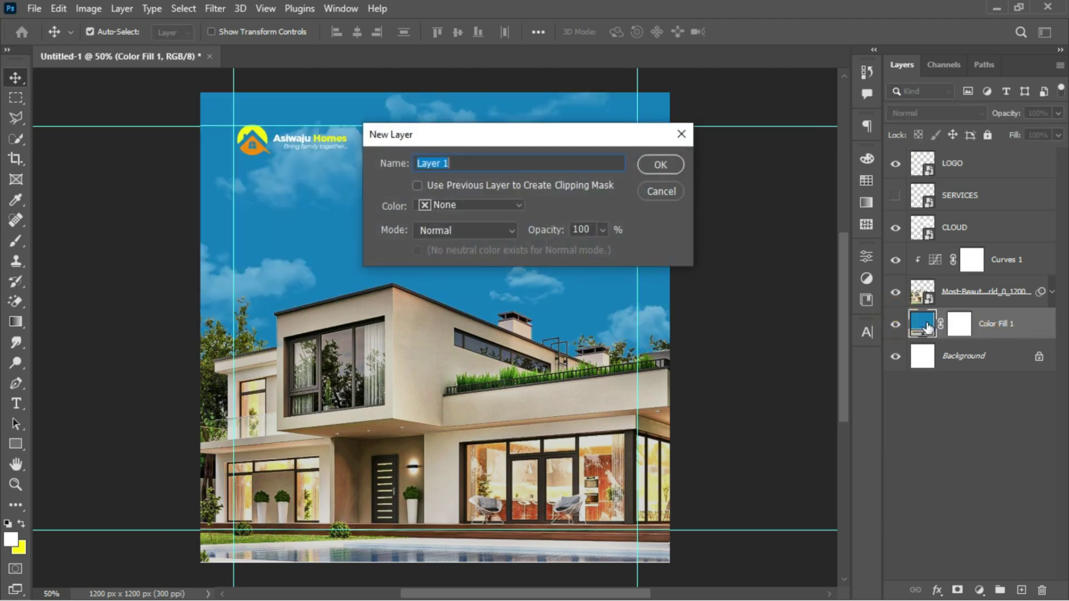
pyautogui.write('noise')
pyautogui.click(491, 235)
pyautogui.click(462, 380)
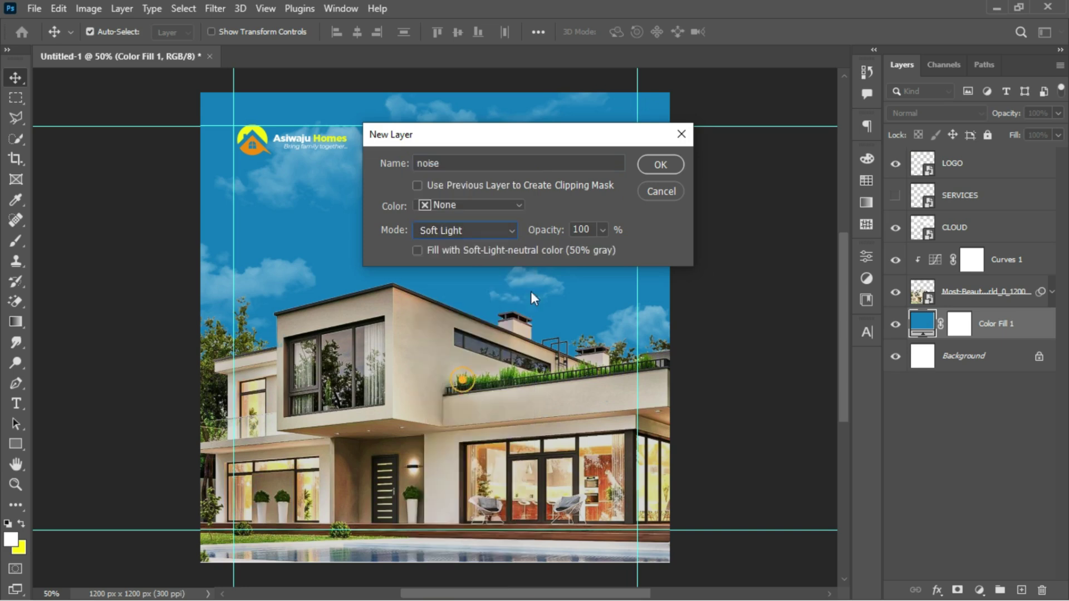
pyautogui.click(665, 162)
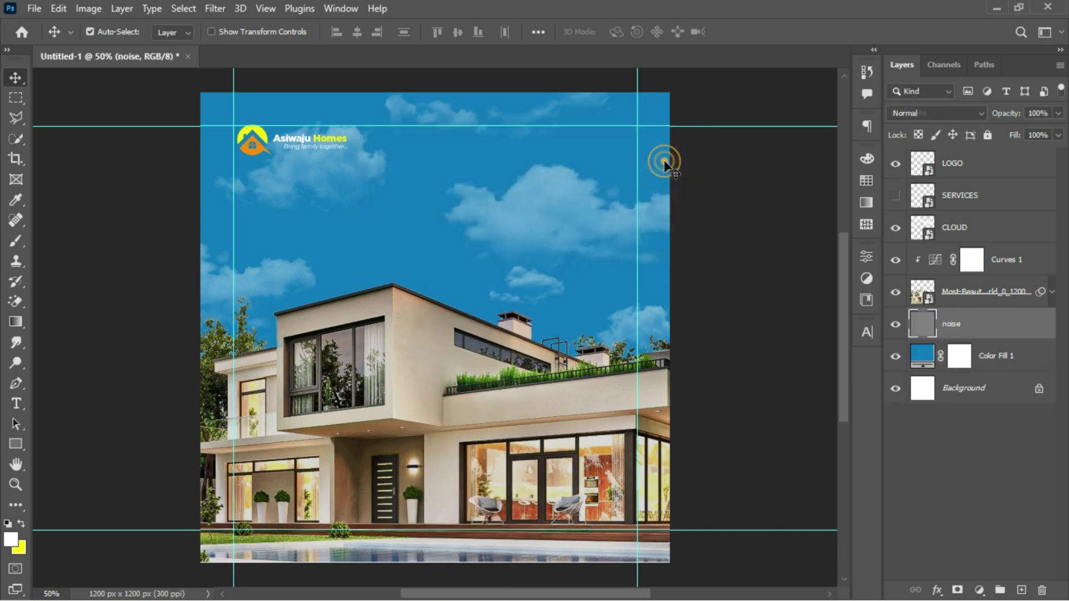
# Convert the noise layer to a smart object and apply a monochromatic Add Noise filter with 5.82% amount and Uniform distribution.
pyautogui.rightClick(1011, 322)
pyautogui.click(917, 257)
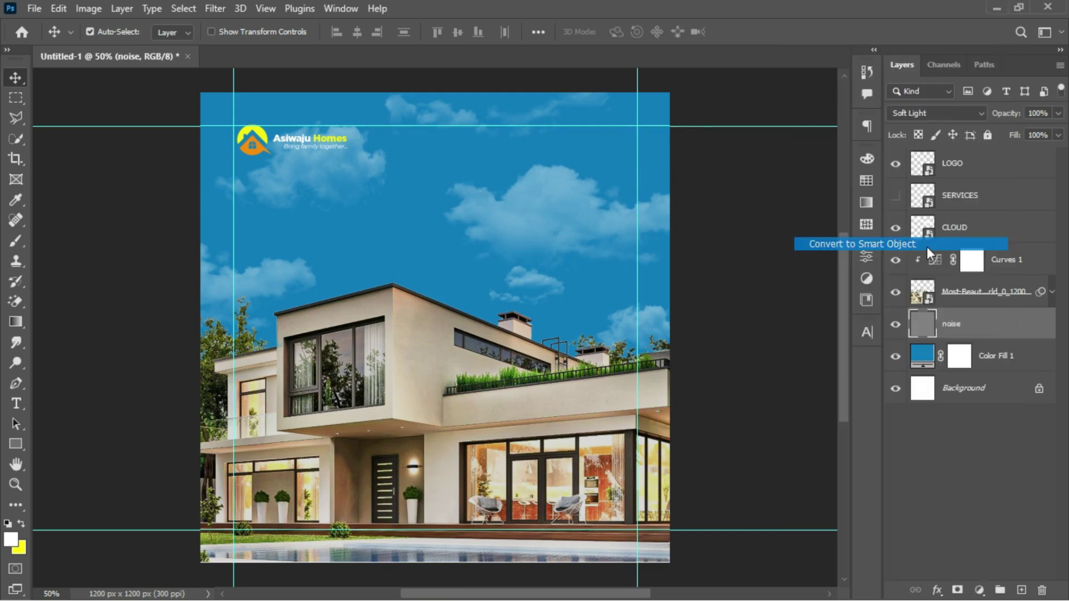
pyautogui.click(215, 8)
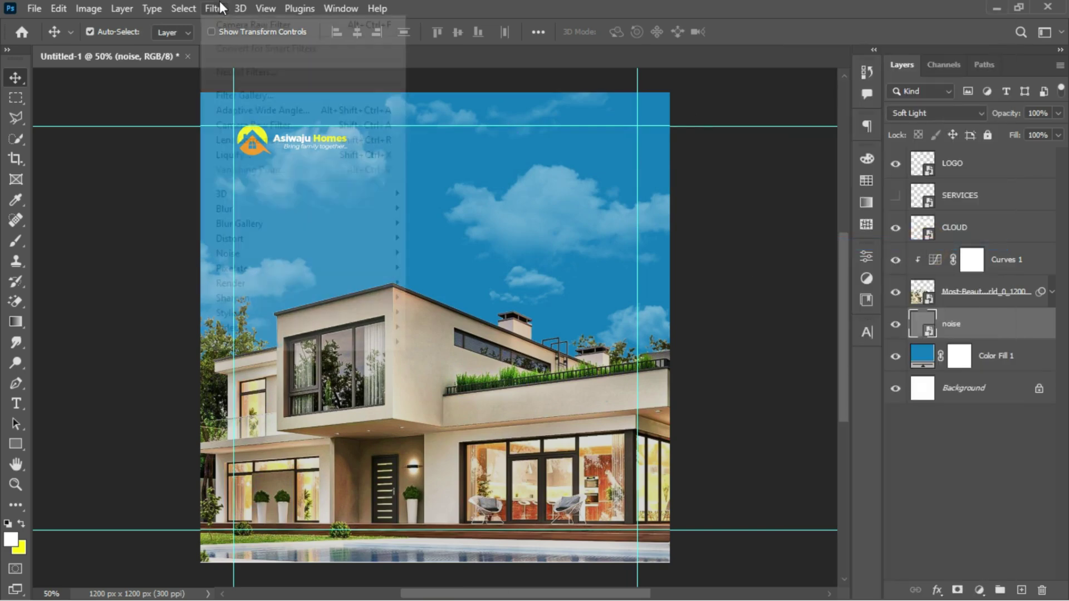
pyautogui.moveTo(317, 255)
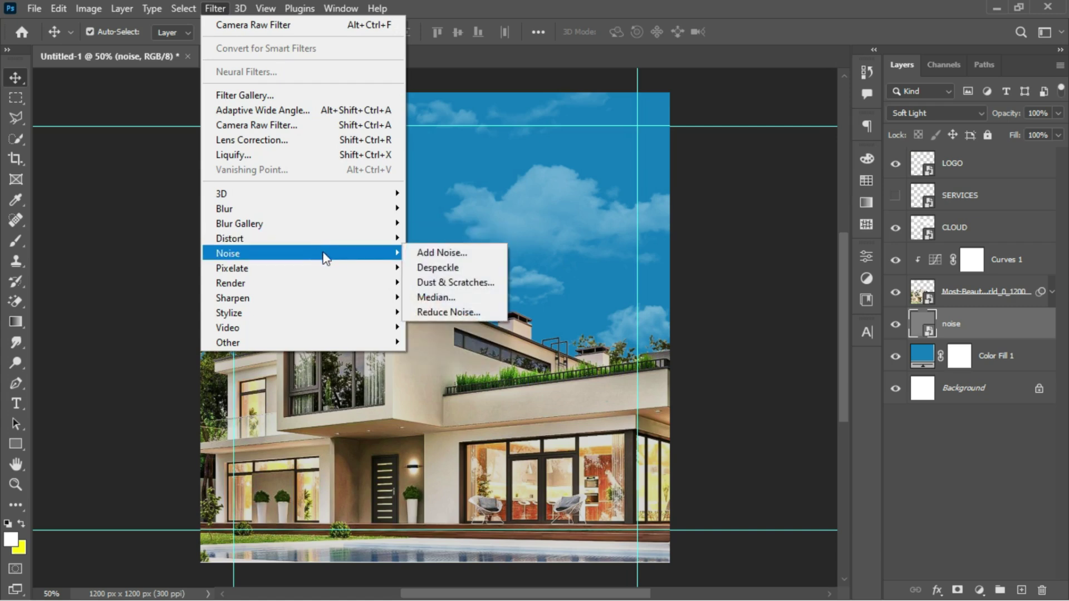
pyautogui.click(429, 252)
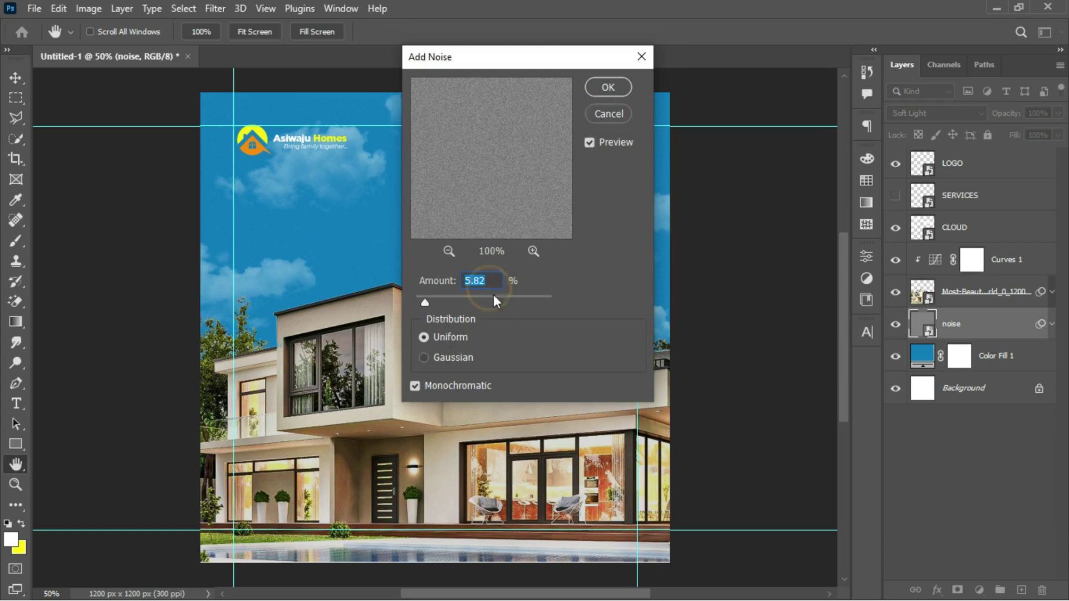
pyautogui.click(499, 278)
pyautogui.click(608, 87)
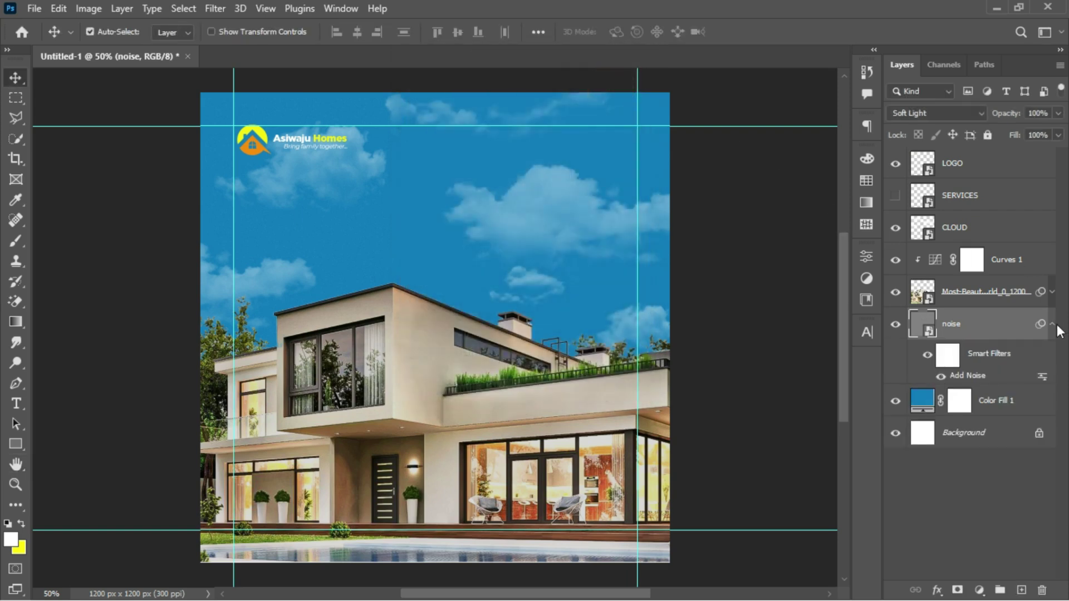
pyautogui.click(1052, 325)
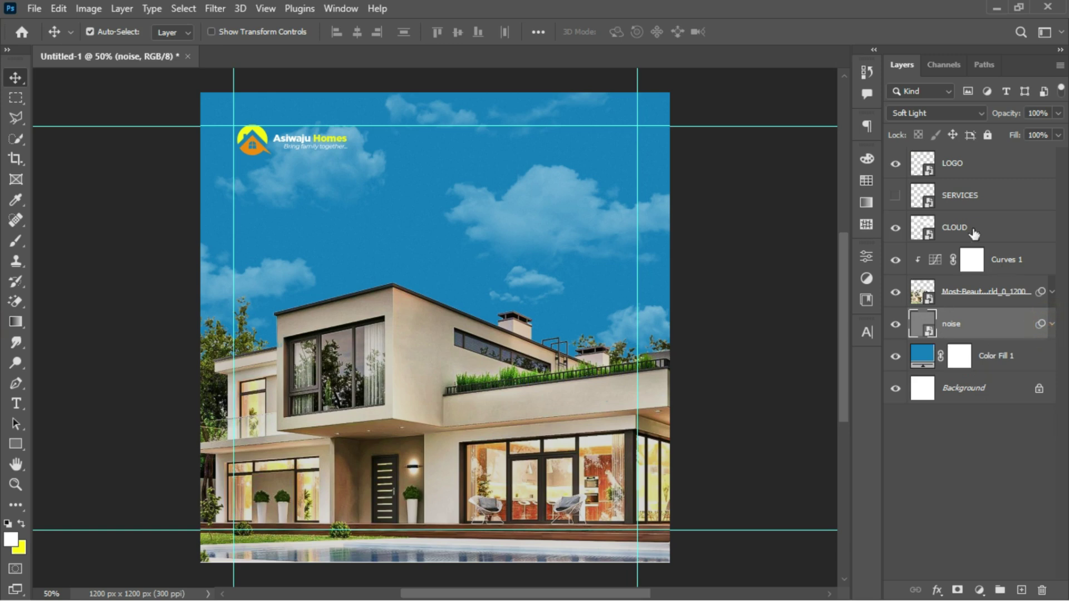
# Paste the copied flyer text, including headline, contact and address lines, as a new text layer directly above CLOUD.
pyautogui.click(959, 233)
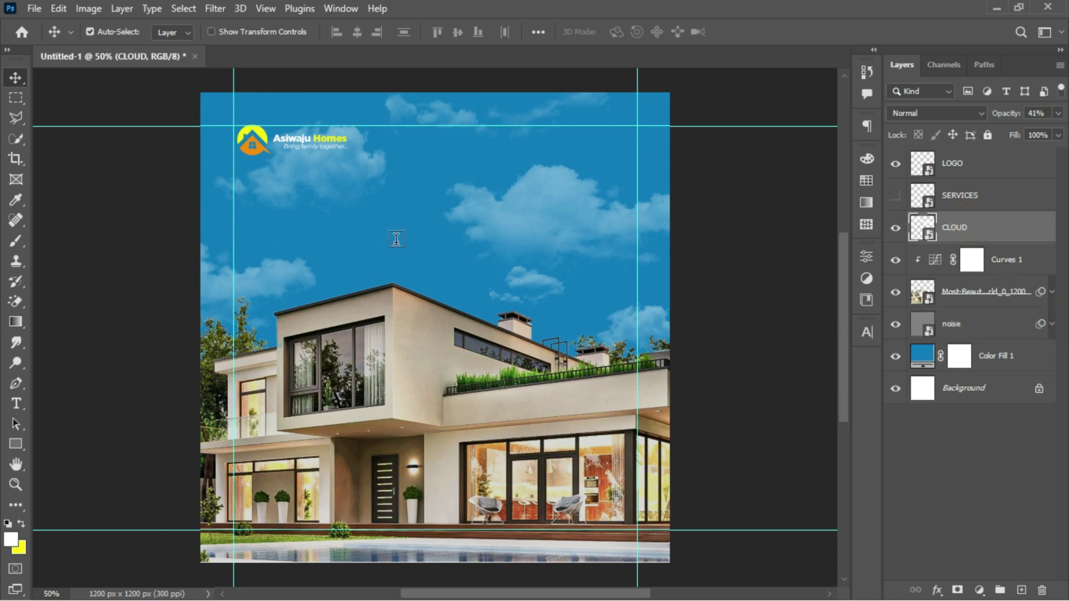
pyautogui.press('t')
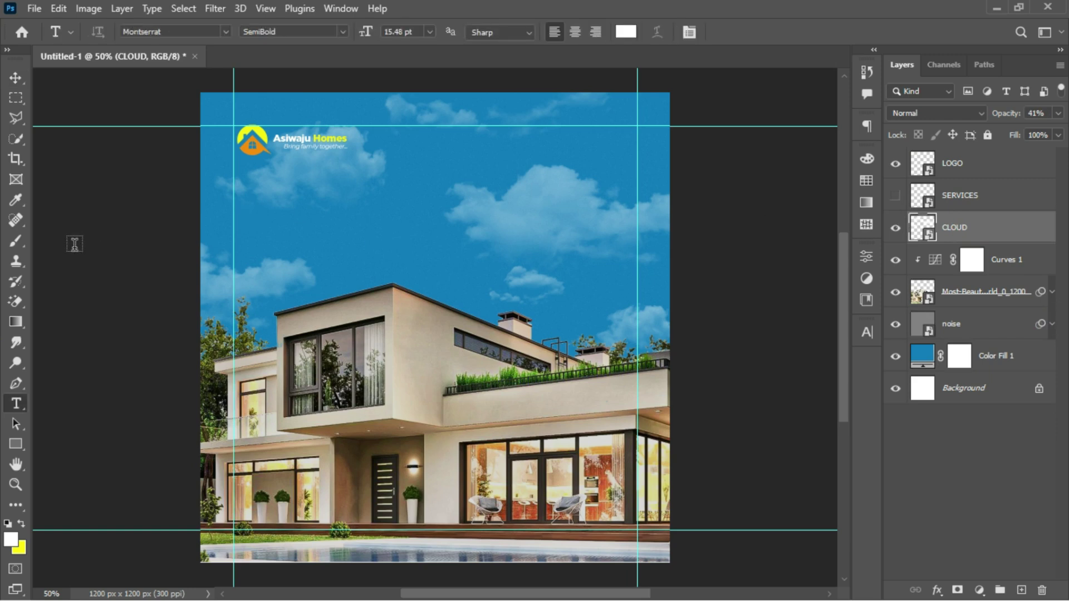
pyautogui.click(301, 244)
pyautogui.hotkey('ctrl', 'v')
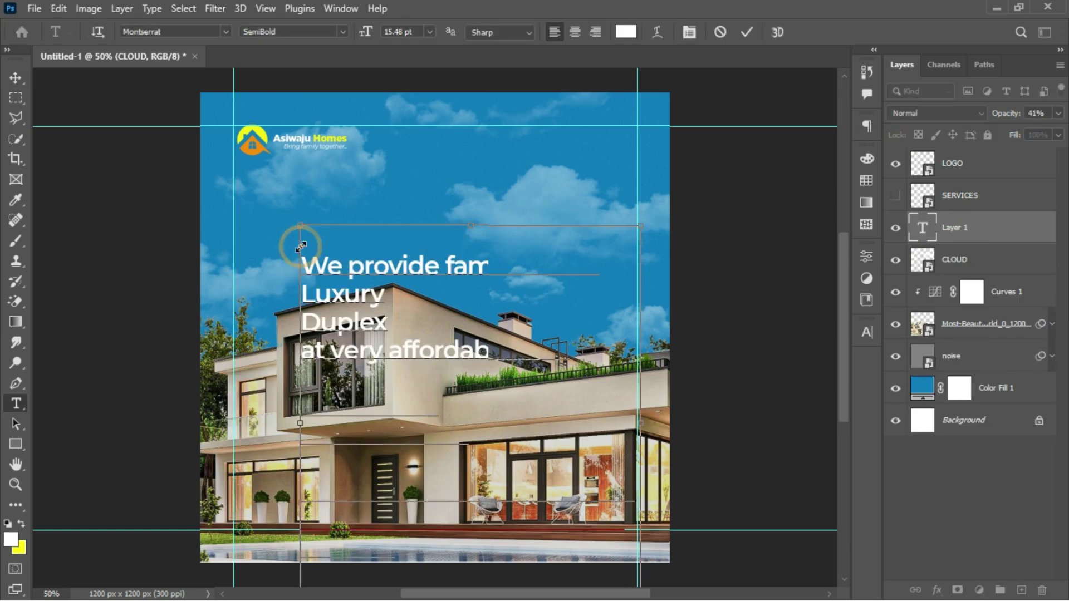
pyautogui.hotkey('ctrl', 'Return')
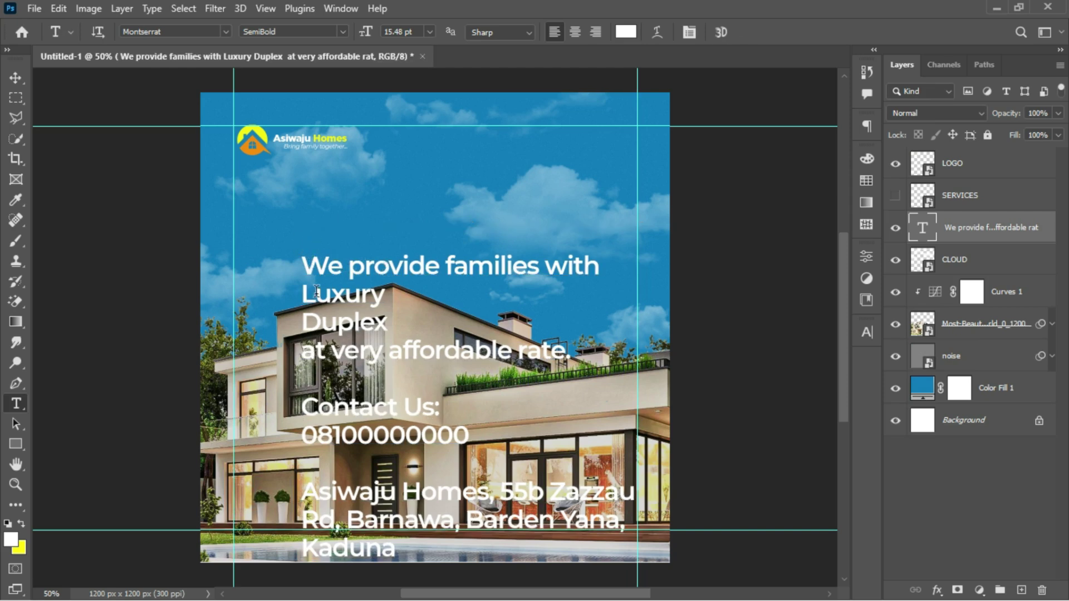
# Scale the pasted text block down to about 6.93 pt and move it over the left half of the house.
pyautogui.hotkey('ctrl', 't')
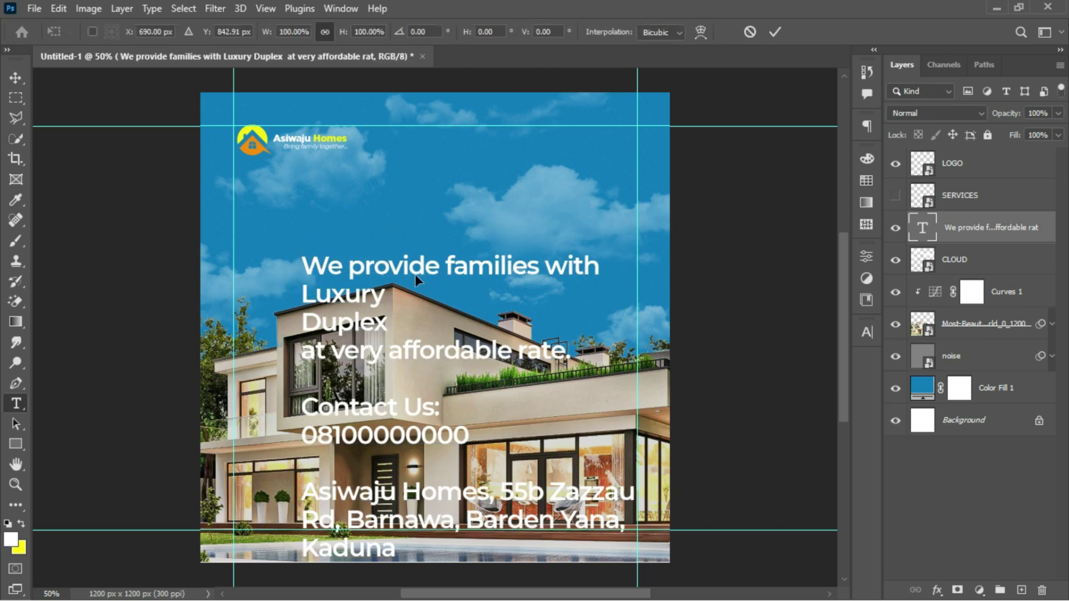
pyautogui.moveTo(470, 226); pyautogui.dragTo(465, 444)
pyautogui.moveTo(431, 491); pyautogui.dragTo(297, 383)
# Take the words Luxury Duplex out of the small text block and paste them as a separate text layer in the sky.
pyautogui.hotkey('ctrl', 'c')
pyautogui.press('Return')
pyautogui.press('BackSpace')
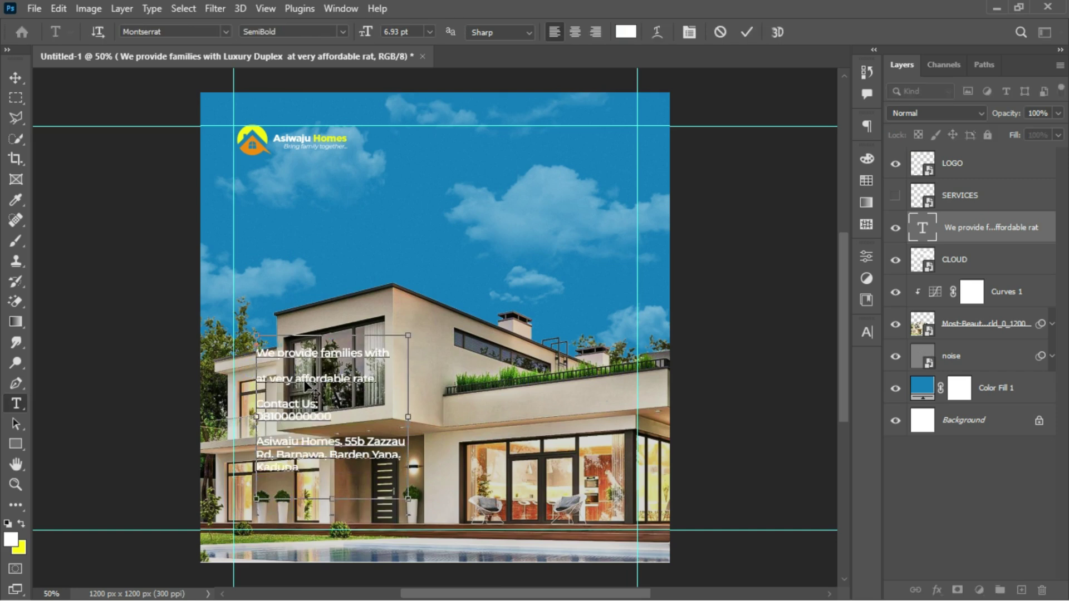
pyautogui.hotkey('ctrl', 'Return')
pyautogui.click(415, 246)
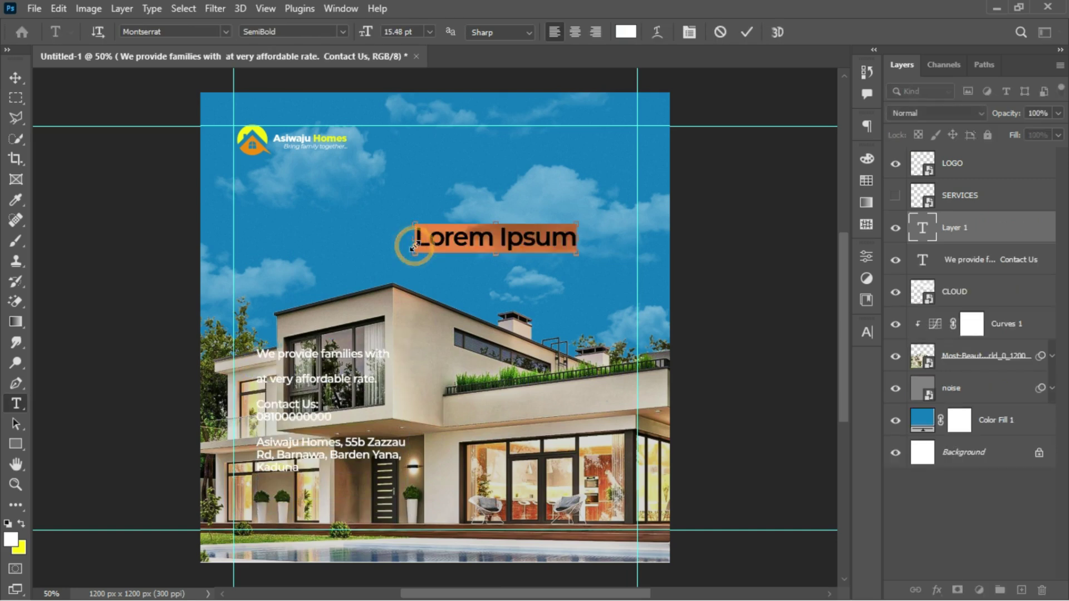
pyautogui.hotkey('ctrl', 'v')
pyautogui.hotkey('ctrl', 'Return')
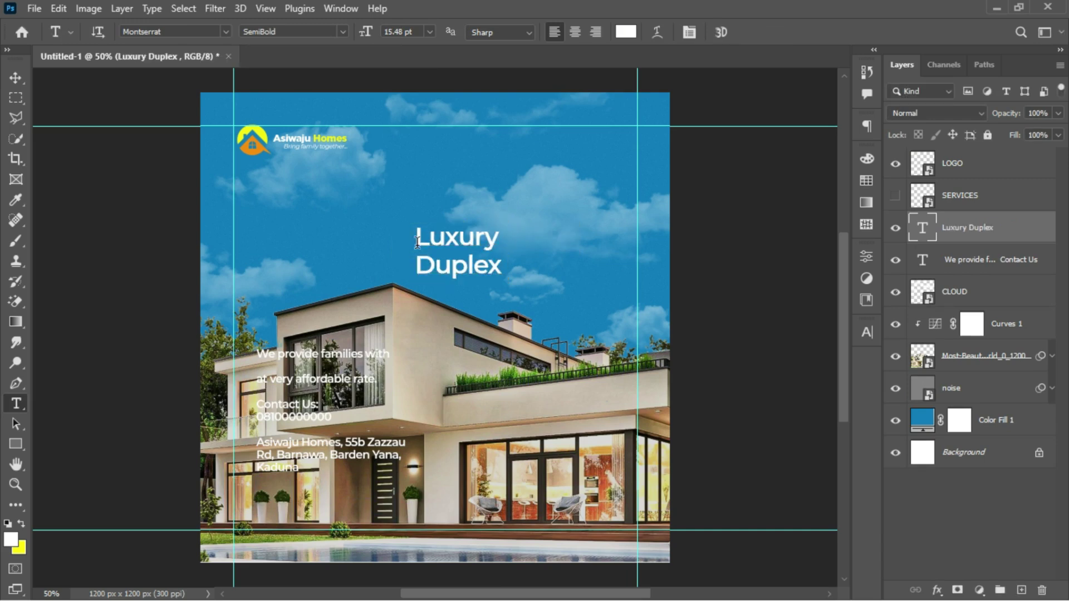
# Set the Luxury Duplex text to the Gotham font in the Black style.
pyautogui.click(193, 32)
pyautogui.write('goth')
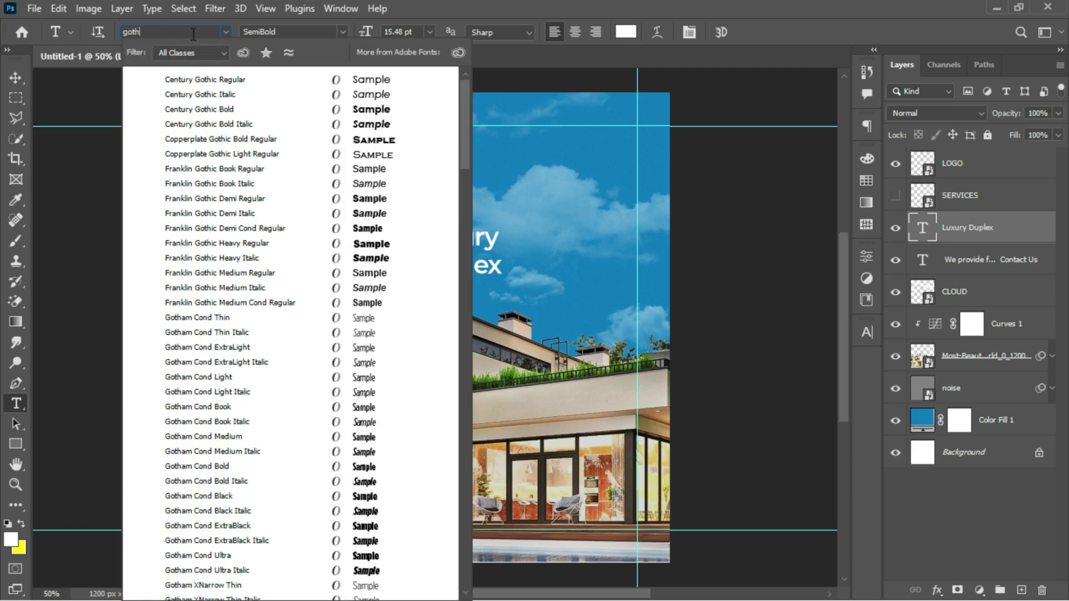
pyautogui.write('am')
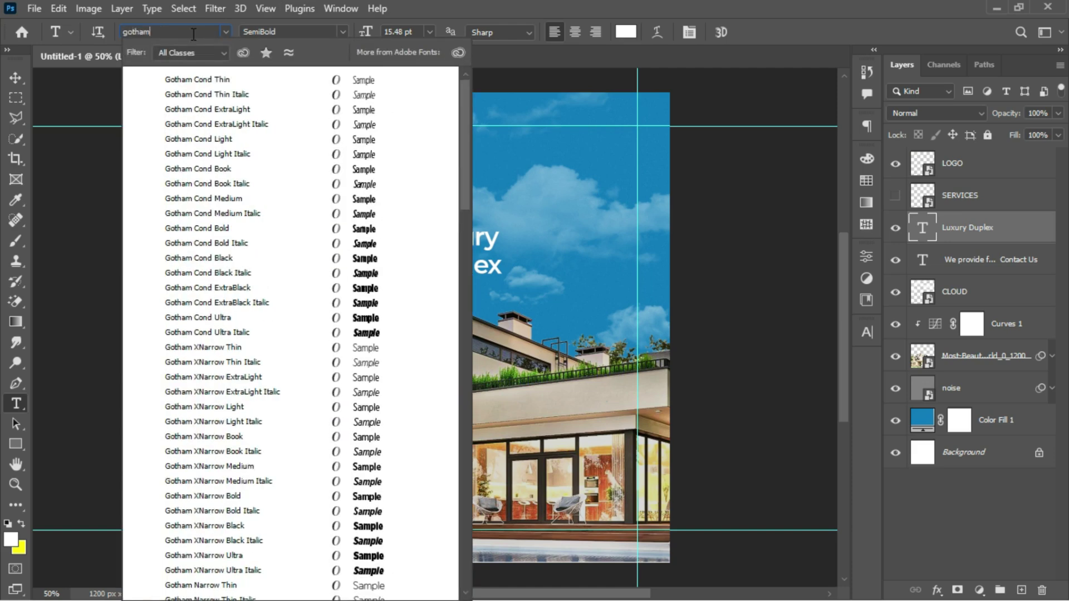
pyautogui.press('Return')
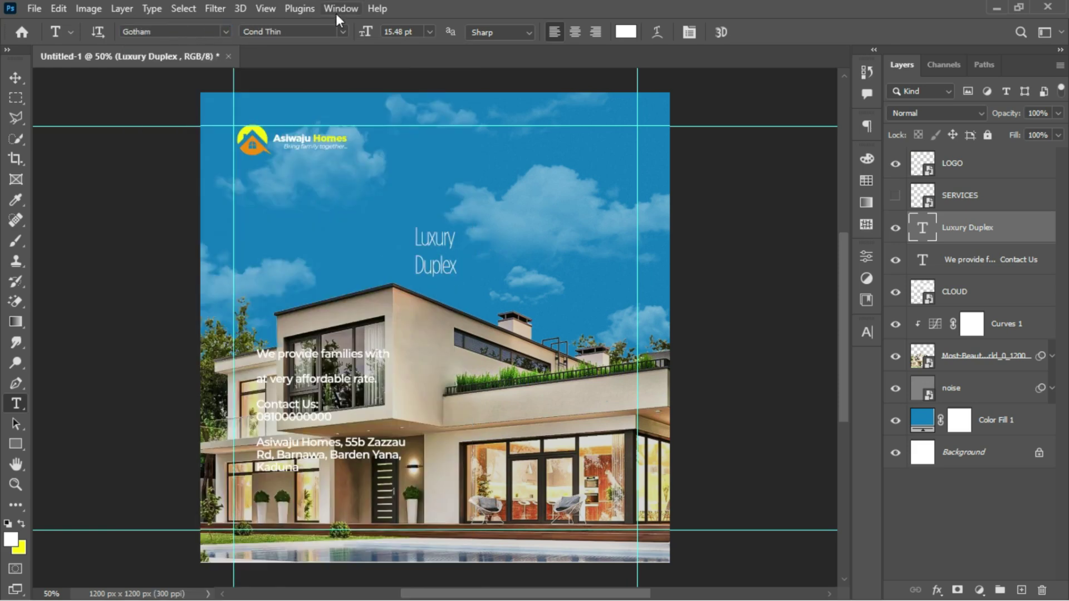
pyautogui.click(344, 28)
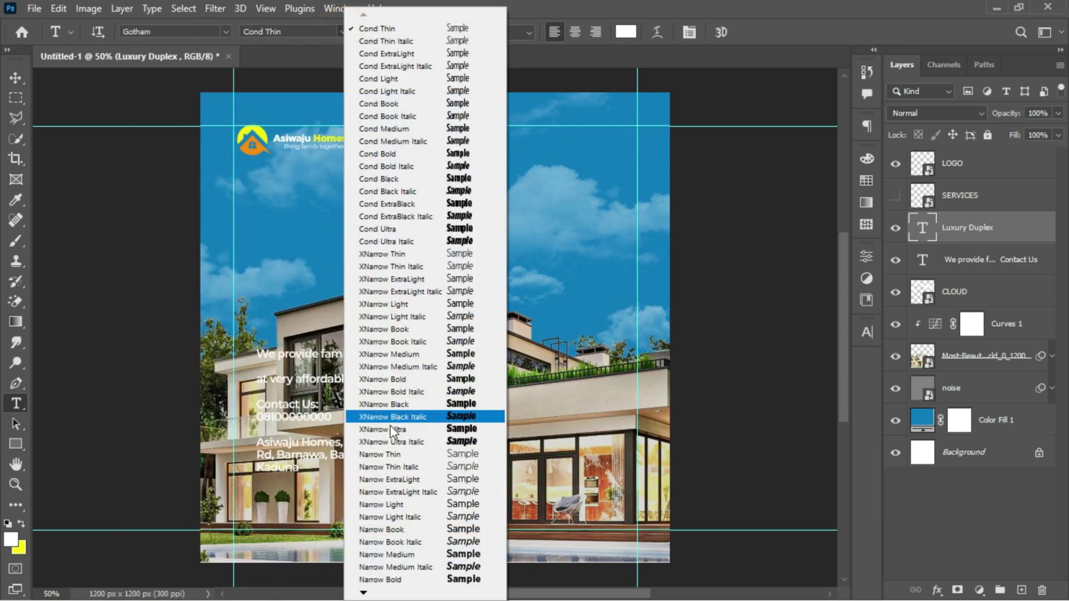
pyautogui.moveTo(363, 593)
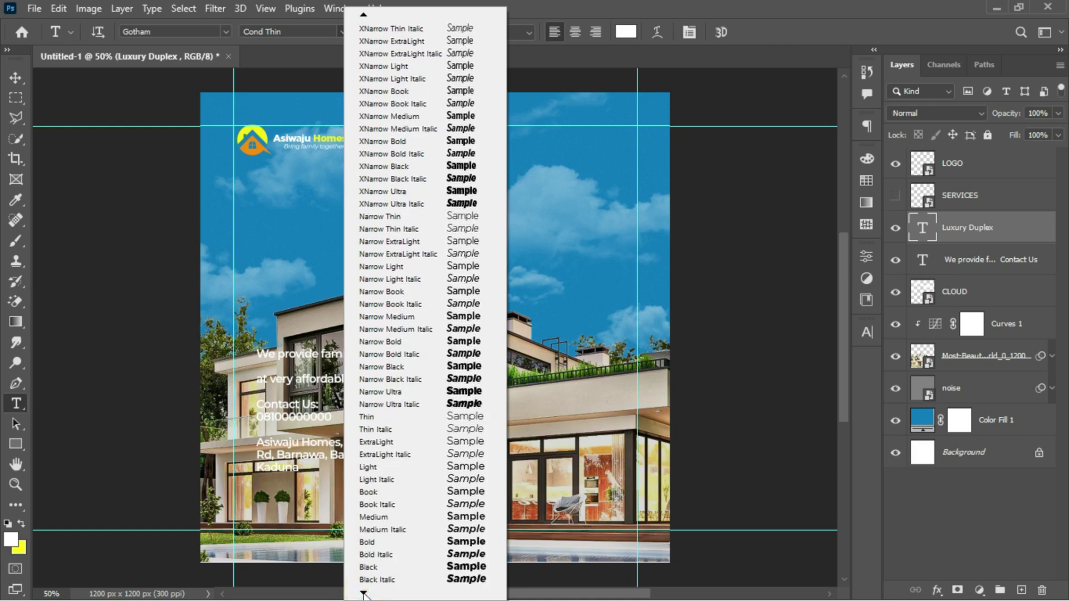
pyautogui.click(368, 544)
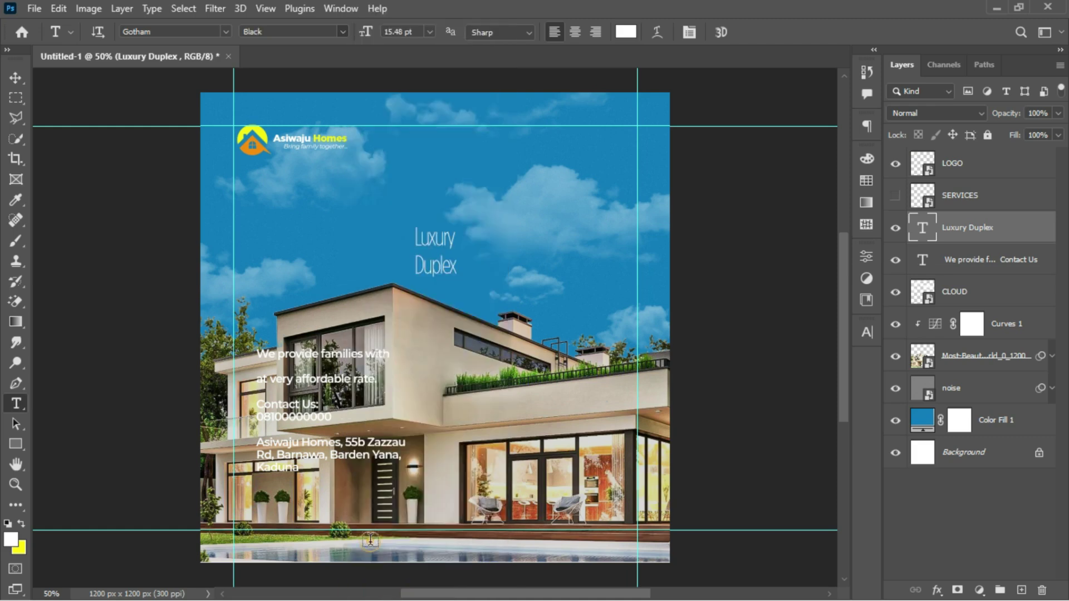
# Enlarge the Luxury Duplex headline to about 39.66 pt and place it below the logo against the left margin guide.
pyautogui.hotkey('ctrl', 't')
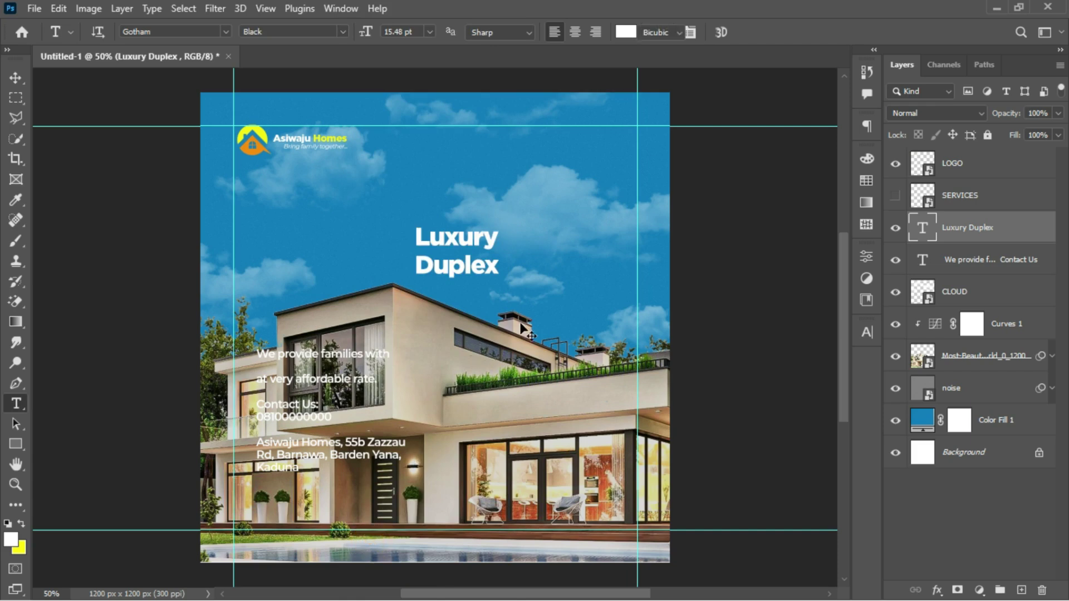
pyautogui.moveTo(505, 223); pyautogui.dragTo(640, 139)
pyautogui.moveTo(549, 181); pyautogui.dragTo(365, 215)
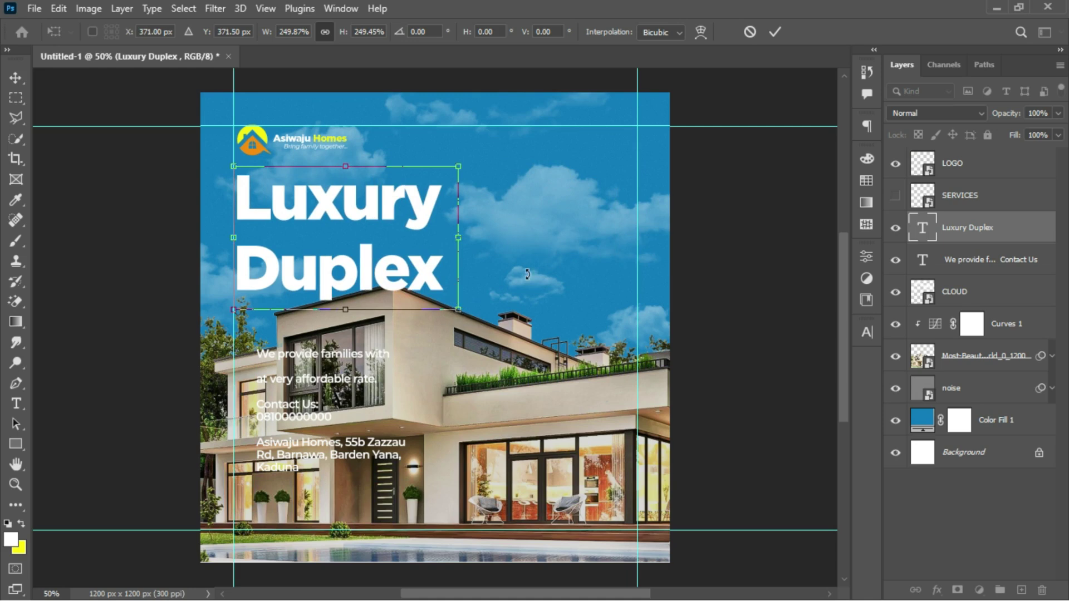
pyautogui.moveTo(457, 315); pyautogui.dragTo(465, 317)
pyautogui.click(776, 33)
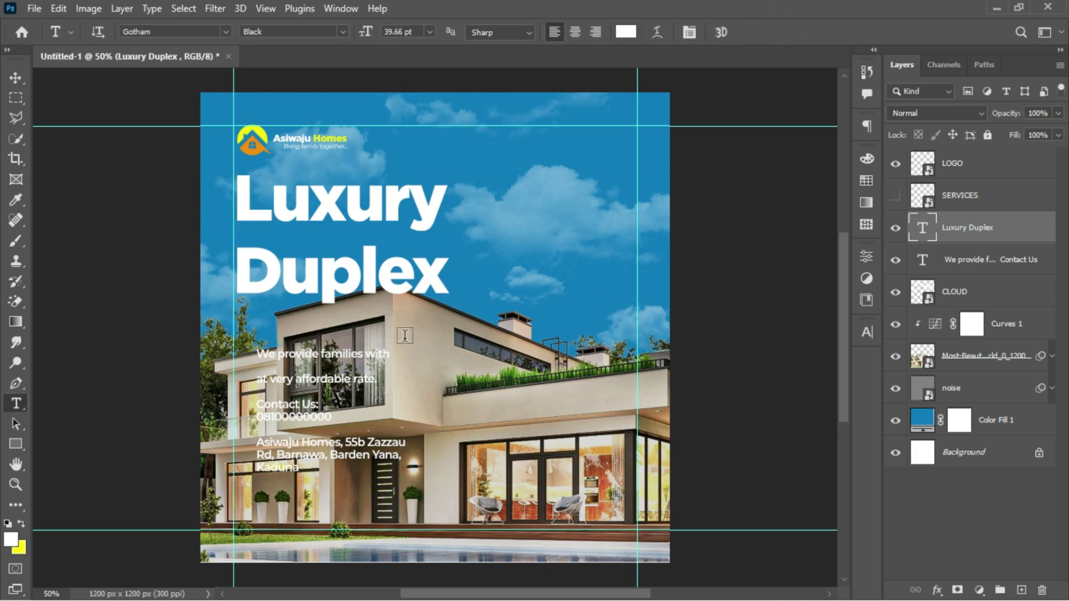
# Move the small text block and the house image slightly down to make room below the headline.
pyautogui.click(16, 77)
pyautogui.moveTo(389, 419); pyautogui.dragTo(382, 435)
pyautogui.moveTo(454, 392); pyautogui.dragTo(458, 411)
# Set the leading of the Luxury Duplex headline to 32 pt.
pyautogui.click(429, 274)
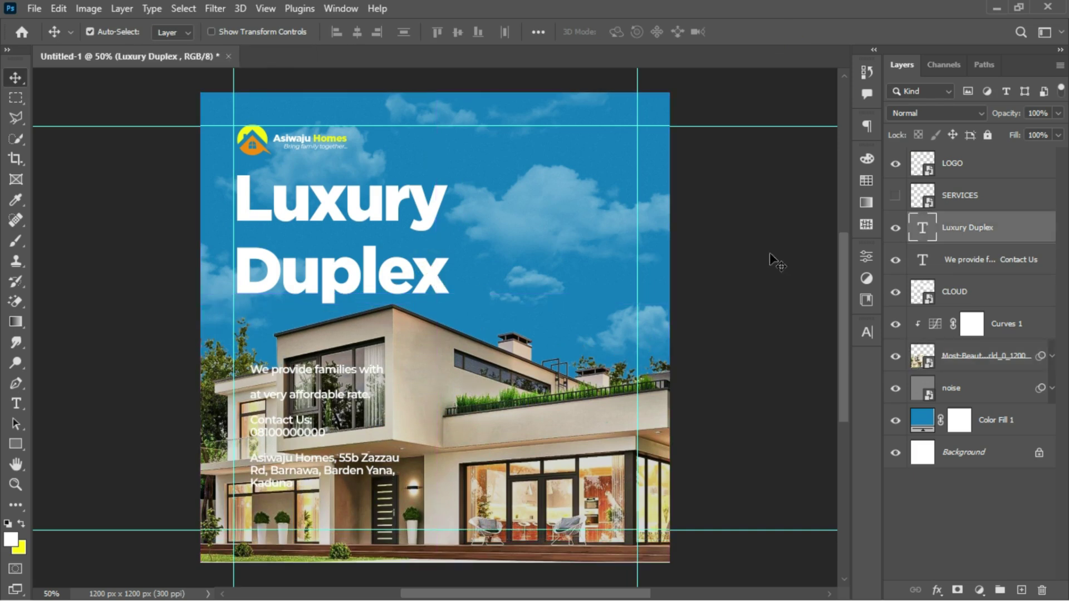
pyautogui.click(431, 273)
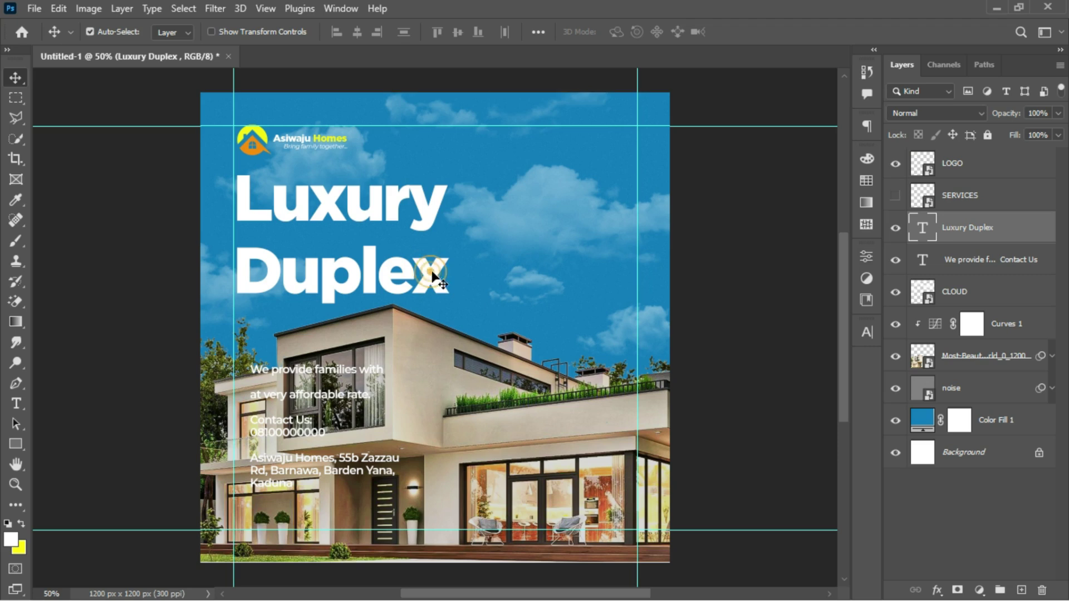
pyautogui.click(866, 334)
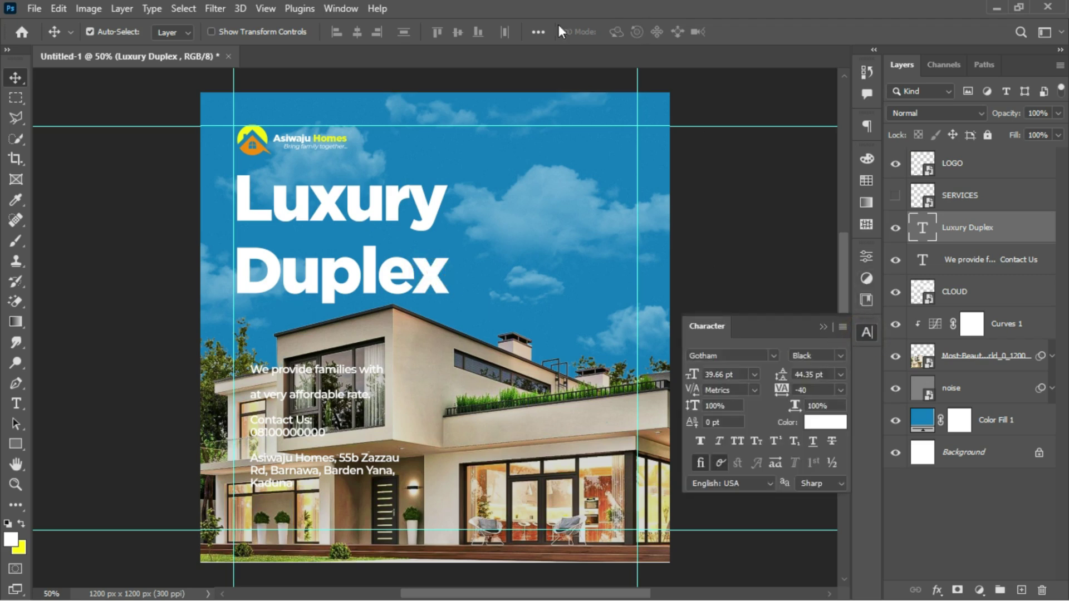
pyautogui.click(342, 10)
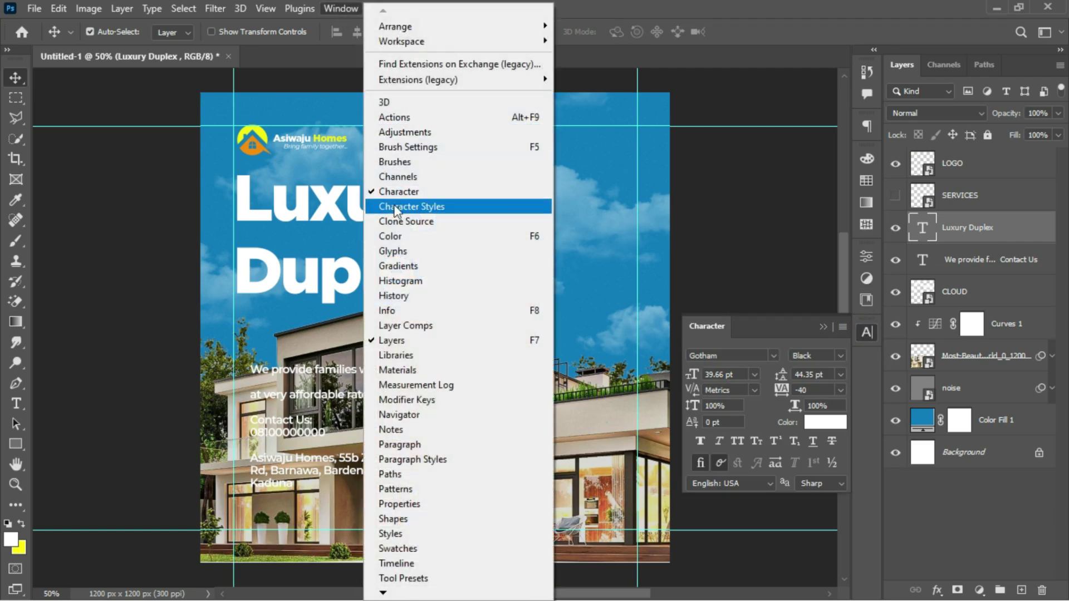
pyautogui.click(868, 334)
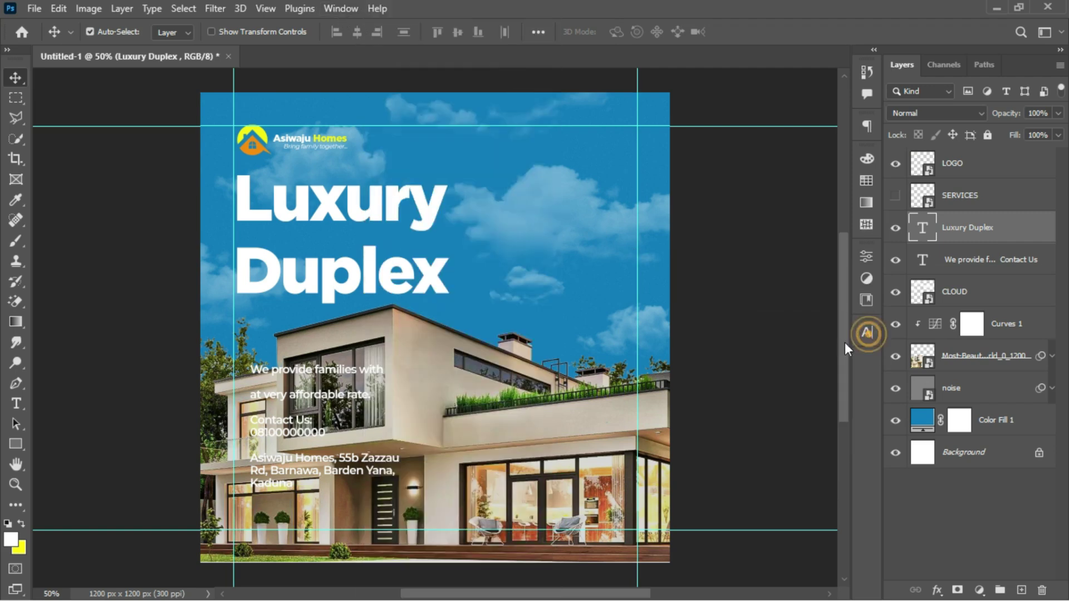
pyautogui.click(868, 334)
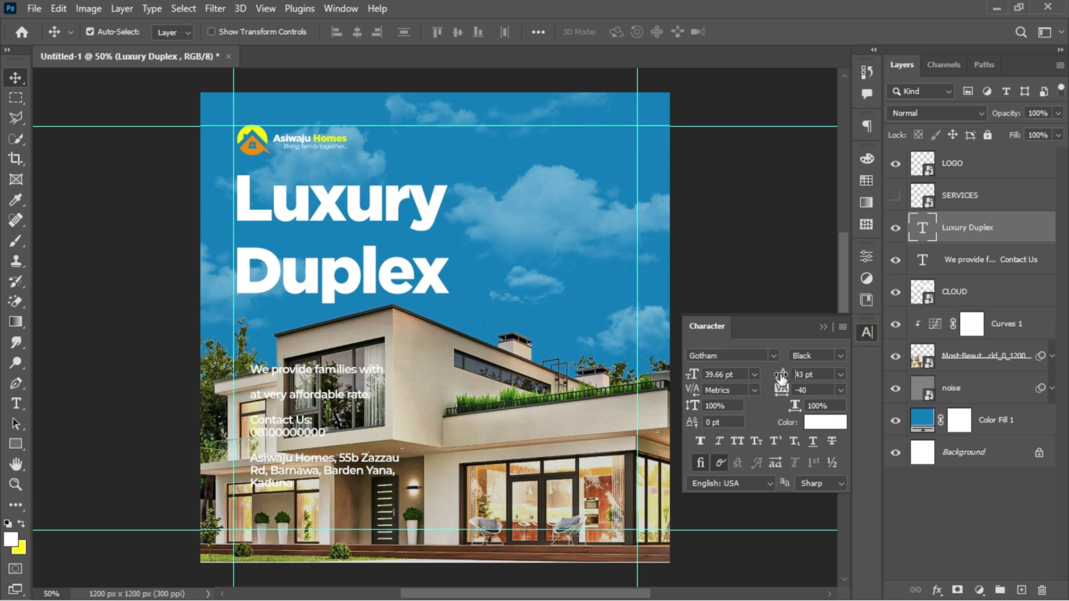
pyautogui.moveTo(782, 379); pyautogui.dragTo(767, 376)
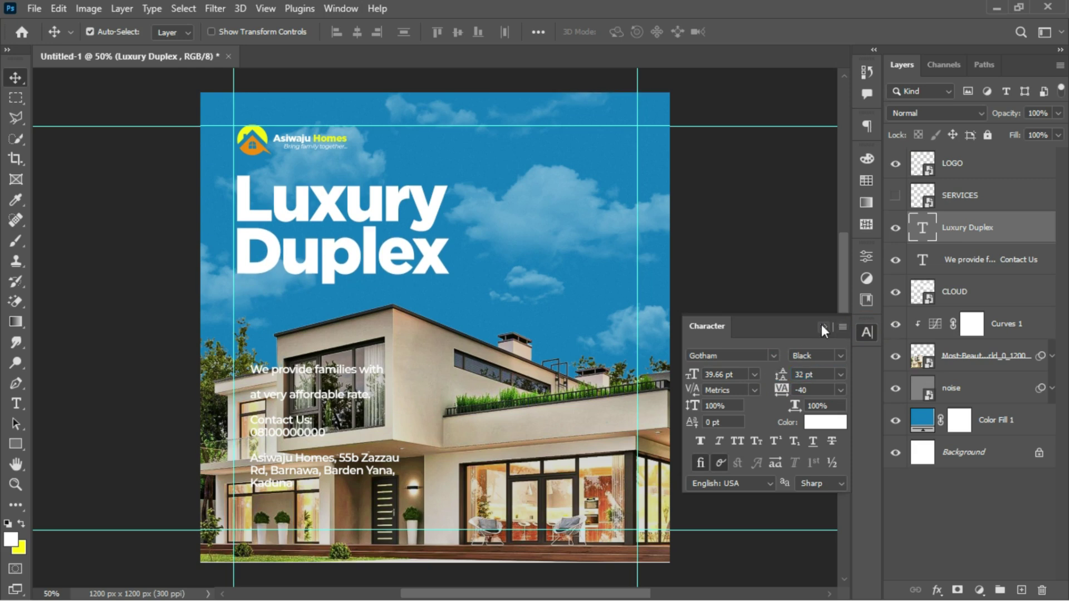
# Recolour the word Duplex in the headline with the yellow #fff603 background swatch colour.
pyautogui.click(16, 403)
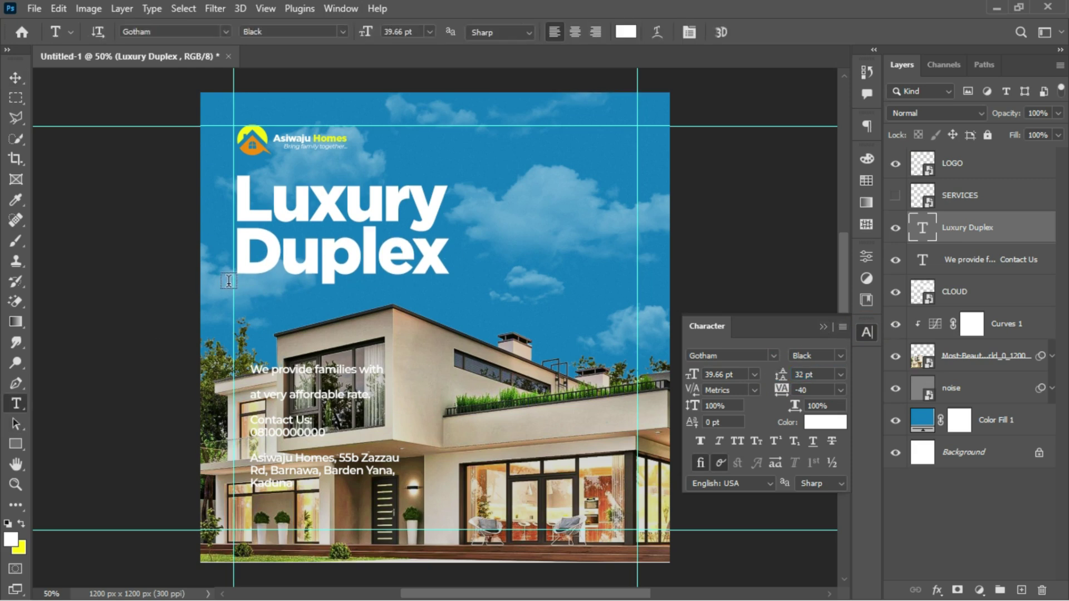
pyautogui.moveTo(240, 252); pyautogui.dragTo(491, 259)
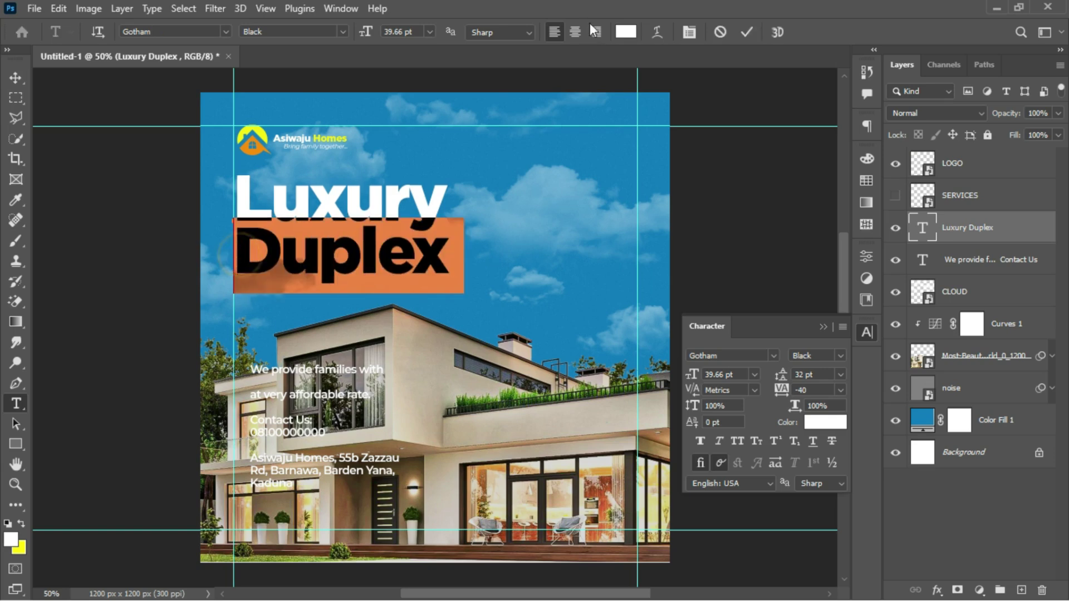
pyautogui.click(628, 32)
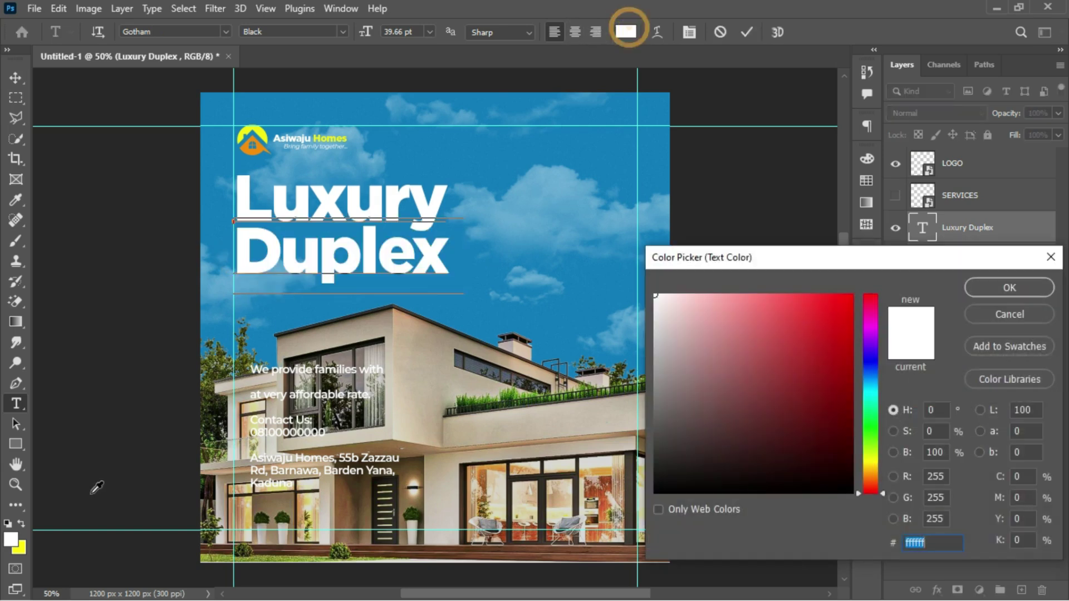
pyautogui.click(25, 539)
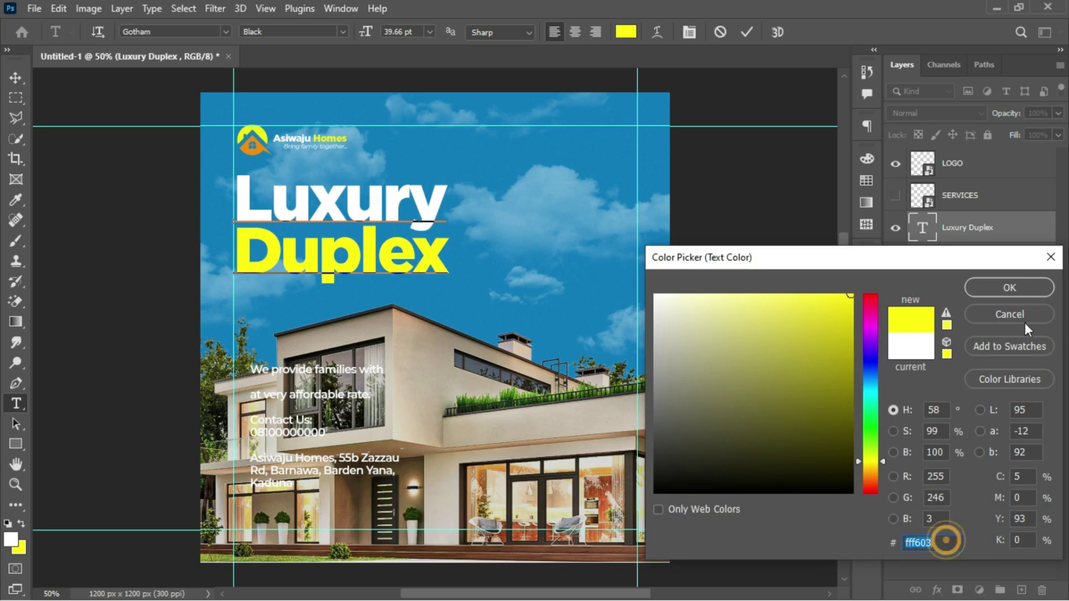
pyautogui.click(1010, 288)
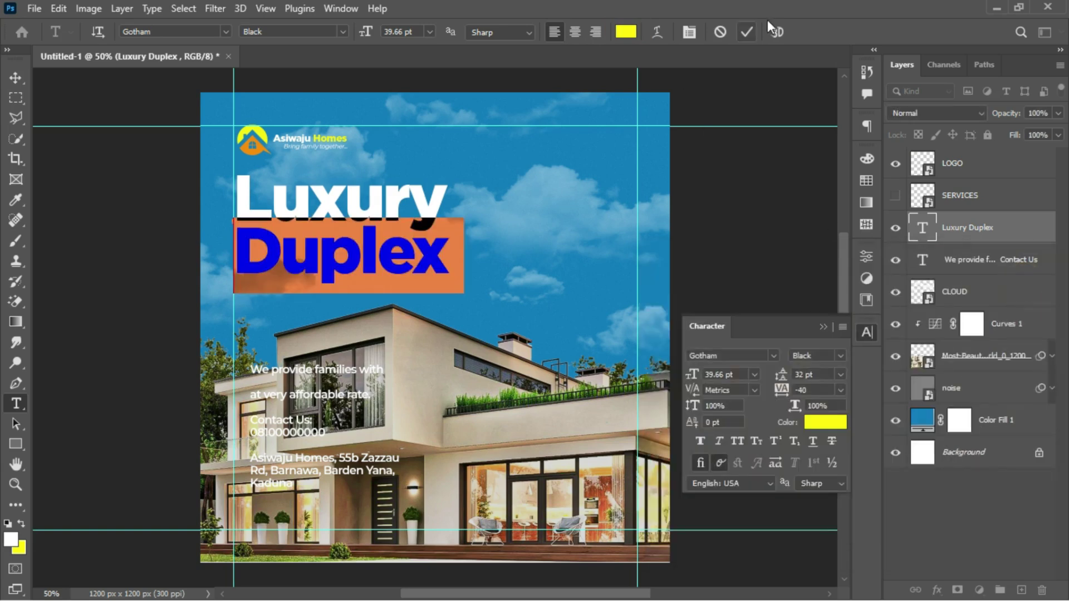
# Cut the line "We provide families with" out of the small text block and place it in its own text layer beside the headline.
pyautogui.click(746, 31)
pyautogui.keyDown('ctrl'); pyautogui.click(252, 370); pyautogui.keyUp('ctrl')
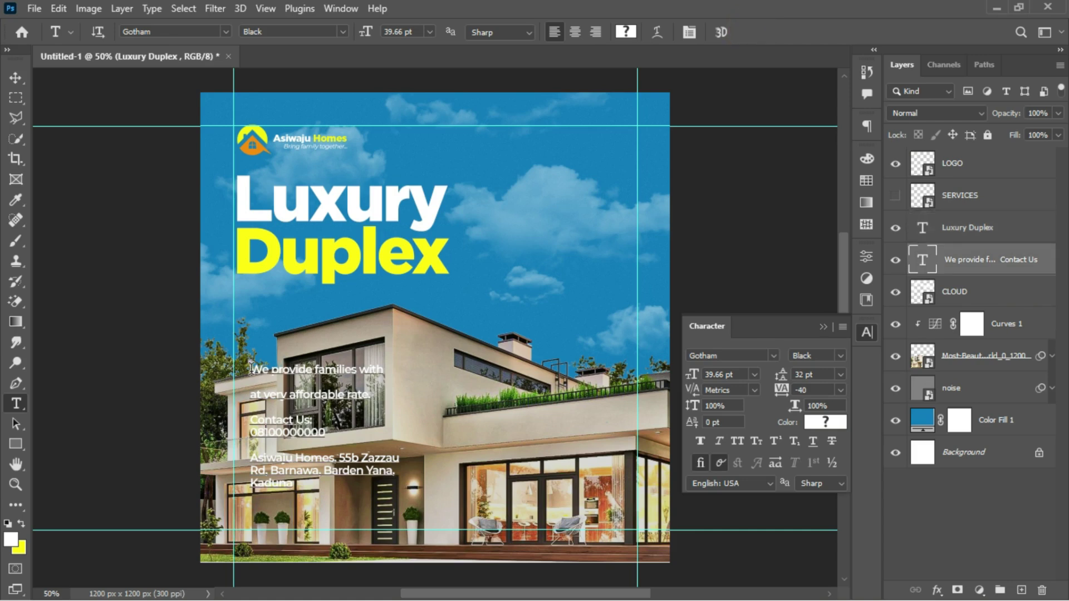
pyautogui.click(251, 369)
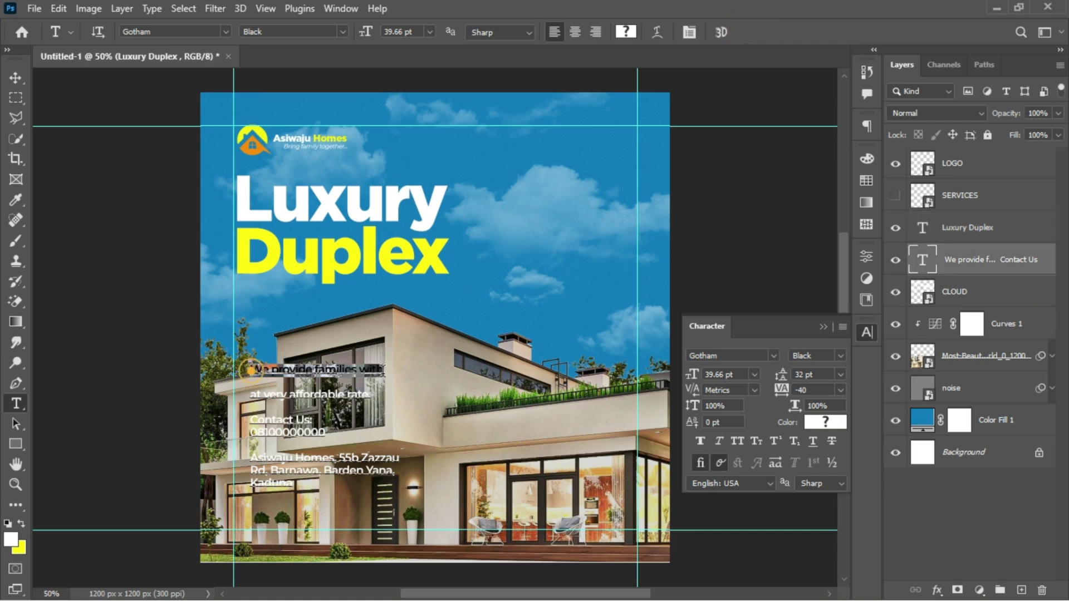
pyautogui.tripleClick(388, 372)
pyautogui.hotkey('ctrl', 'c')
pyautogui.press('BackSpace')
pyautogui.click(487, 249)
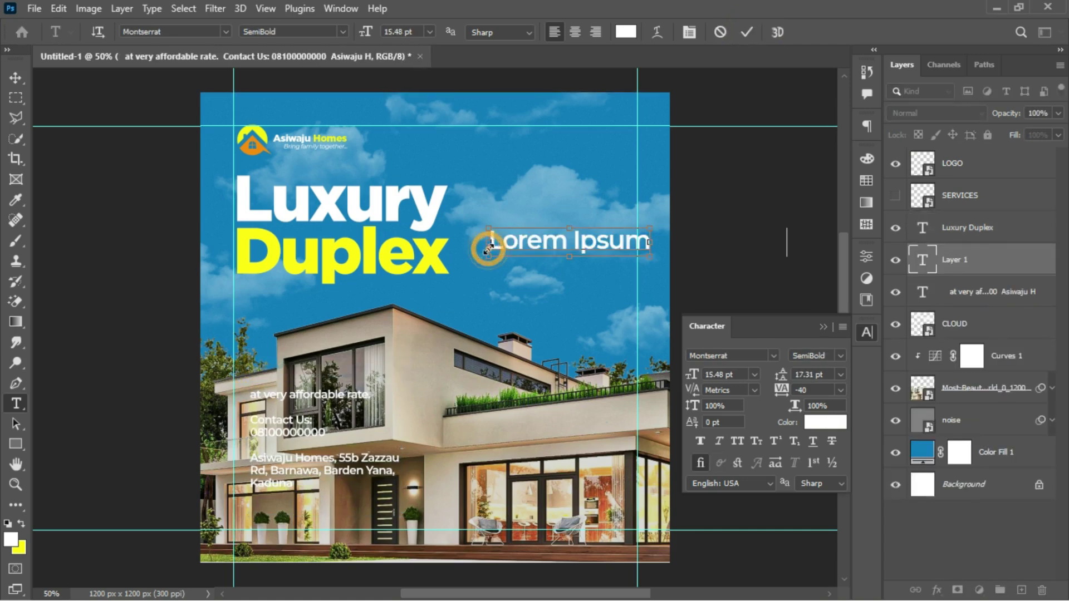
pyautogui.hotkey('ctrl', 'v')
pyautogui.hotkey('ctrl', 'Return')
# Scale the "We provide families with" line down to about 7.75 pt and place it directly above Luxury, flush with the headline's right edge.
pyautogui.hotkey('ctrl', 't')
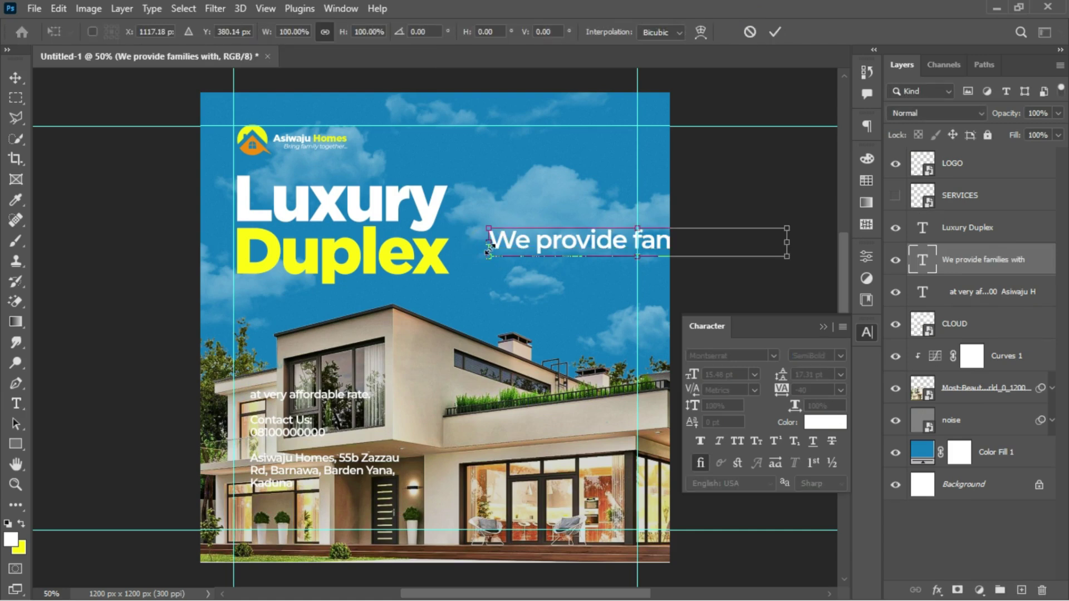
pyautogui.moveTo(787, 229); pyautogui.dragTo(421, 175)
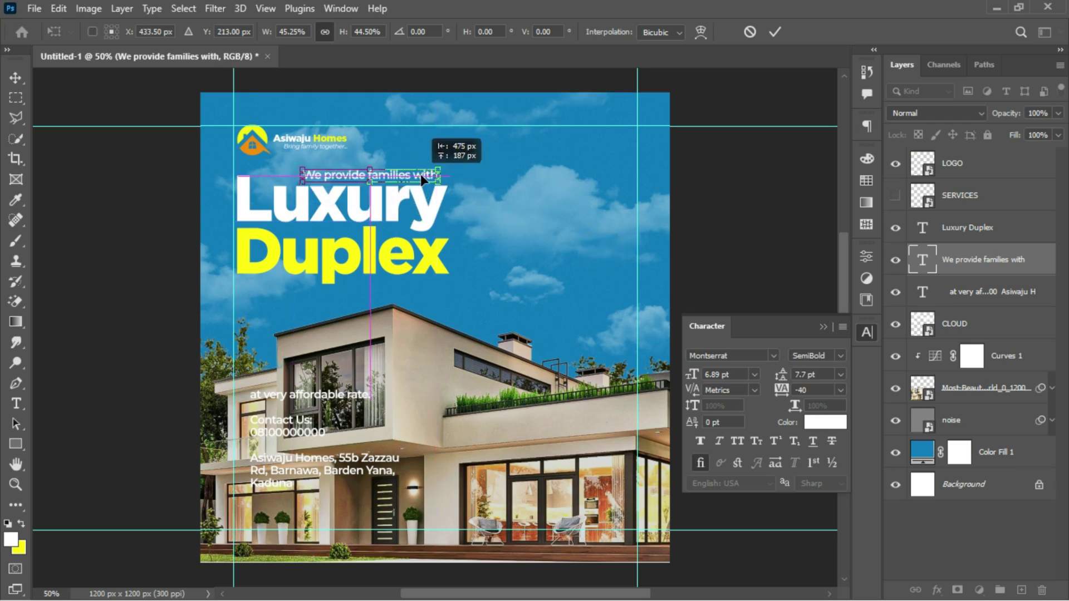
pyautogui.moveTo(305, 183); pyautogui.dragTo(296, 188)
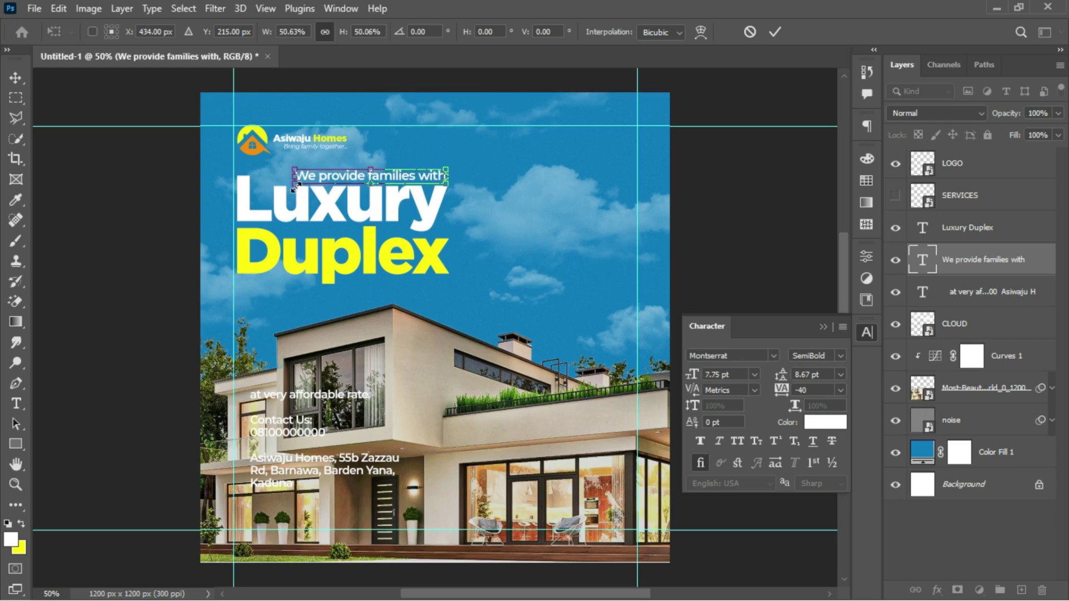
pyautogui.press('Return')
# Recolour the "We provide families with" line with the yellow #fff603 sampled from the word Duplex.
pyautogui.press('t')
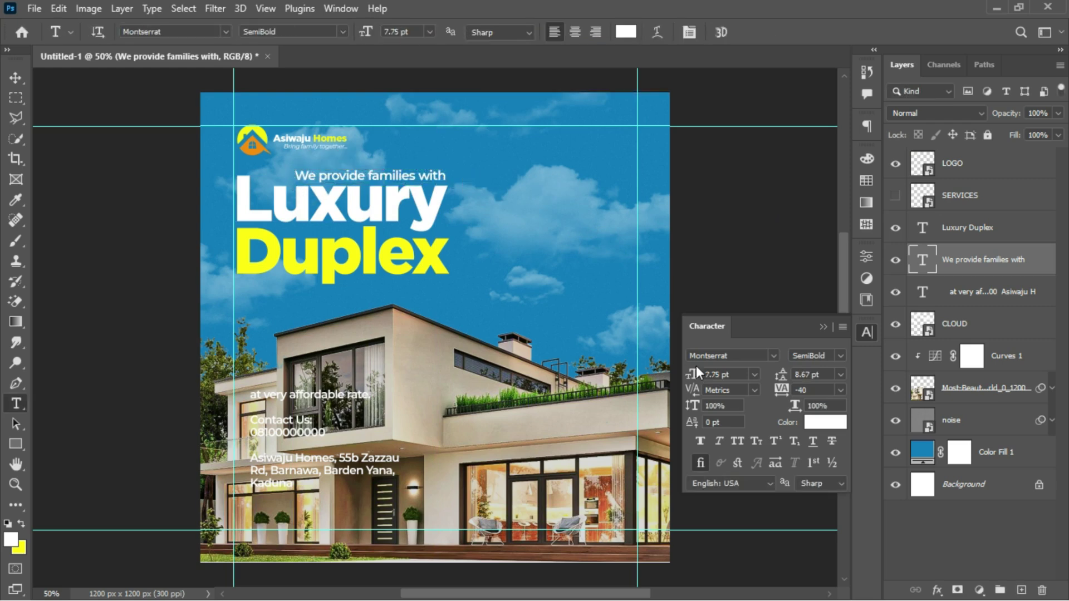
pyautogui.click(820, 422)
pyautogui.click(435, 253)
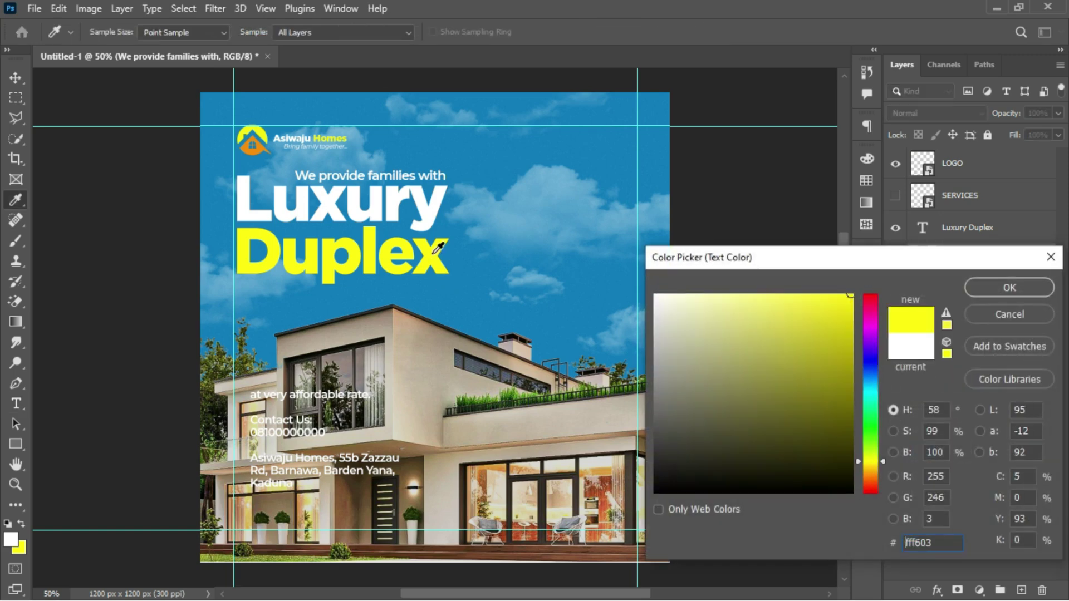
pyautogui.click(994, 282)
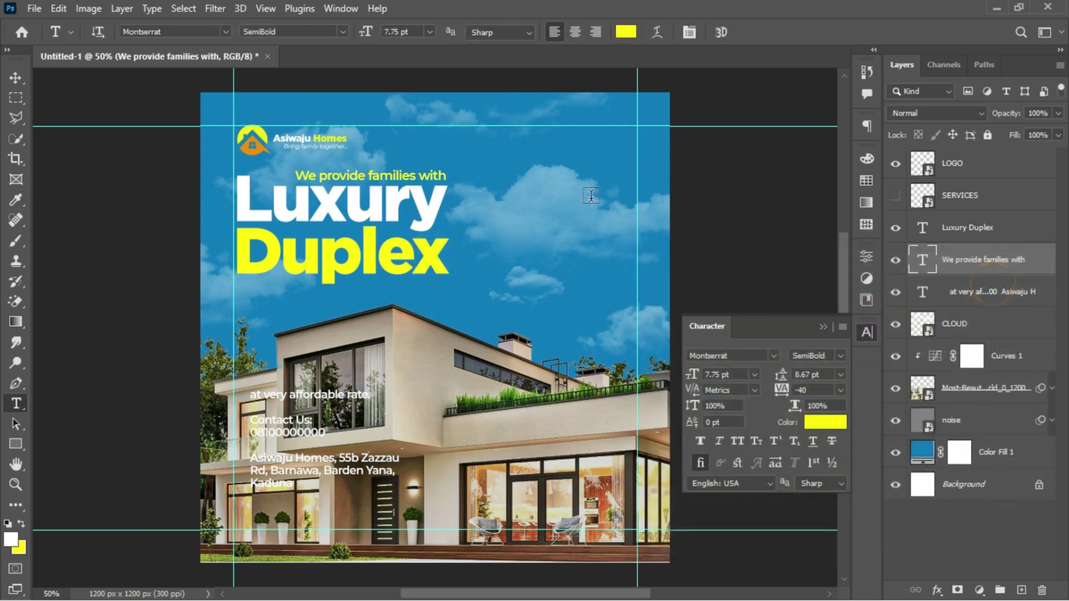
# Move the line "at very affordable rate." out of the small text block into its own text layer.
pyautogui.click(254, 390)
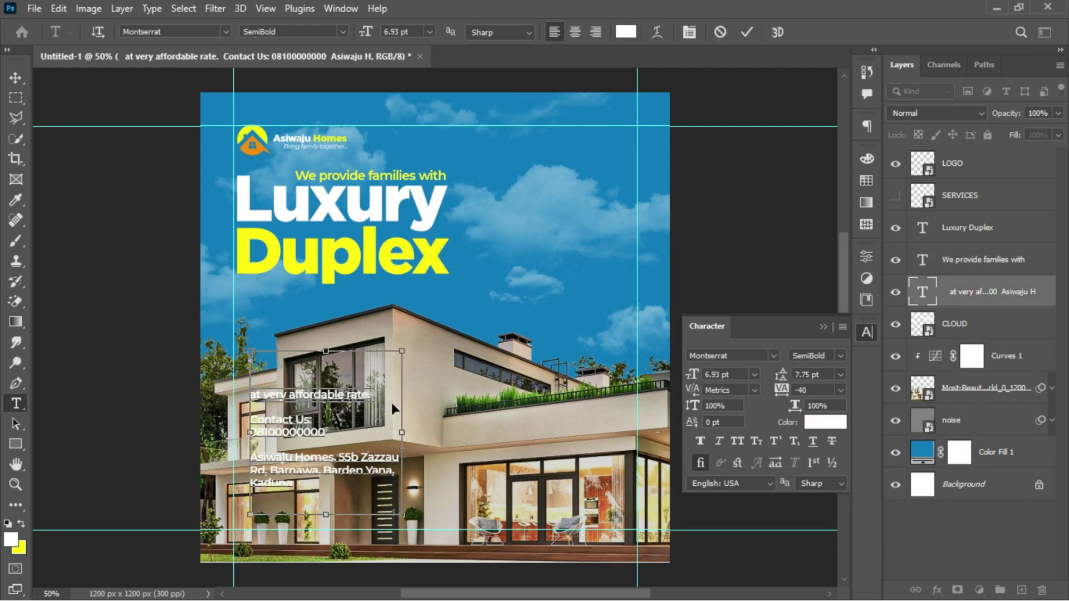
pyautogui.press('BackSpace')
pyautogui.hotkey('ctrl', 'Return')
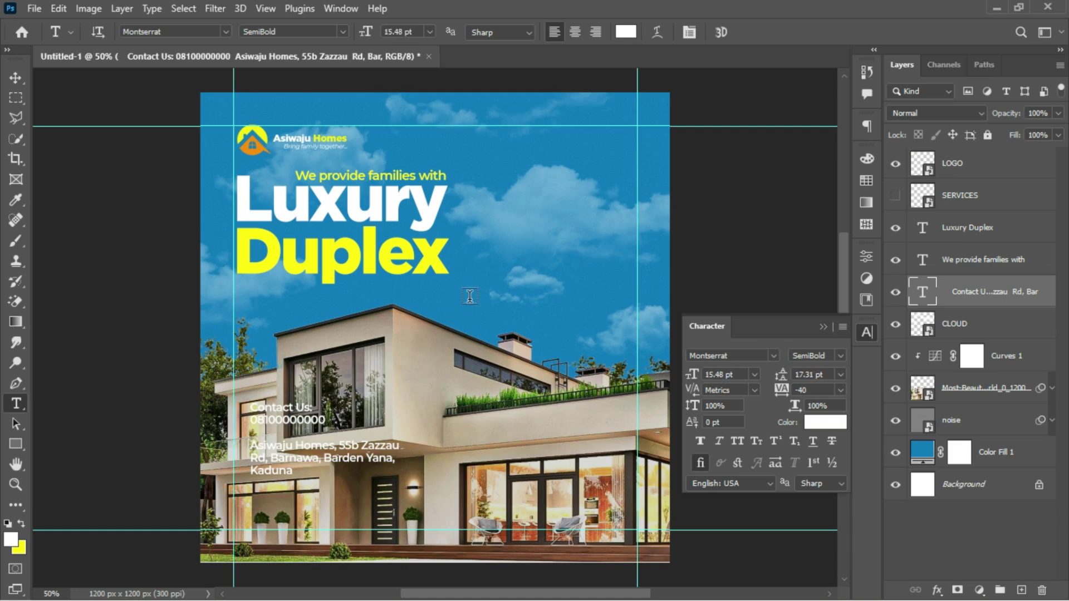
pyautogui.click(469, 295)
pyautogui.write('at very affordable rate.')
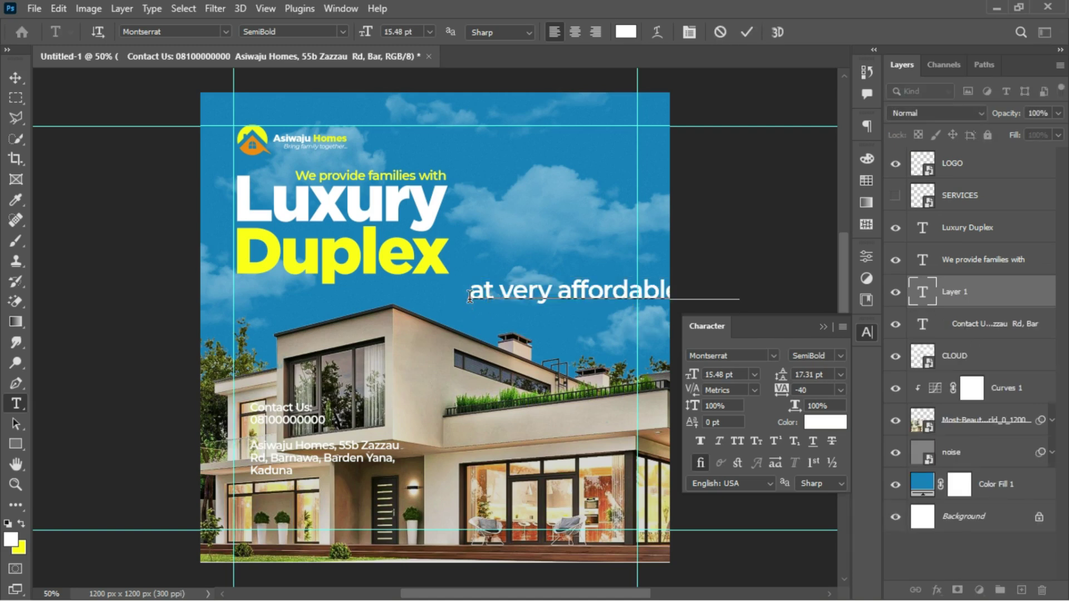
pyautogui.click(469, 295)
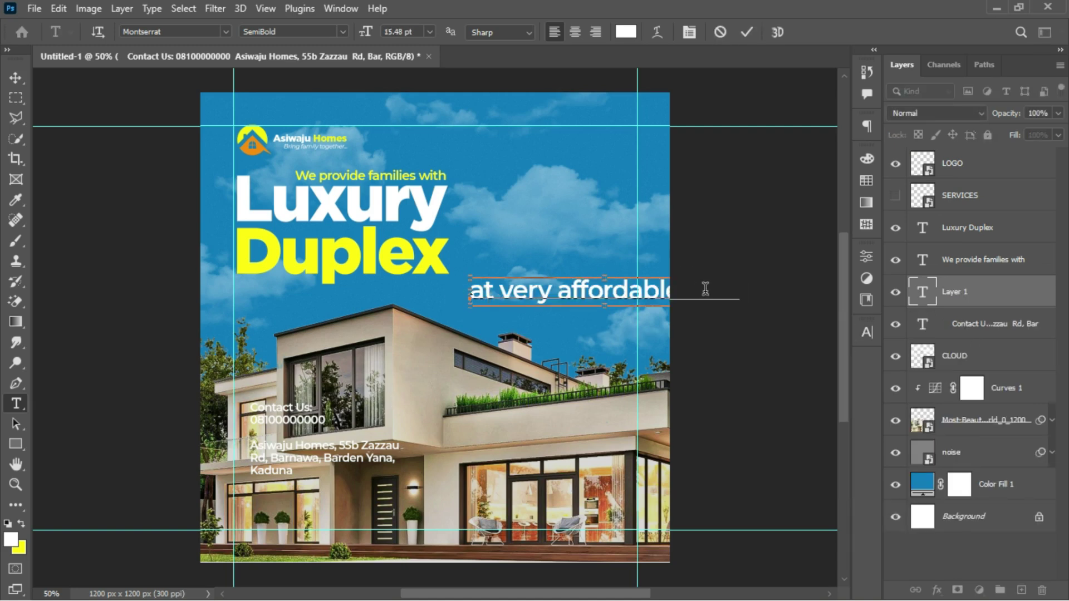
pyautogui.click(750, 31)
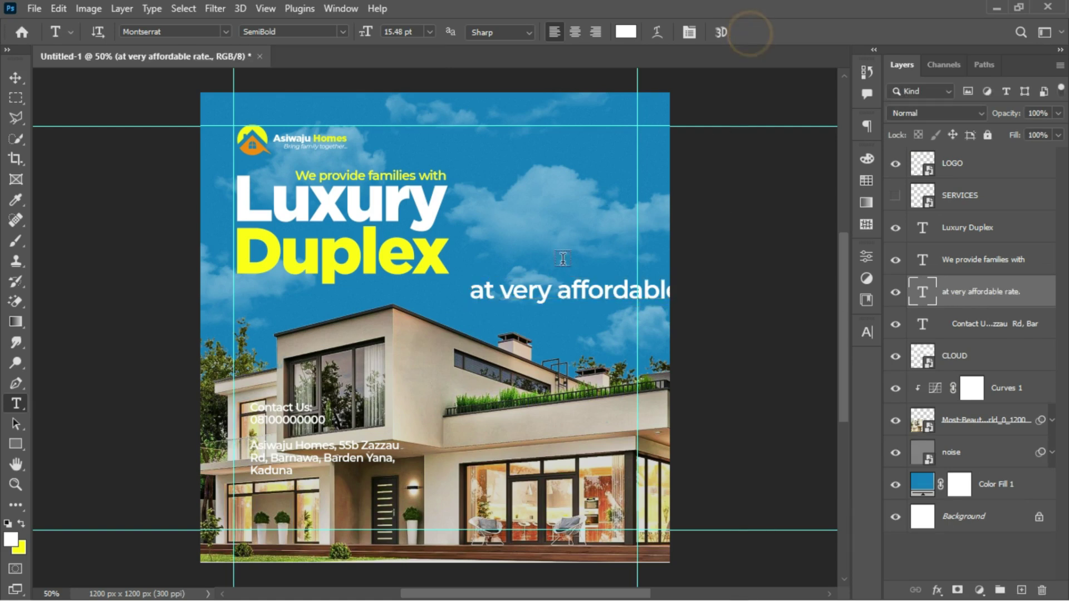
# Scale the "at very affordable rate." line down to about 6.46 pt and place it just below the right end of Duplex.
pyautogui.hotkey('ctrl', 't')
pyautogui.moveTo(746, 312); pyautogui.dragTo(451, 289)
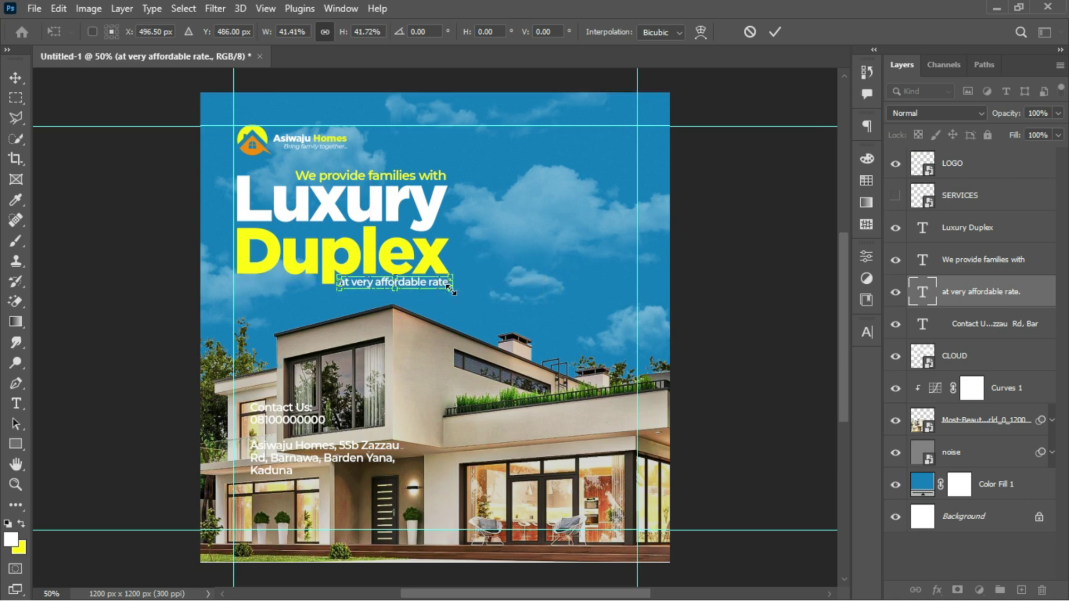
pyautogui.press('Return')
# Reorder the contact and address text layer so it sits directly above the Luxury Duplex layer.
pyautogui.press('t')
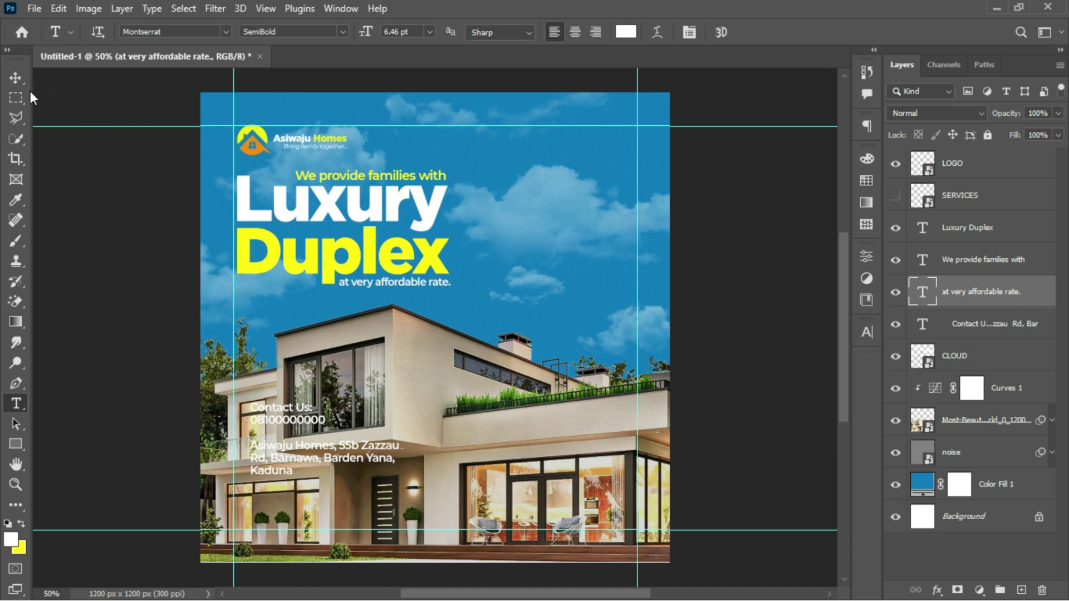
pyautogui.click(15, 77)
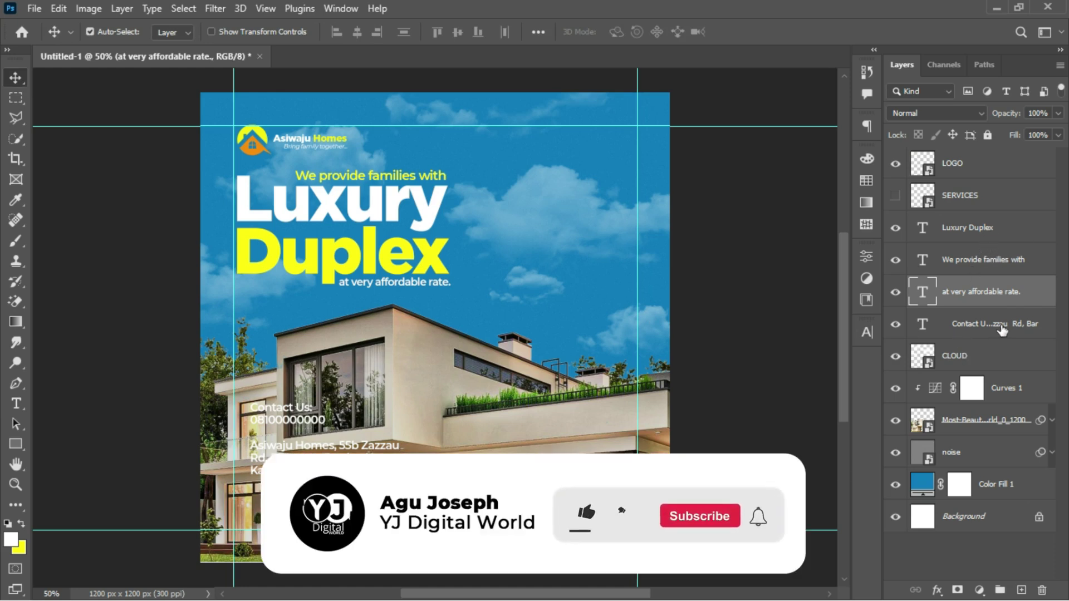
pyautogui.moveTo(1006, 325); pyautogui.dragTo(1013, 208)
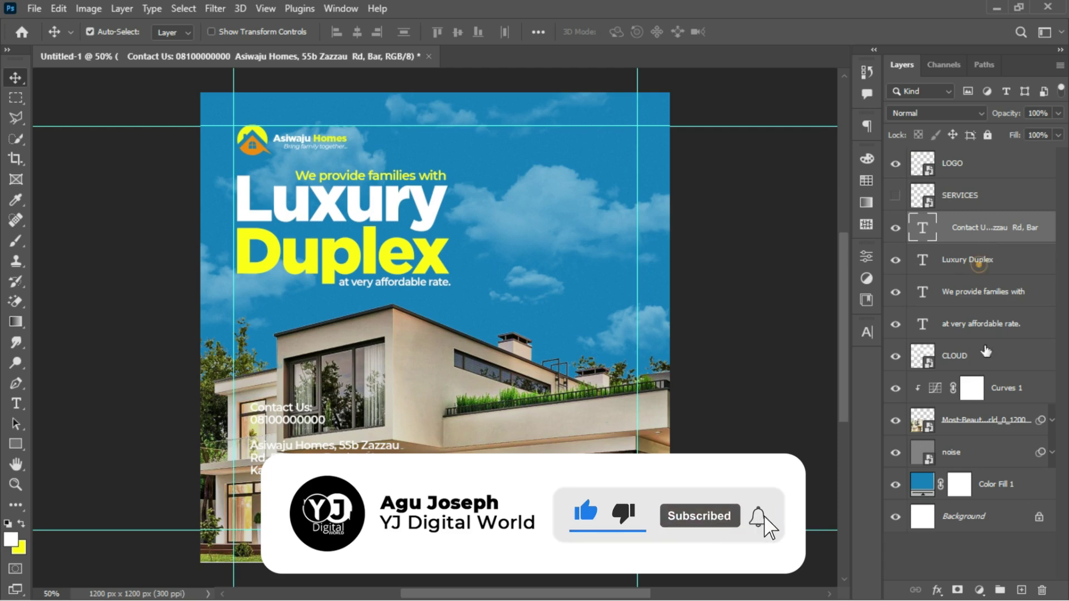
# Enlarge the headline and its two tagline layers together to about 115% and shift them slightly up below the logo.
pyautogui.click(978, 264)
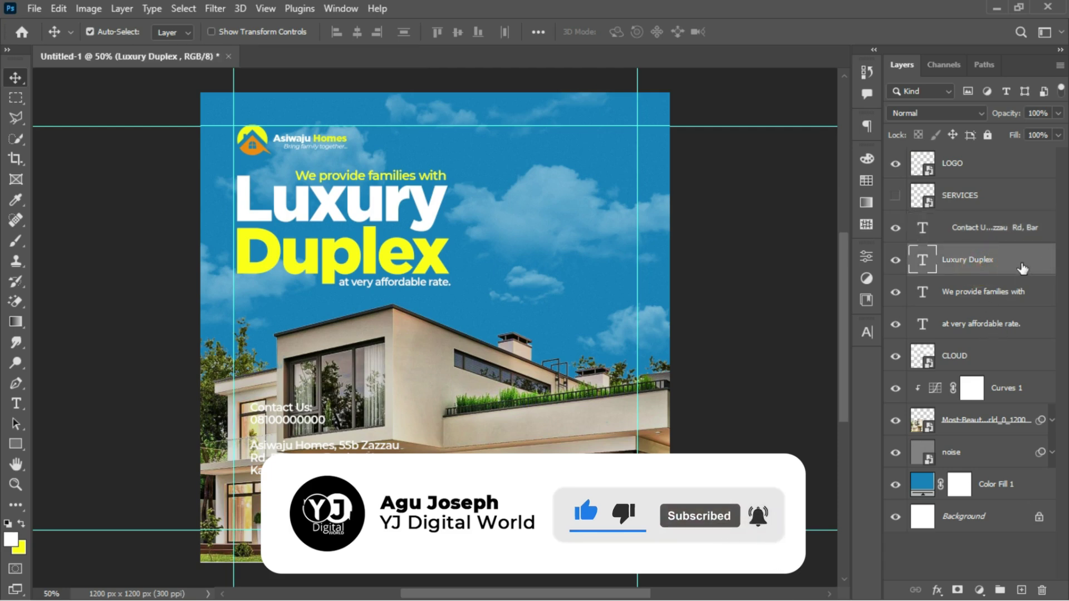
pyautogui.keyDown('shift'); pyautogui.click(985, 327); pyautogui.keyUp('shift')
pyautogui.hotkey('ctrl', 't')
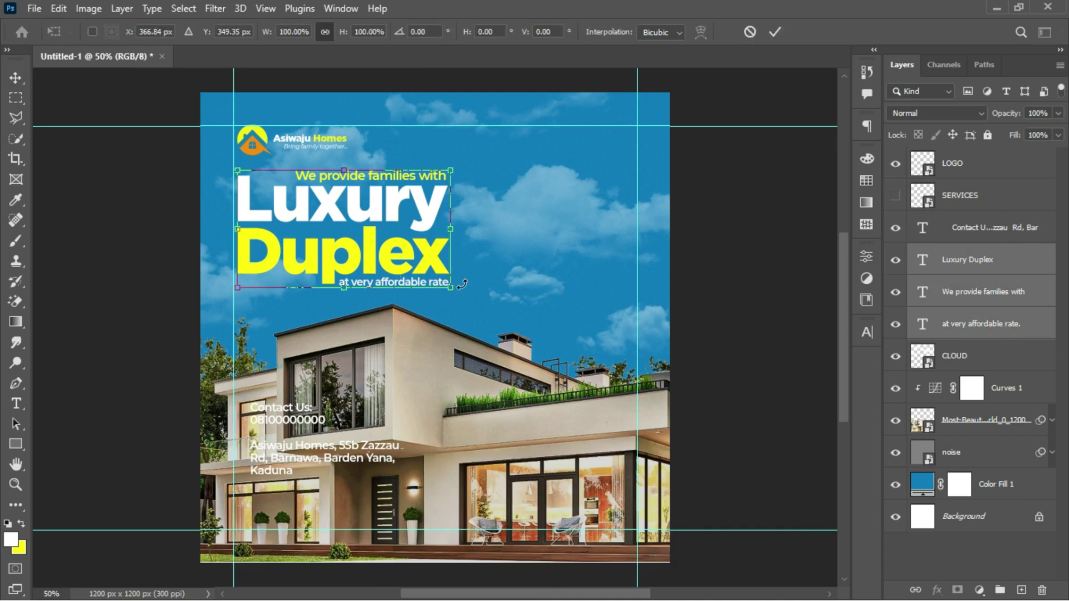
pyautogui.moveTo(454, 288); pyautogui.dragTo(487, 297)
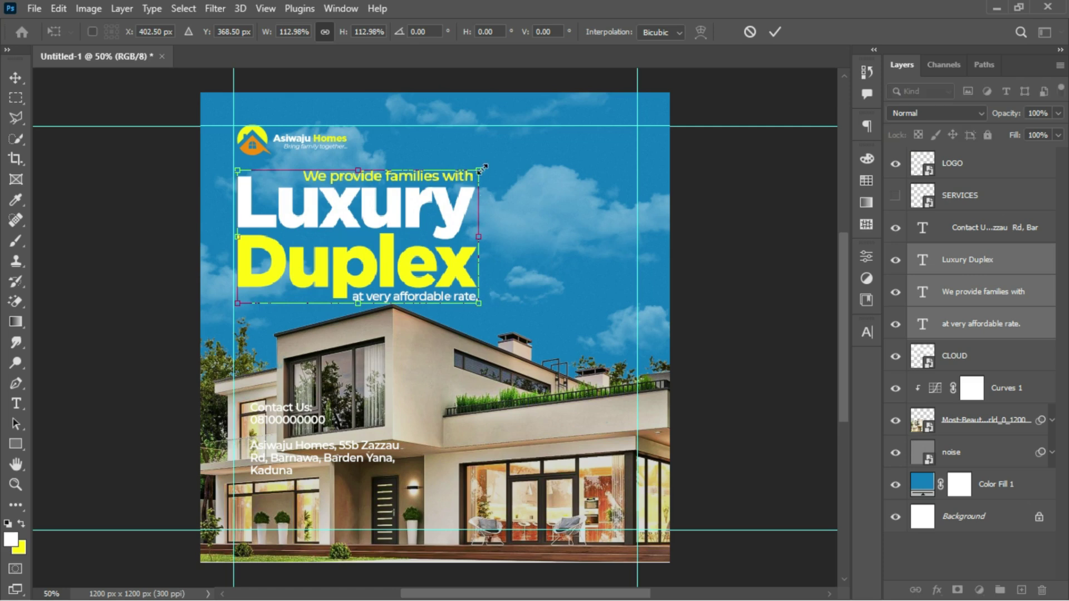
pyautogui.moveTo(483, 168); pyautogui.dragTo(487, 167)
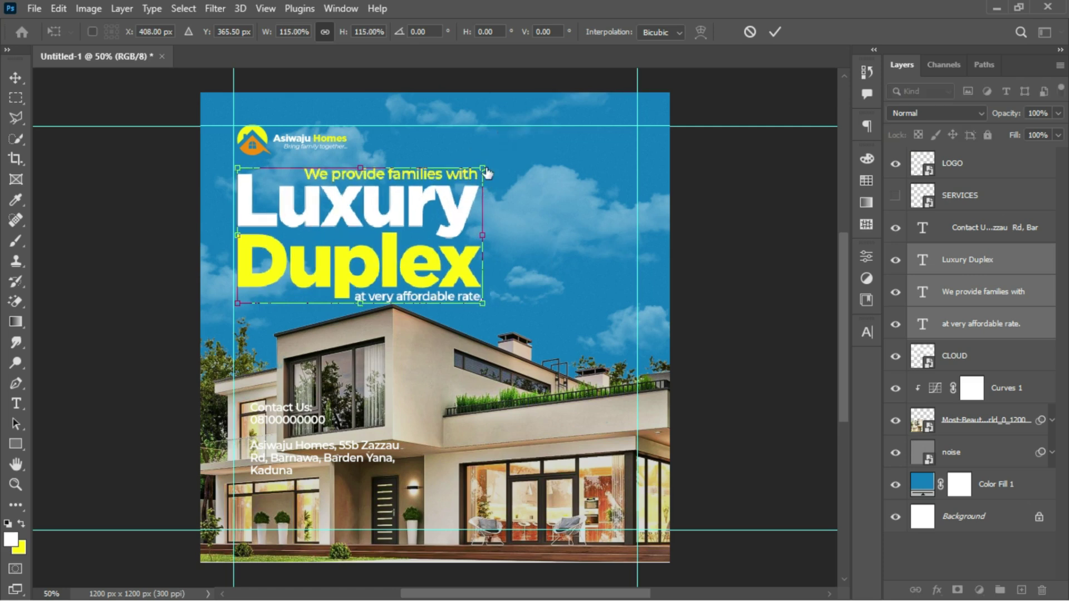
pyautogui.press('Return')
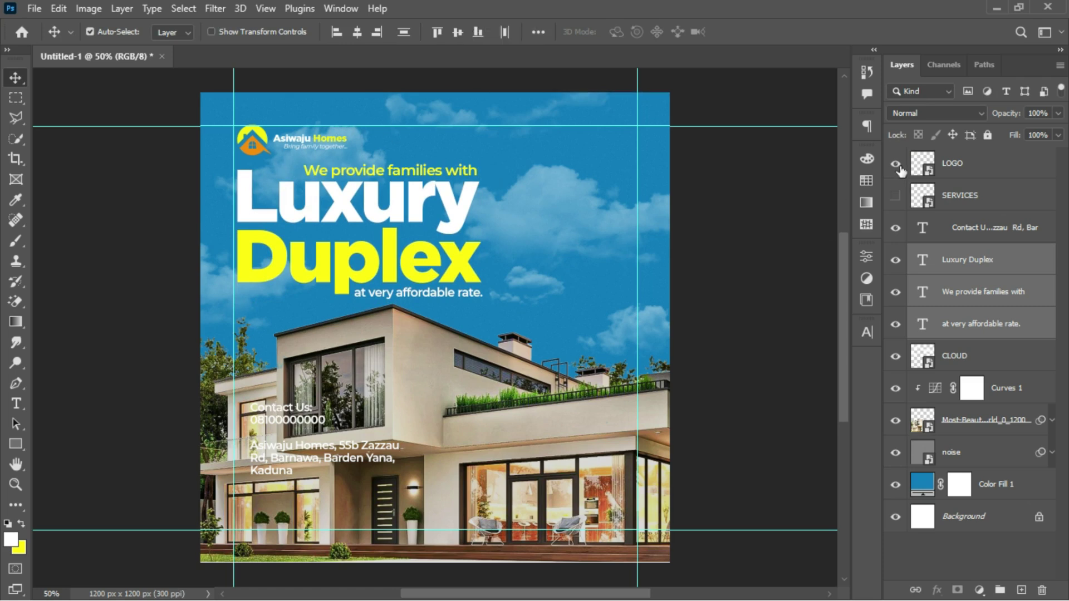
# Show the SERVICES layer, scale it to about 89% and place it in the upper-right corner of the margin guides.
pyautogui.click(895, 195)
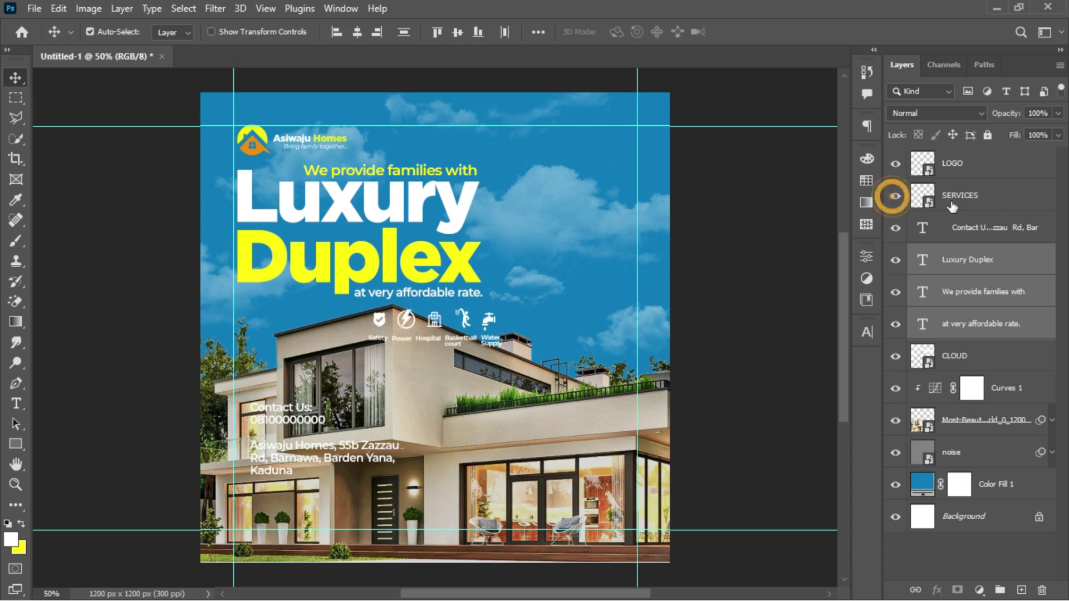
pyautogui.click(925, 204)
pyautogui.hotkey('ctrl', 't')
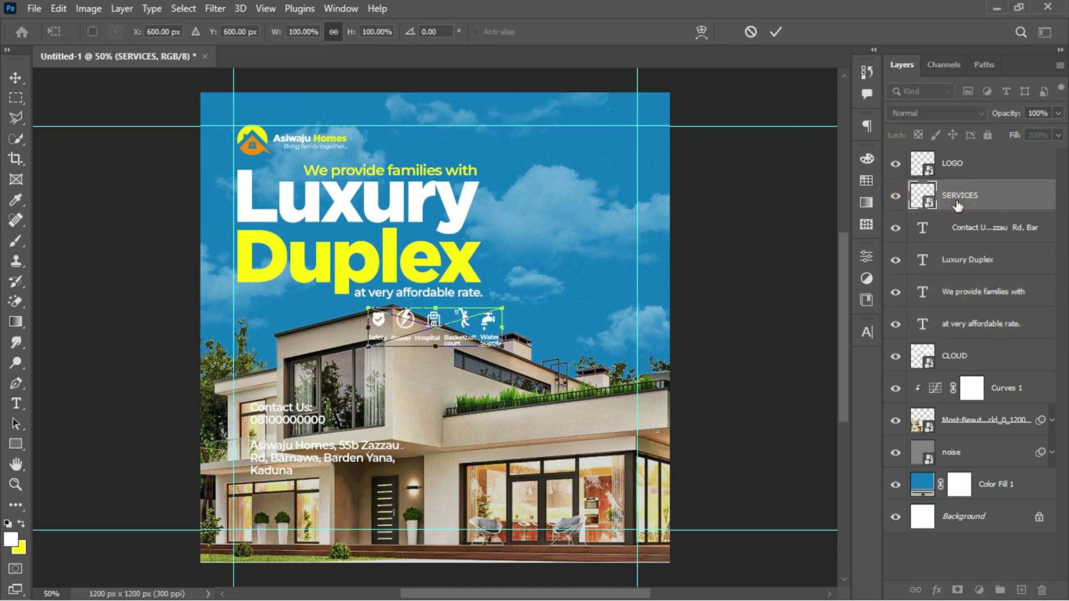
pyautogui.moveTo(443, 328); pyautogui.dragTo(579, 150)
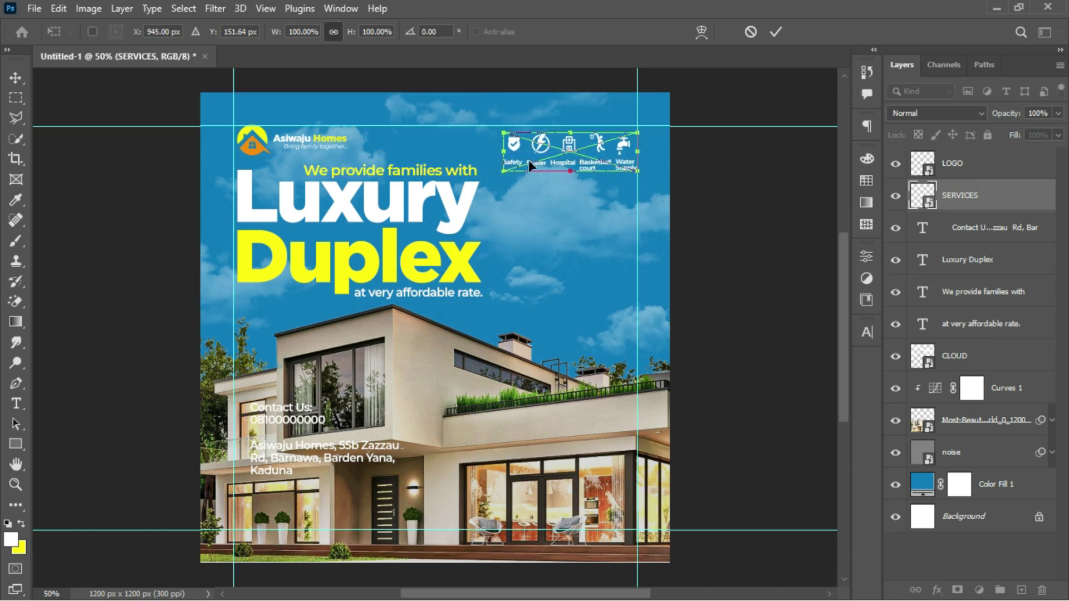
pyautogui.moveTo(502, 172); pyautogui.dragTo(515, 162)
pyautogui.press('Return')
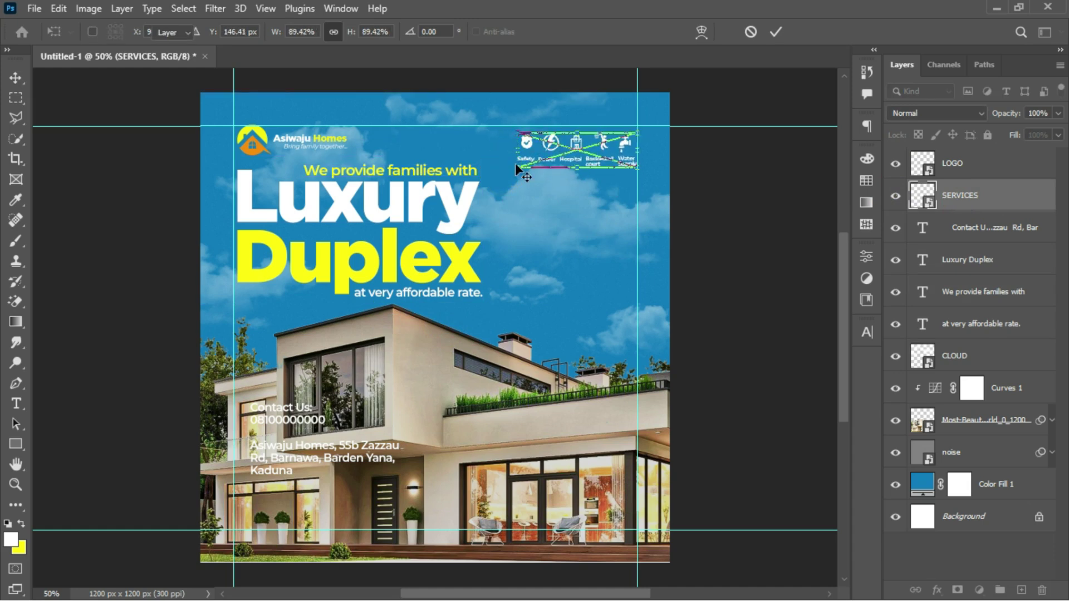
# Nudge the services icons up to the upper margin guide and check the layout with the guides temporarily hidden.
pyautogui.hotkey('shift', 'Up')
pyautogui.hotkey('shift', 'Up')
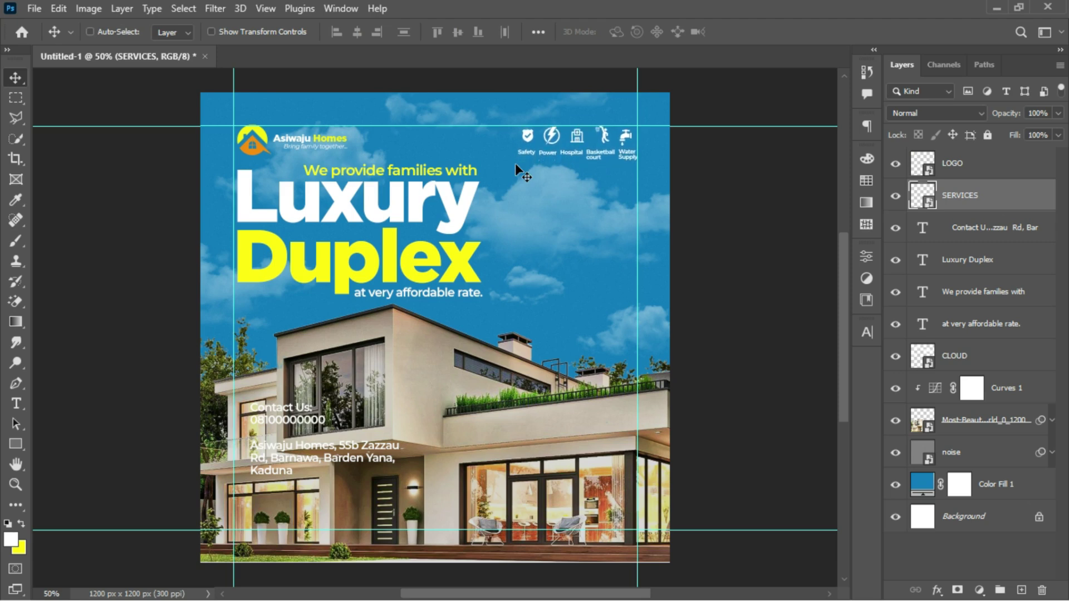
pyautogui.hotkey('ctrl', ';')
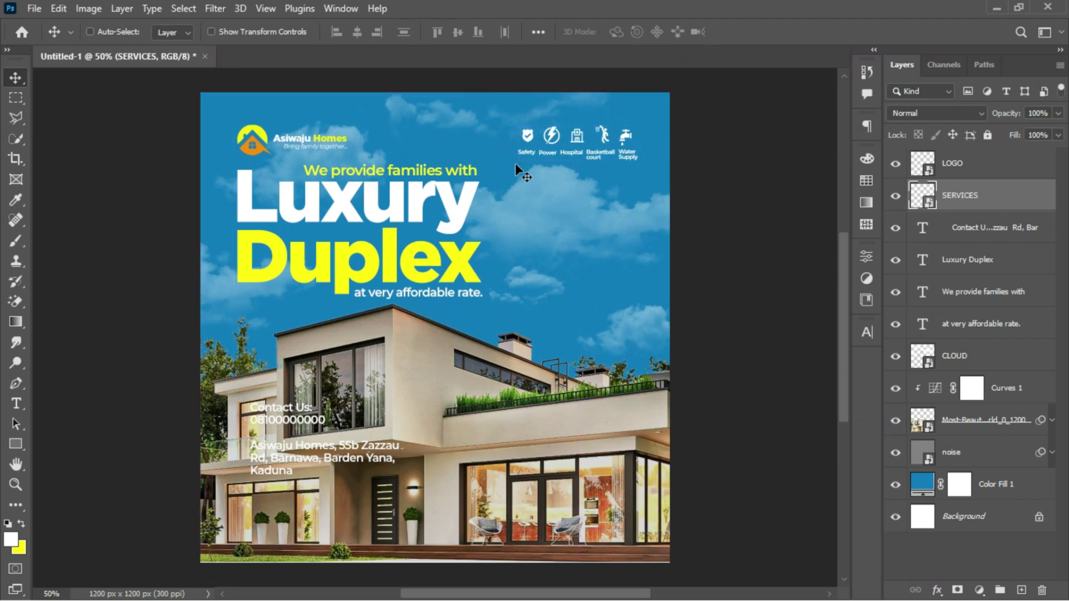
pyautogui.hotkey('ctrl', ';')
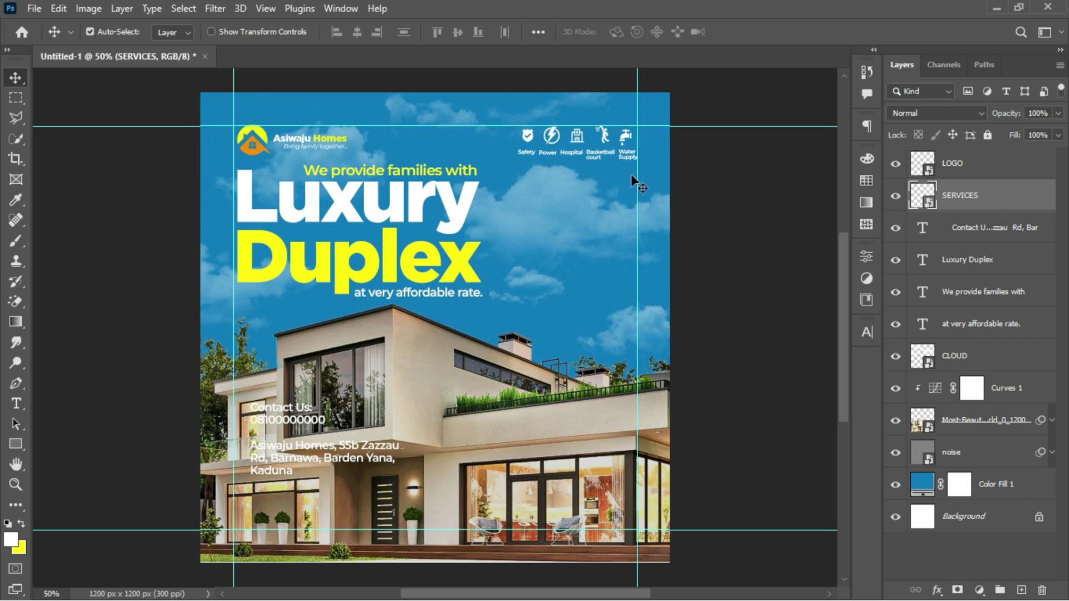
# Move the "Contact Us:" line with the phone number out of the address text block into its own text layer beside the headline.
pyautogui.press('t')
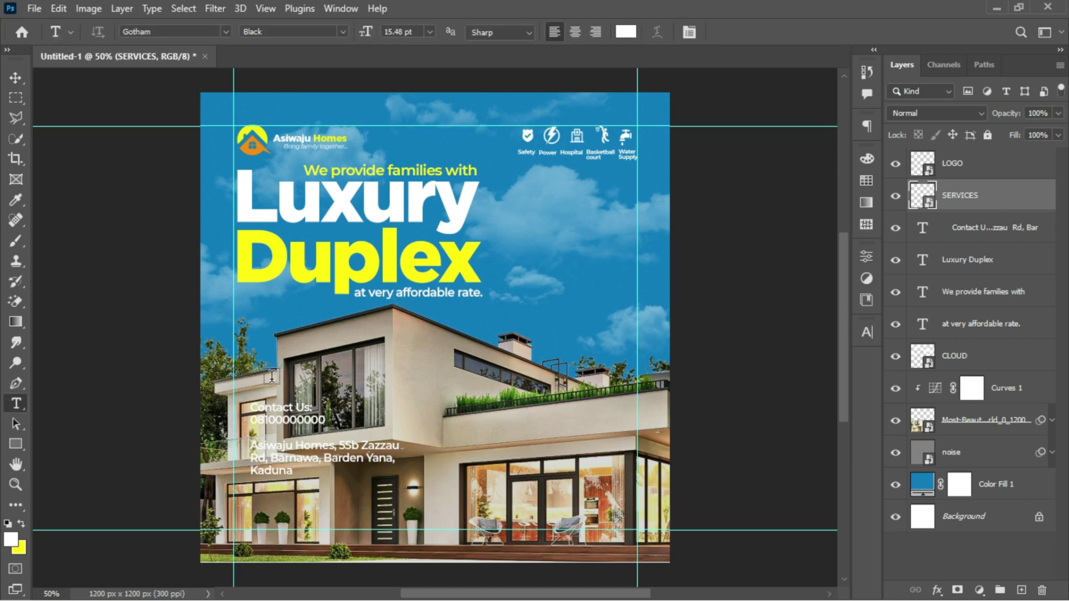
pyautogui.click(253, 407)
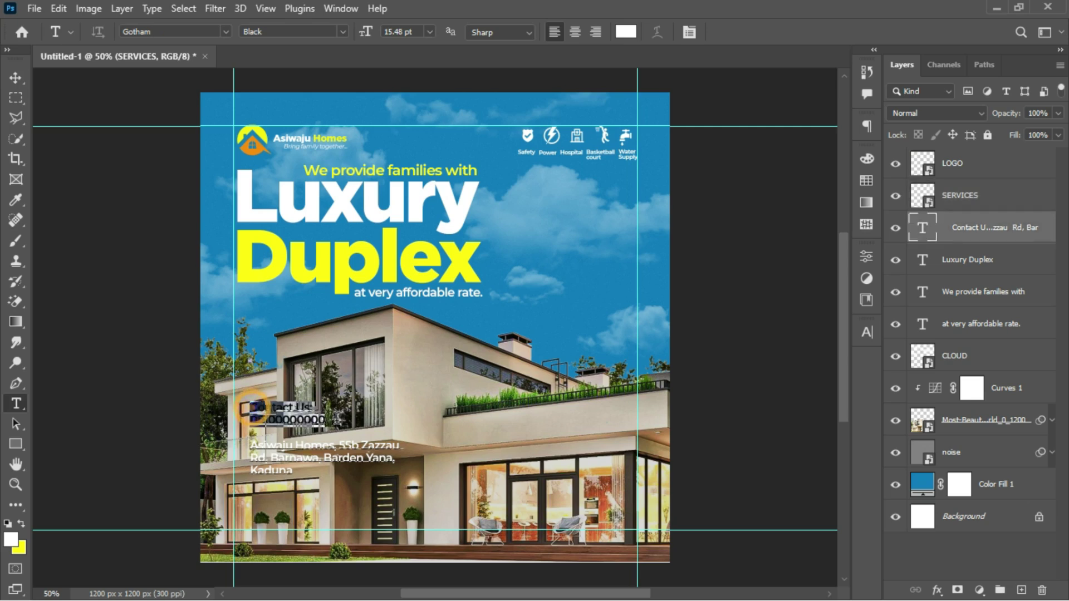
pyautogui.press('BackSpace')
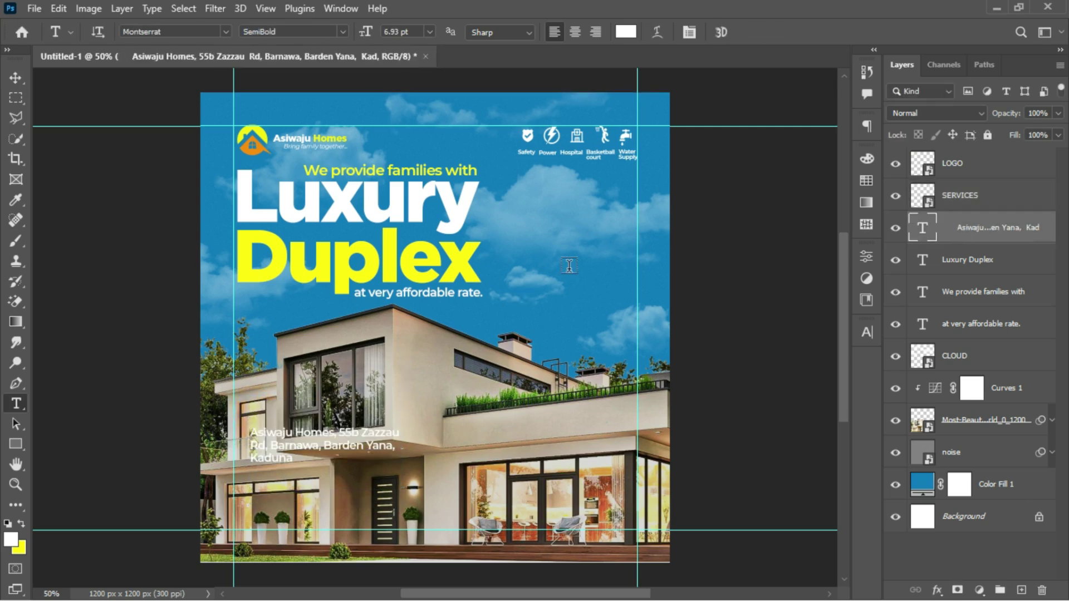
pyautogui.click(548, 253)
pyautogui.hotkey('ctrl', 'v')
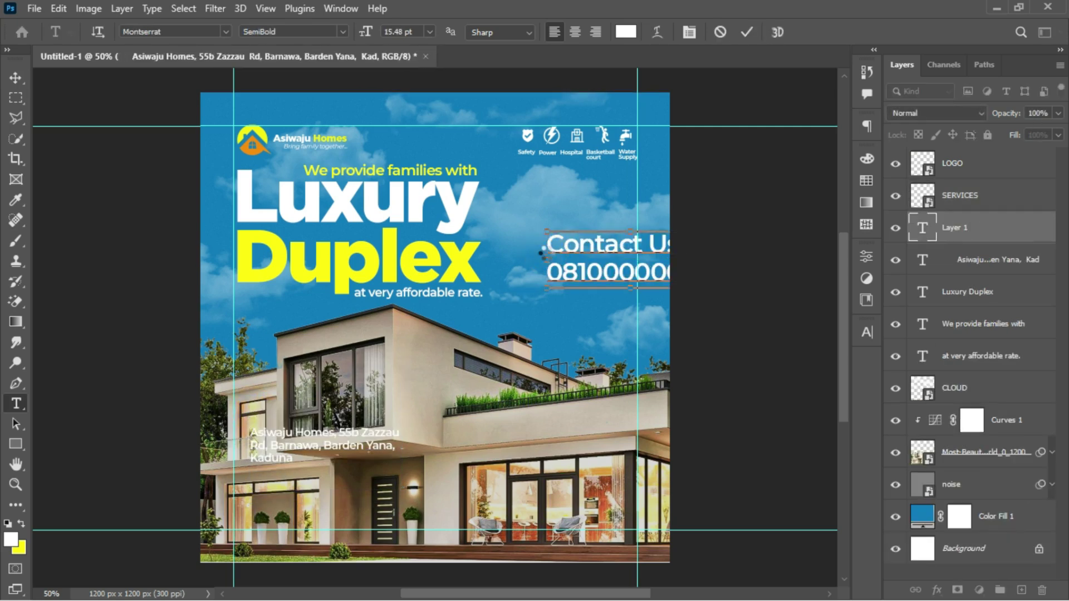
pyautogui.hotkey('ctrl', 'Return')
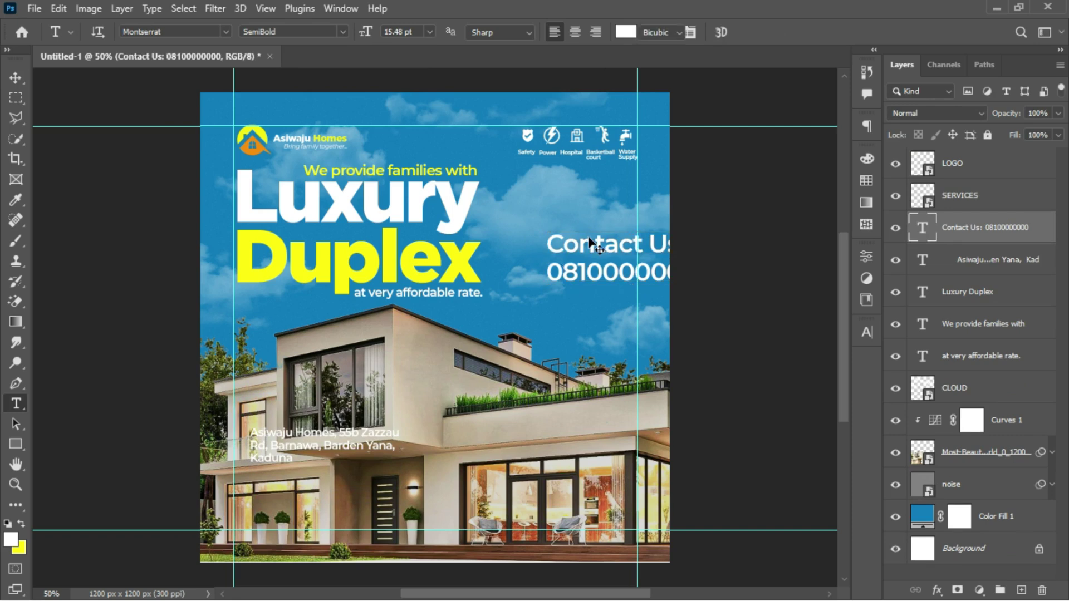
# Scale the contact text down to about 60% and fit it against the right margin guide beside the headline.
pyautogui.hotkey('ctrl', 't')
pyautogui.moveTo(719, 284); pyautogui.dragTo(638, 262)
pyautogui.moveTo(543, 229); pyautogui.dragTo(535, 225)
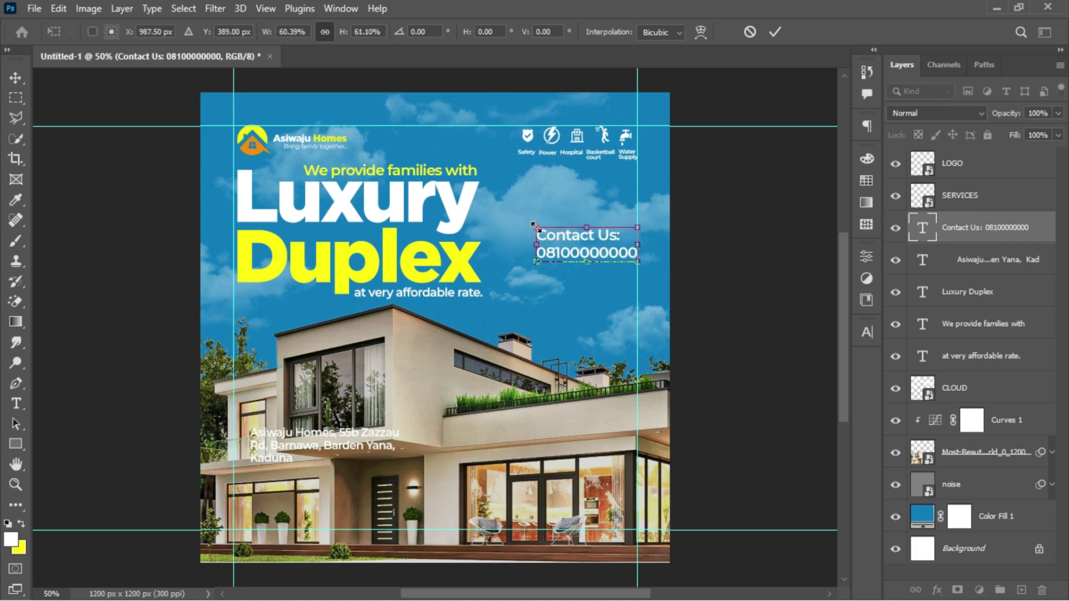
pyautogui.press('Return')
pyautogui.press('t')
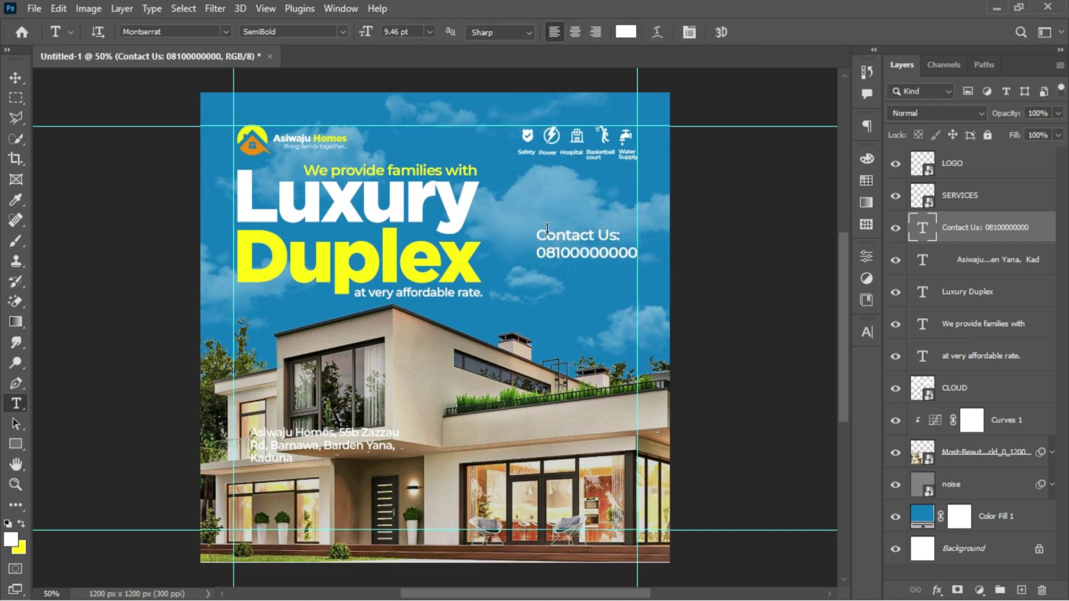
pyautogui.moveTo(538, 234); pyautogui.dragTo(620, 236)
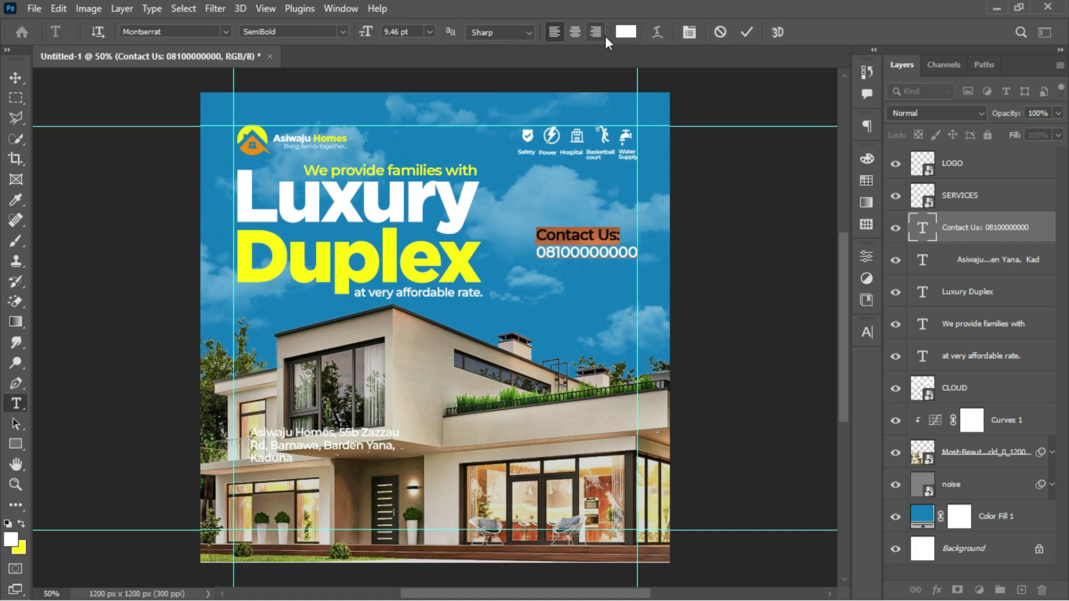
pyautogui.click(626, 32)
pyautogui.click(470, 259)
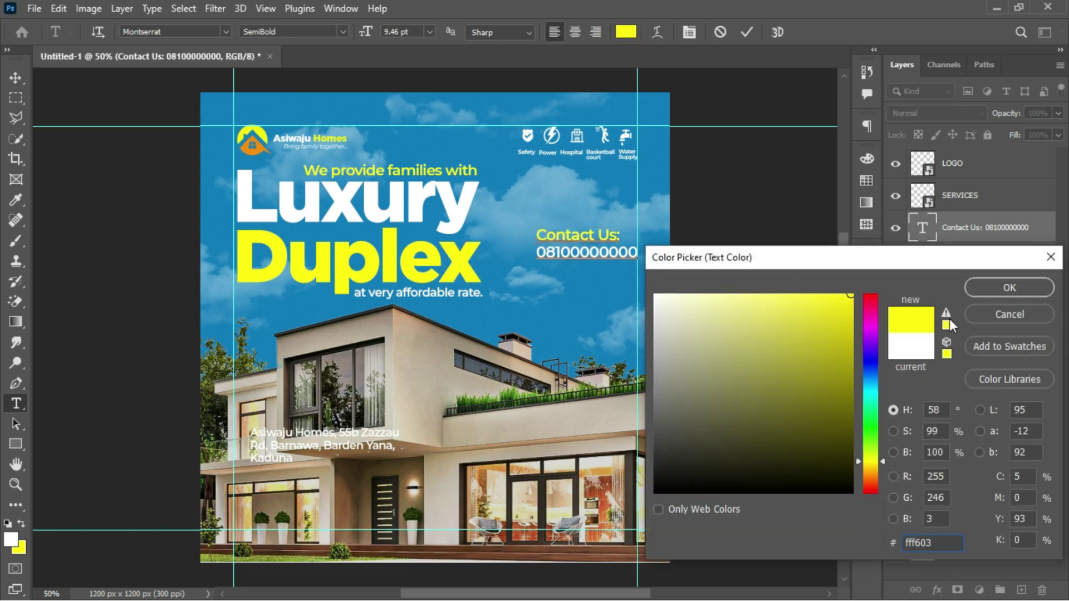
pyautogui.click(994, 314)
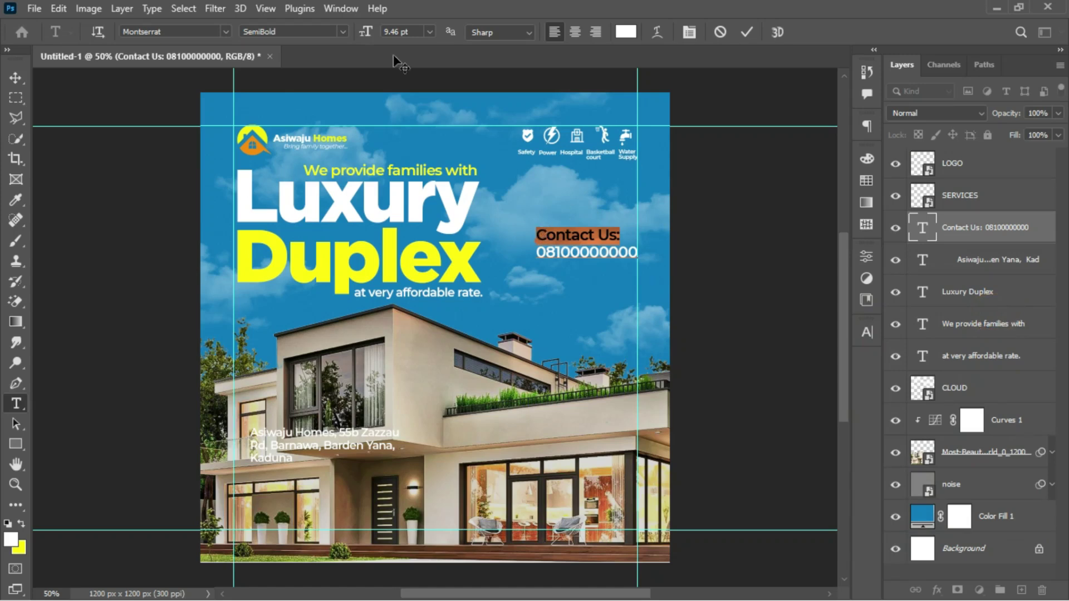
# Set the font weight of the "Contact Us:" line to Medium.
pyautogui.click(345, 32)
pyautogui.click(332, 123)
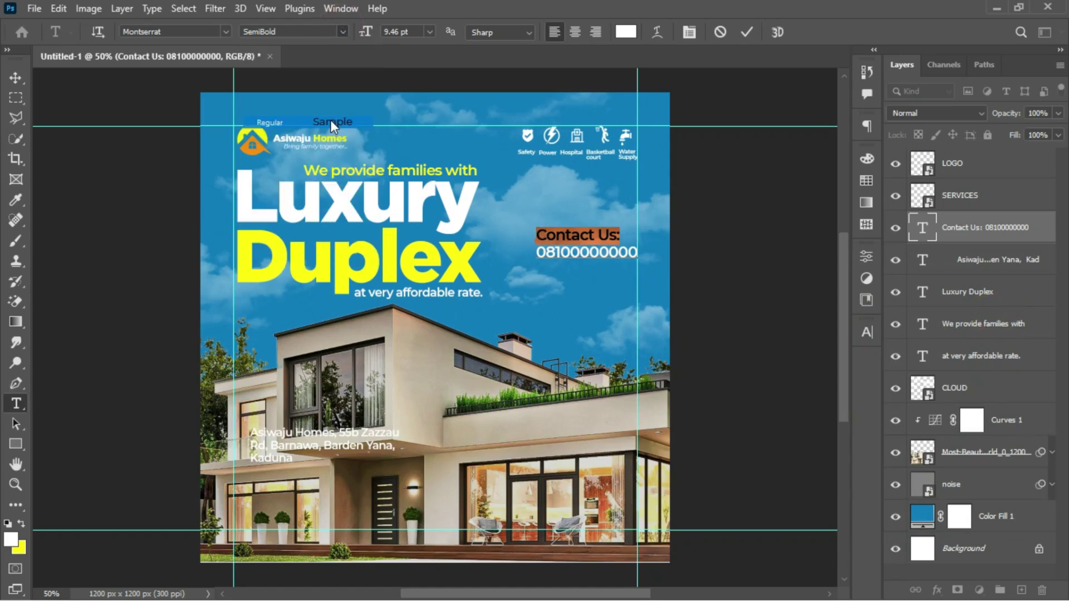
pyautogui.click(341, 32)
pyautogui.click(341, 32)
# Colour the phone number yellow (fff603), sampled from the word "Duplex" in the headline.
pyautogui.click(538, 250)
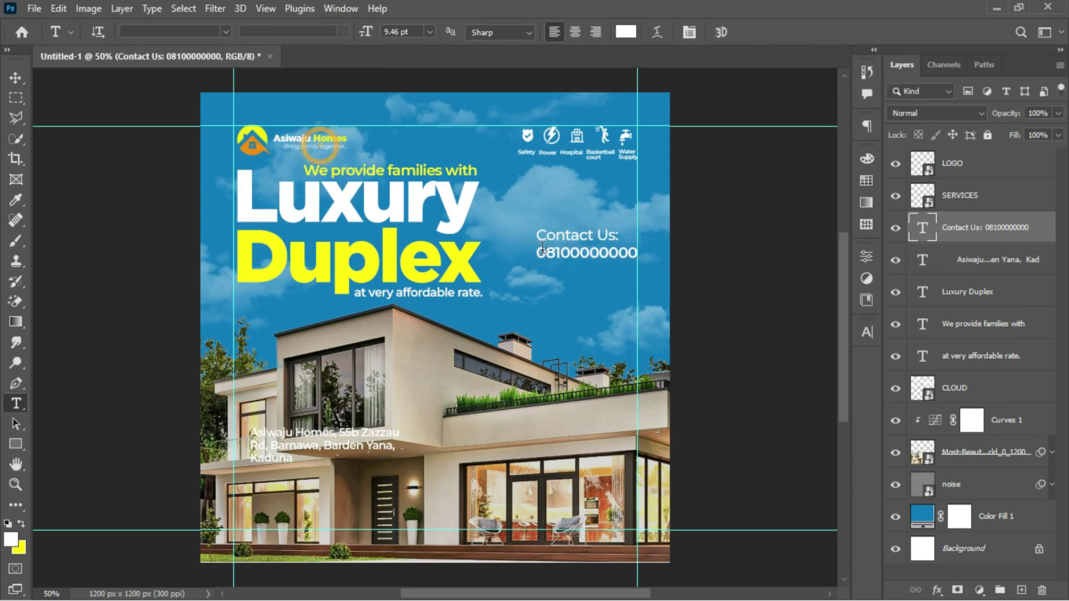
pyautogui.moveTo(538, 250); pyautogui.dragTo(639, 253)
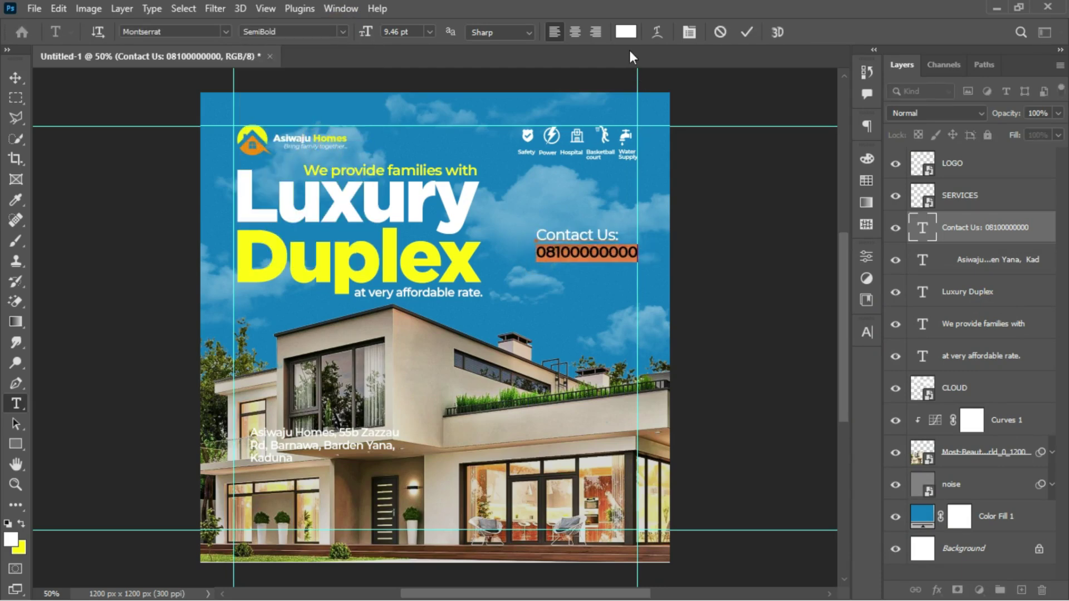
pyautogui.click(626, 33)
pyautogui.click(470, 262)
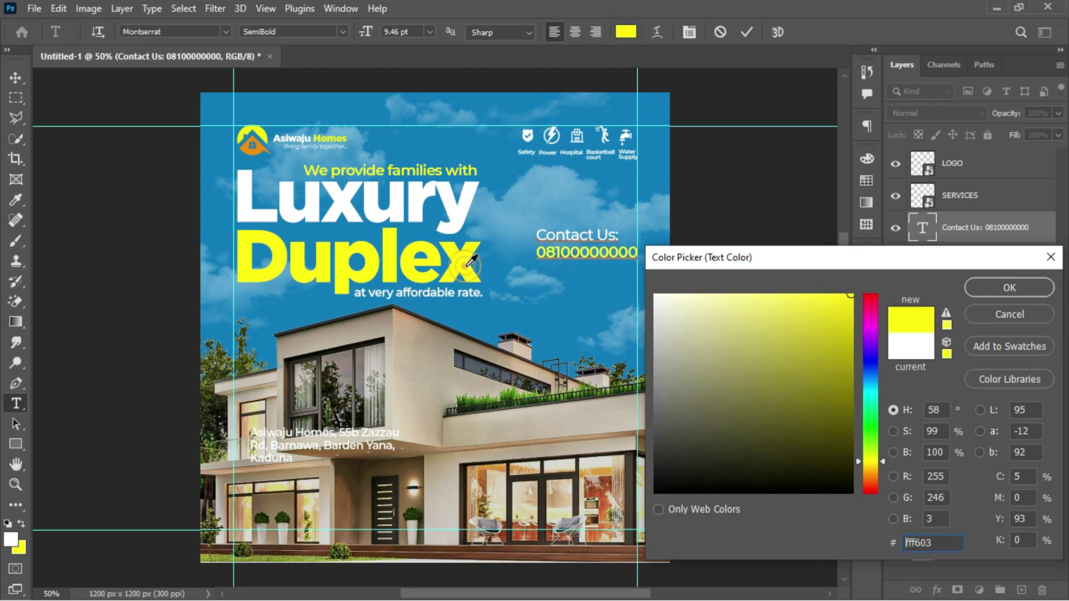
pyautogui.click(1000, 285)
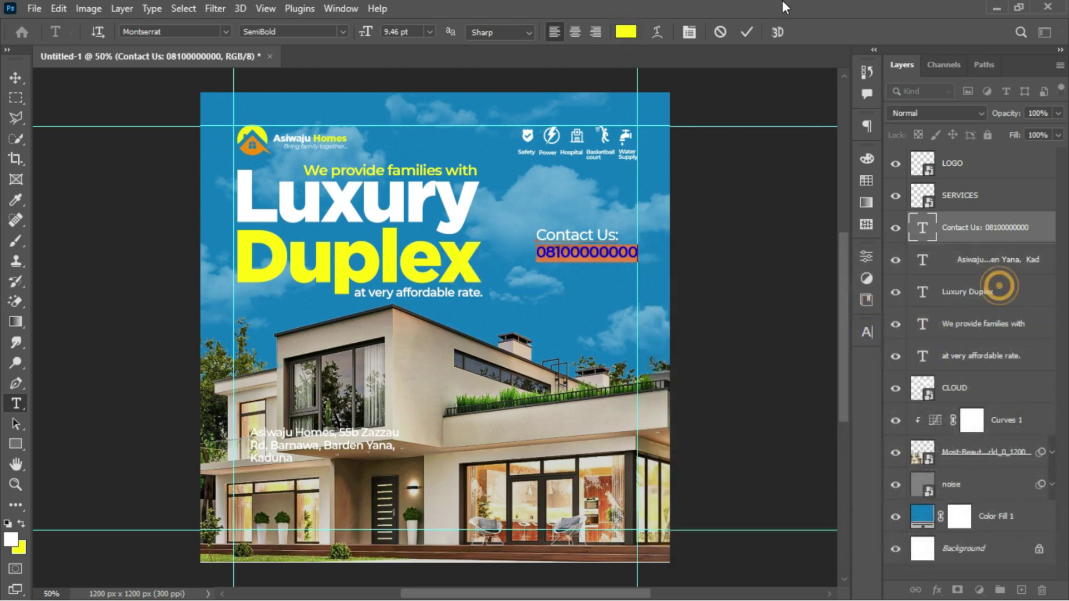
pyautogui.click(745, 32)
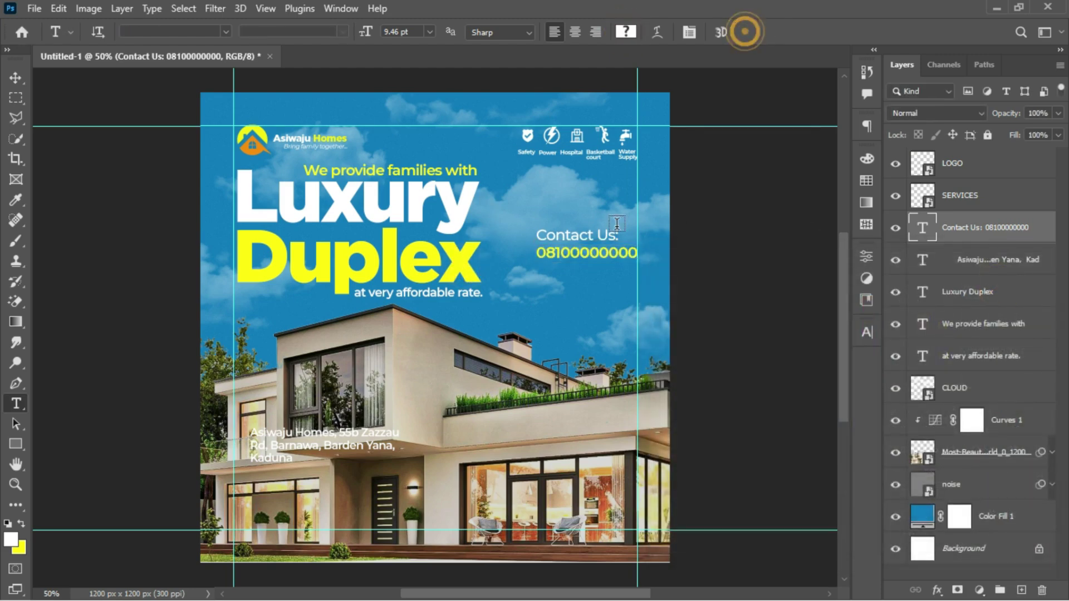
# Set the phone number to Bold and the "Contact Us:" line above it to Regular.
pyautogui.doubleClick(563, 251)
pyautogui.click(345, 33)
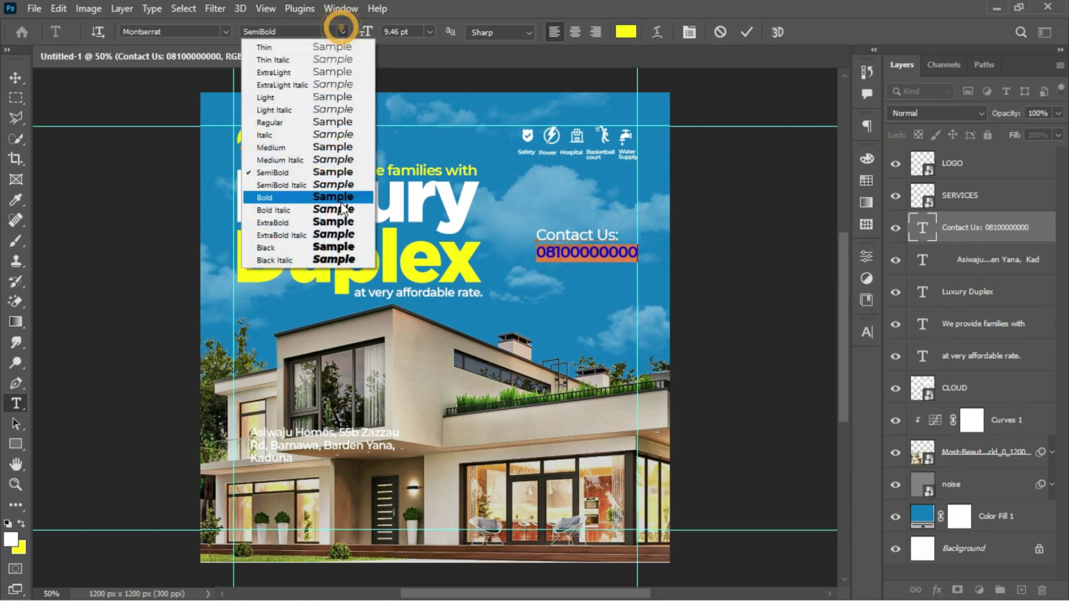
pyautogui.click(333, 200)
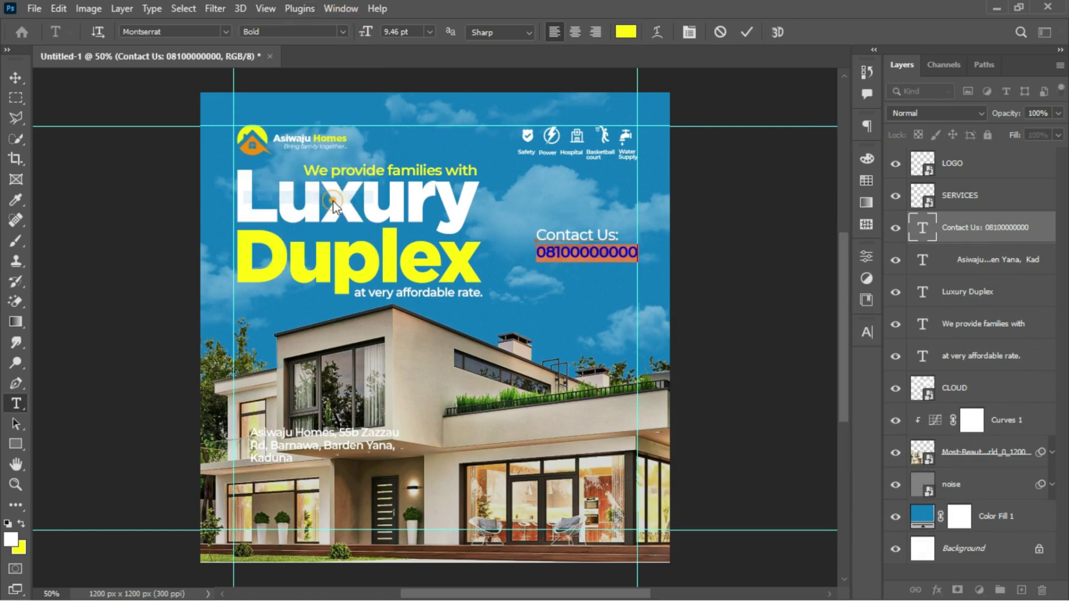
pyautogui.click(539, 231)
pyautogui.moveTo(539, 231); pyautogui.dragTo(619, 236)
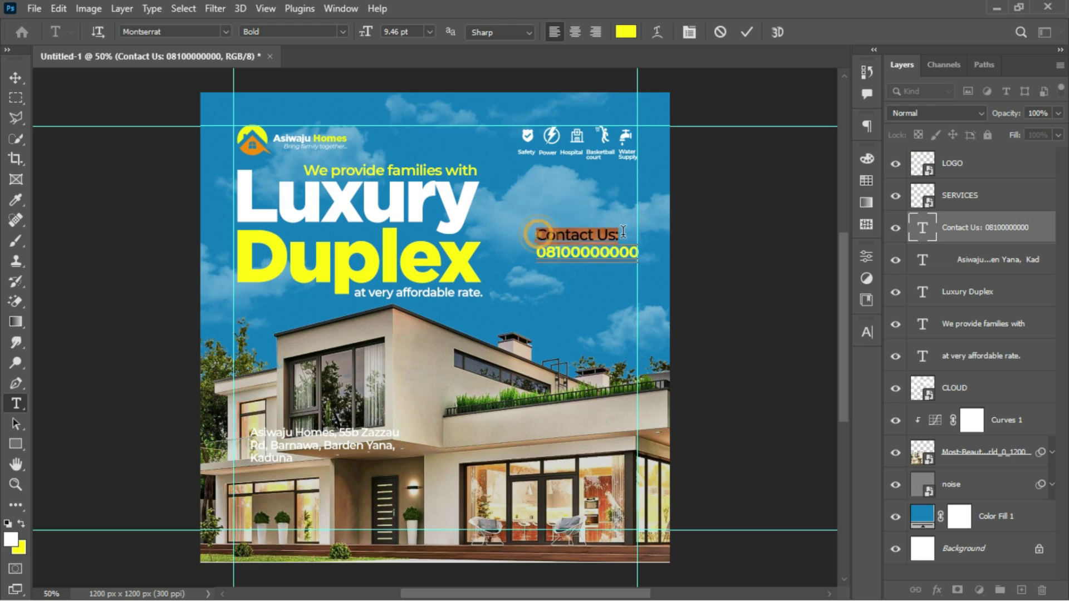
pyautogui.click(344, 32)
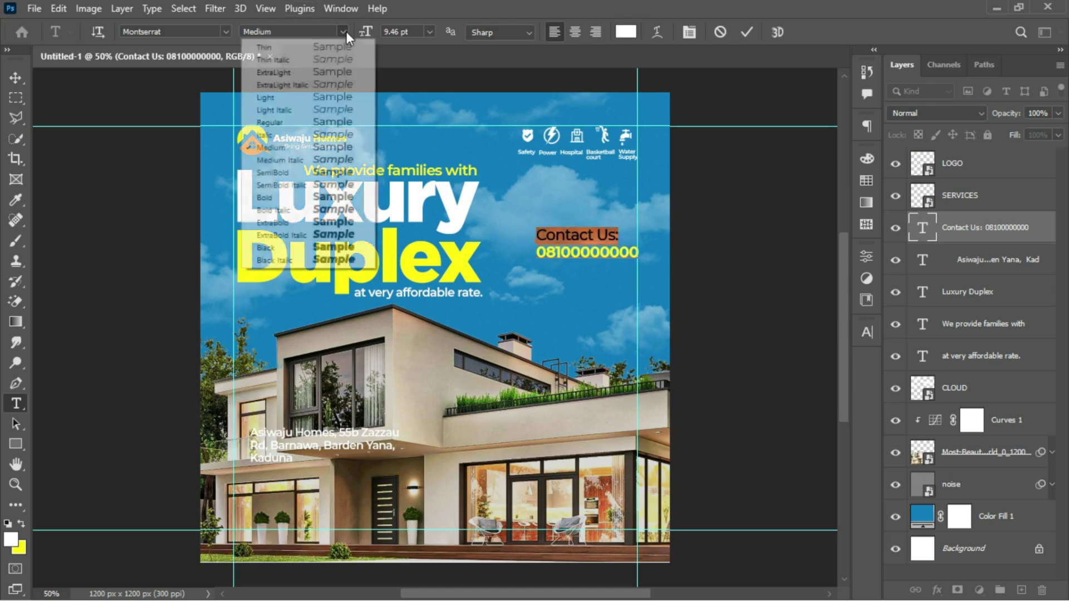
pyautogui.click(320, 121)
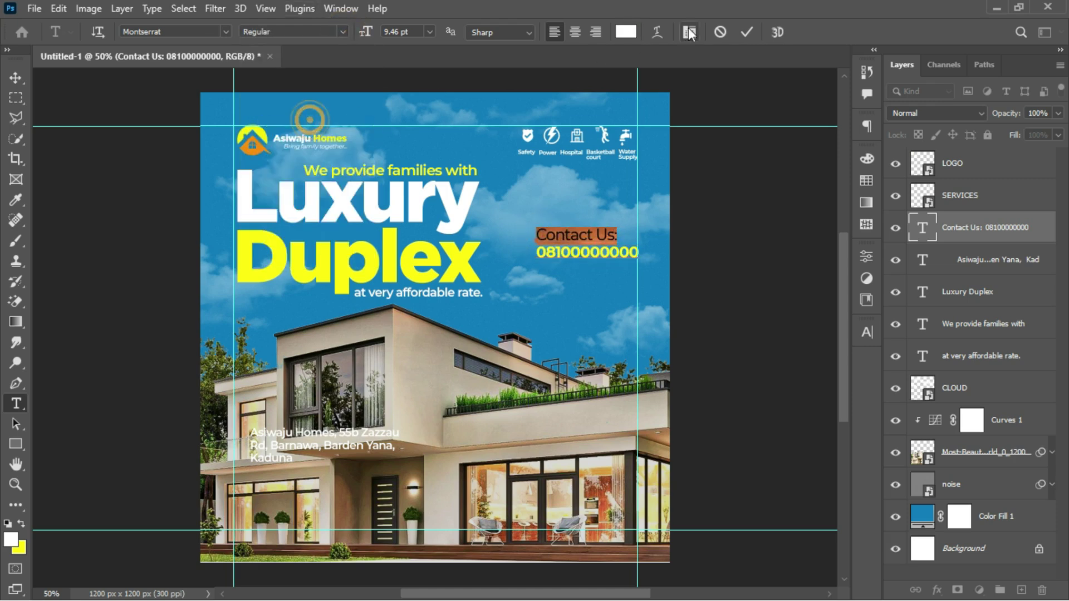
pyautogui.click(748, 34)
# Scale the contact text to about 98% and move it slightly up, just inside the right margin guide.
pyautogui.hotkey('ctrl', 't')
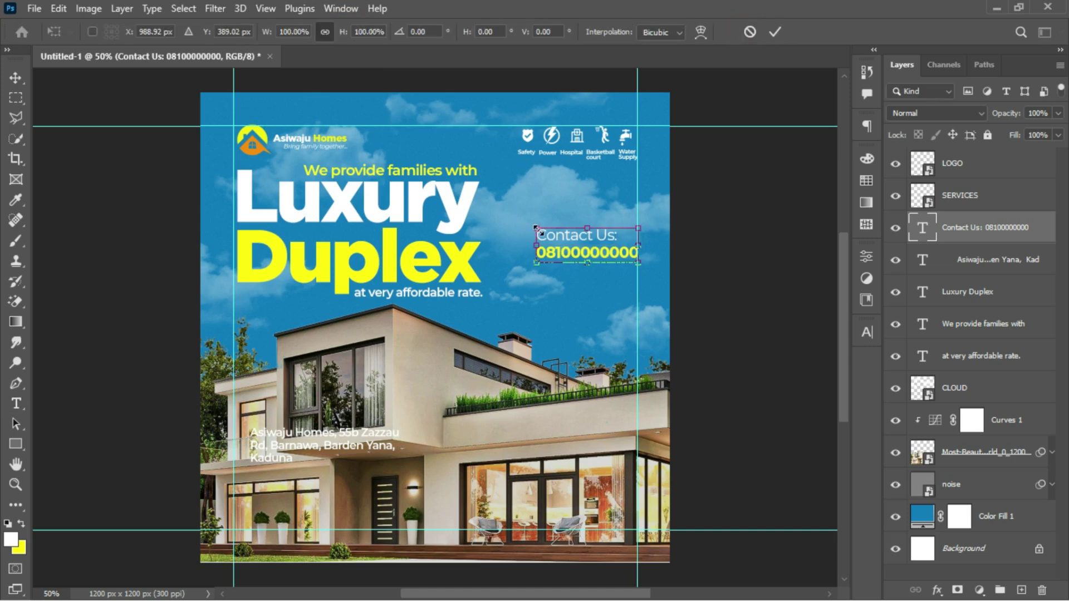
pyautogui.moveTo(537, 230); pyautogui.dragTo(640, 222)
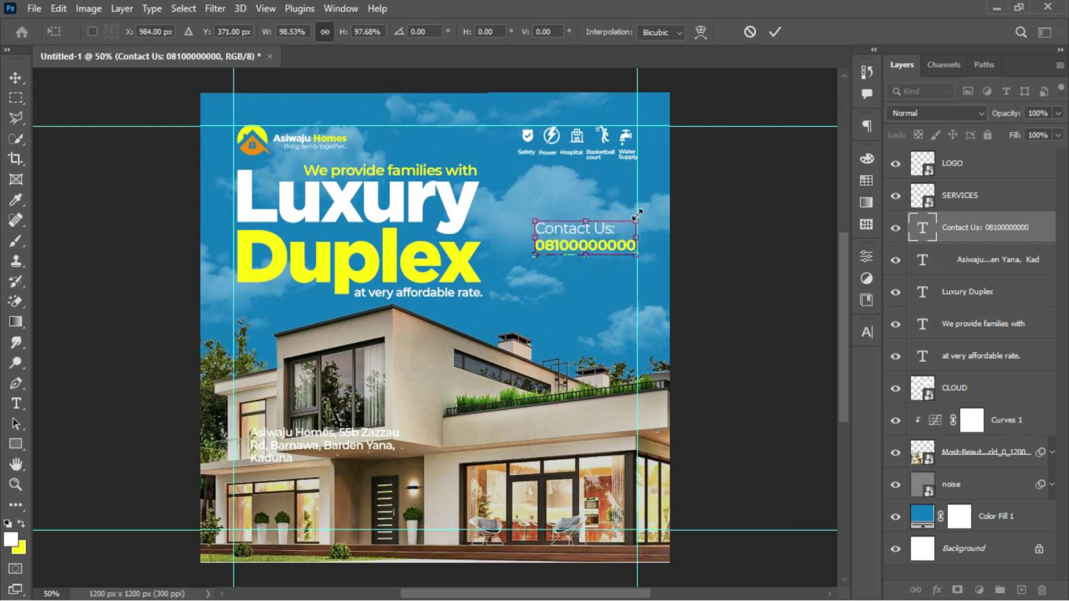
pyautogui.press('Return')
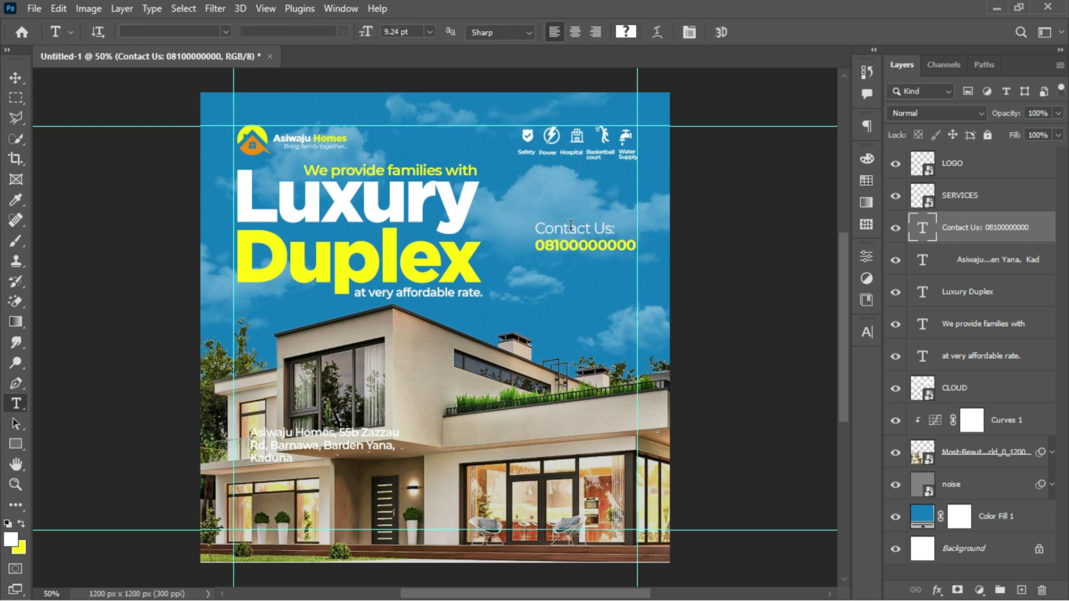
# Reduce the "Contact Us:" line to 6 pt and tighten the contact text's leading to 8 pt.
pyautogui.doubleClick(538, 225)
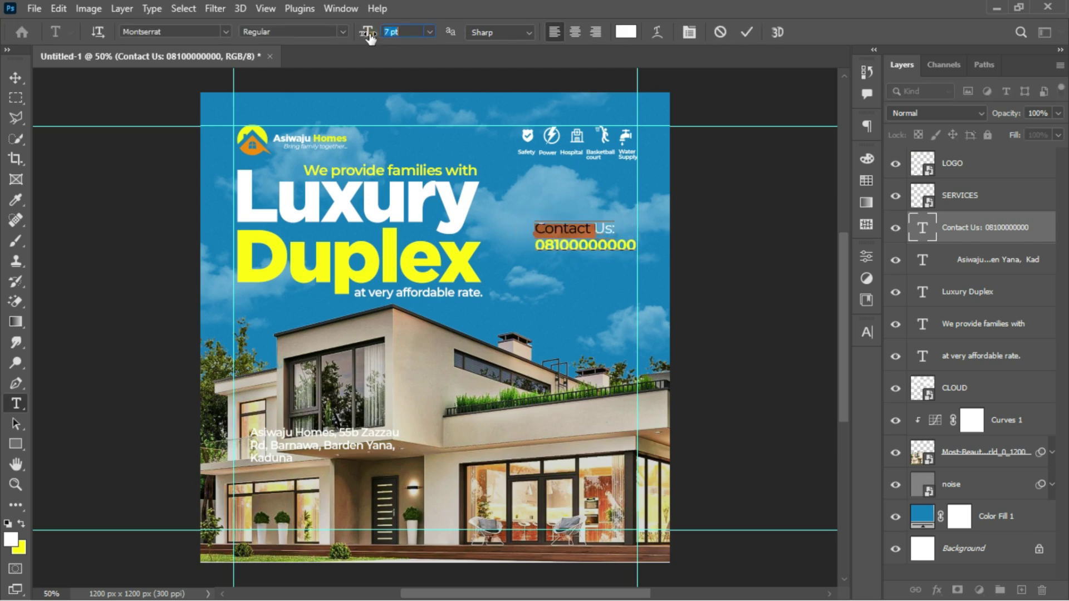
pyautogui.moveTo(370, 38); pyautogui.dragTo(362, 31)
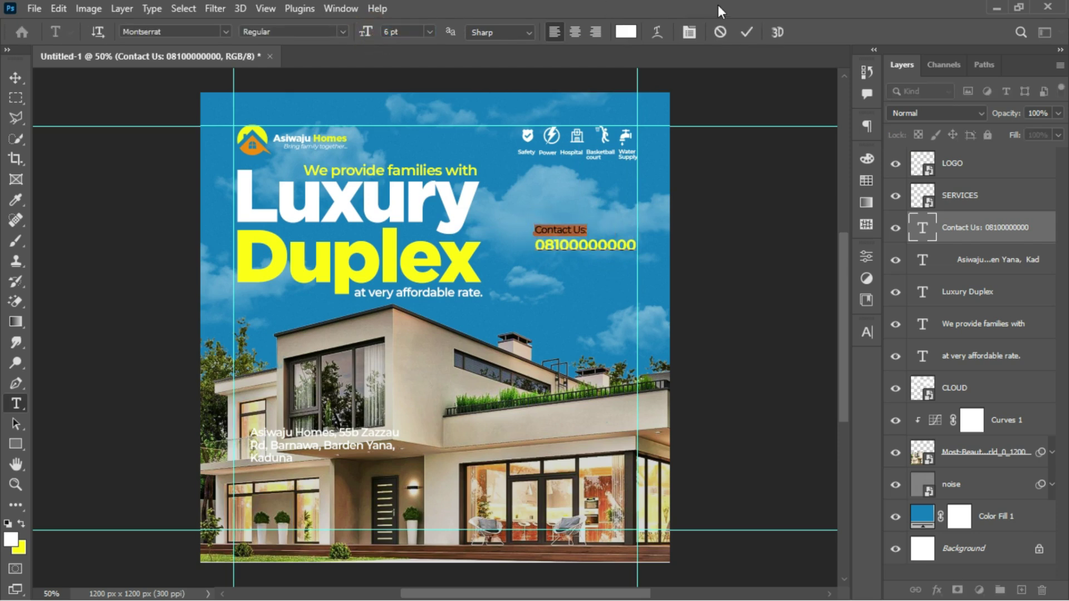
pyautogui.click(746, 32)
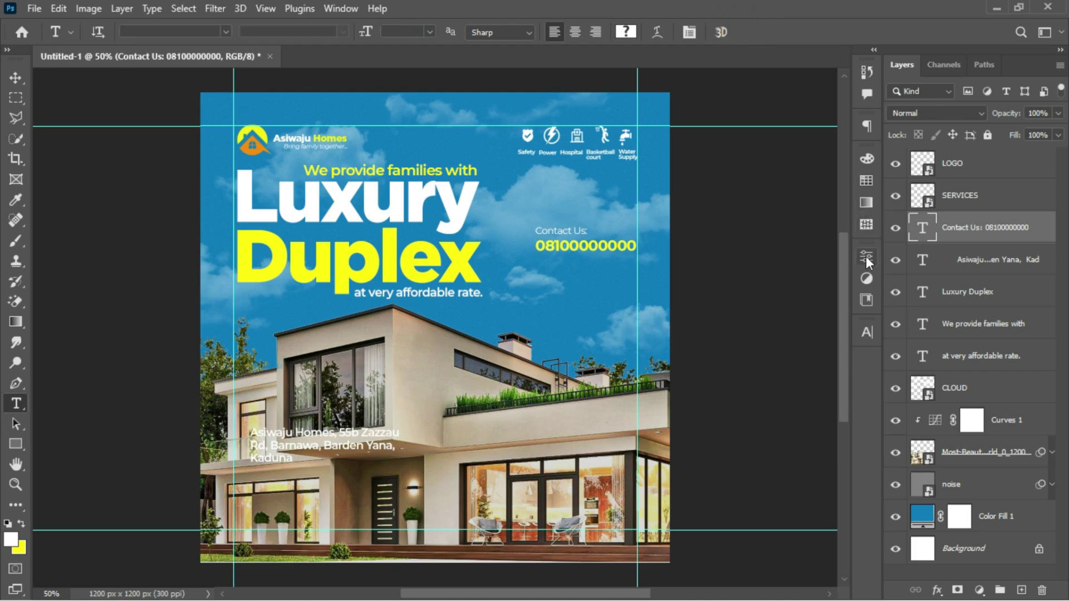
pyautogui.click(867, 329)
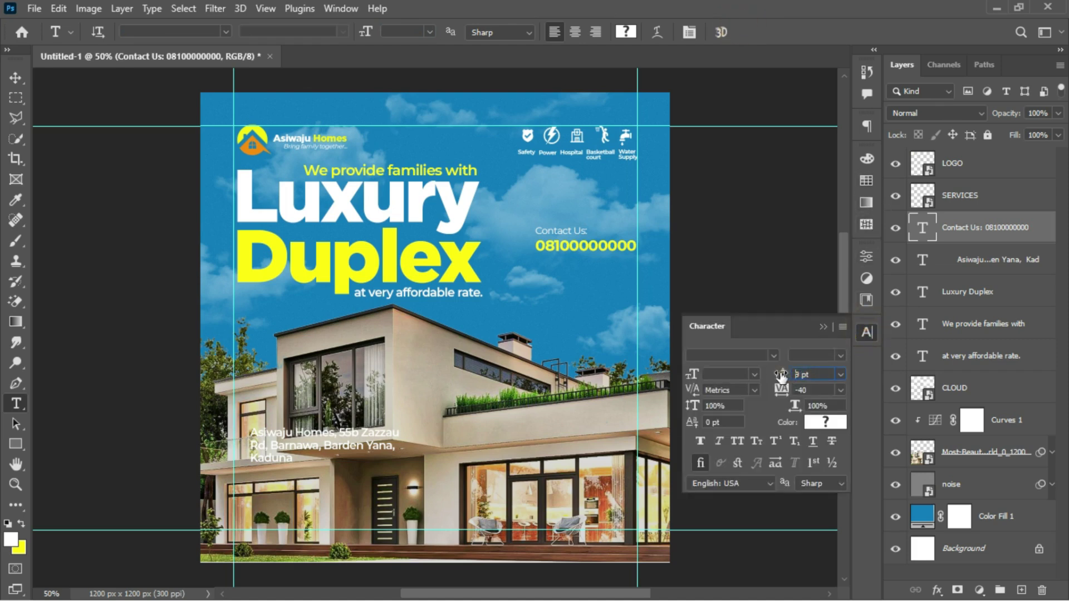
pyautogui.moveTo(781, 374); pyautogui.dragTo(780, 374)
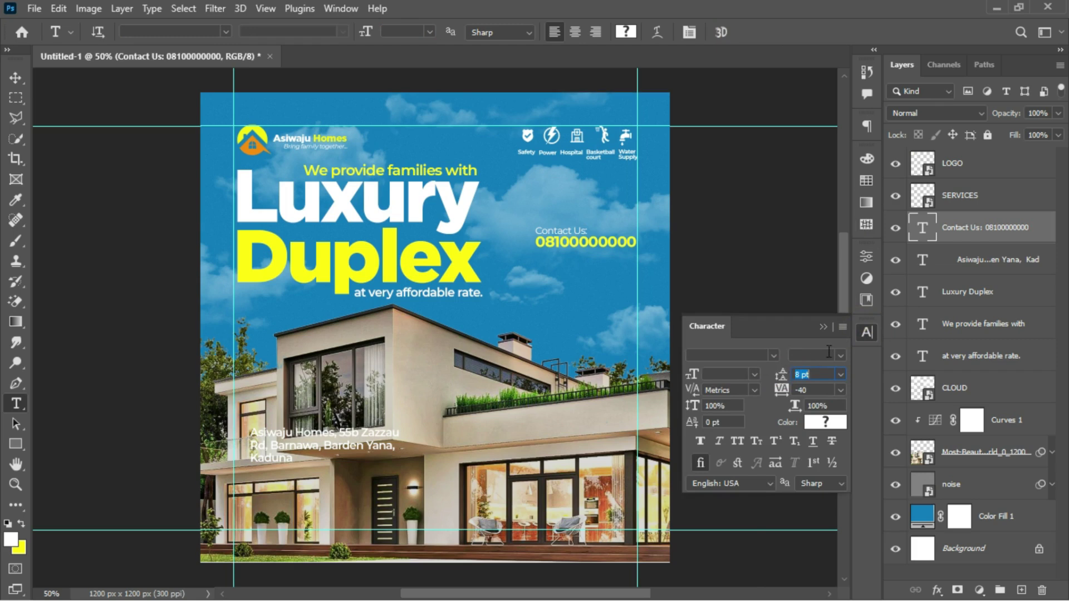
pyautogui.click(823, 327)
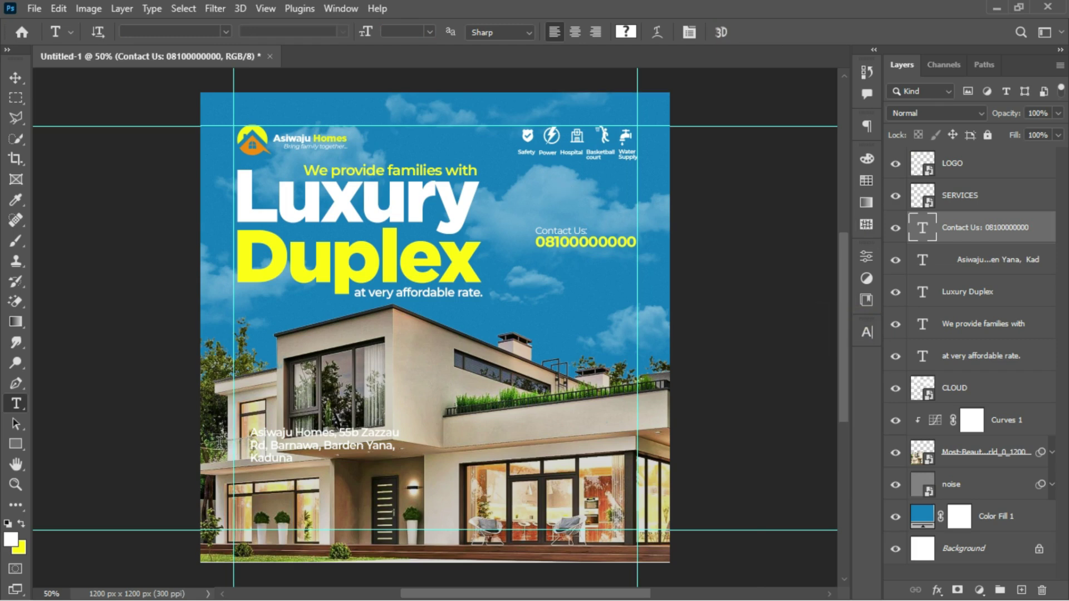
# Cut the address text from the block over the house and paste it into a new text layer below the phone number.
pyautogui.click(252, 432)
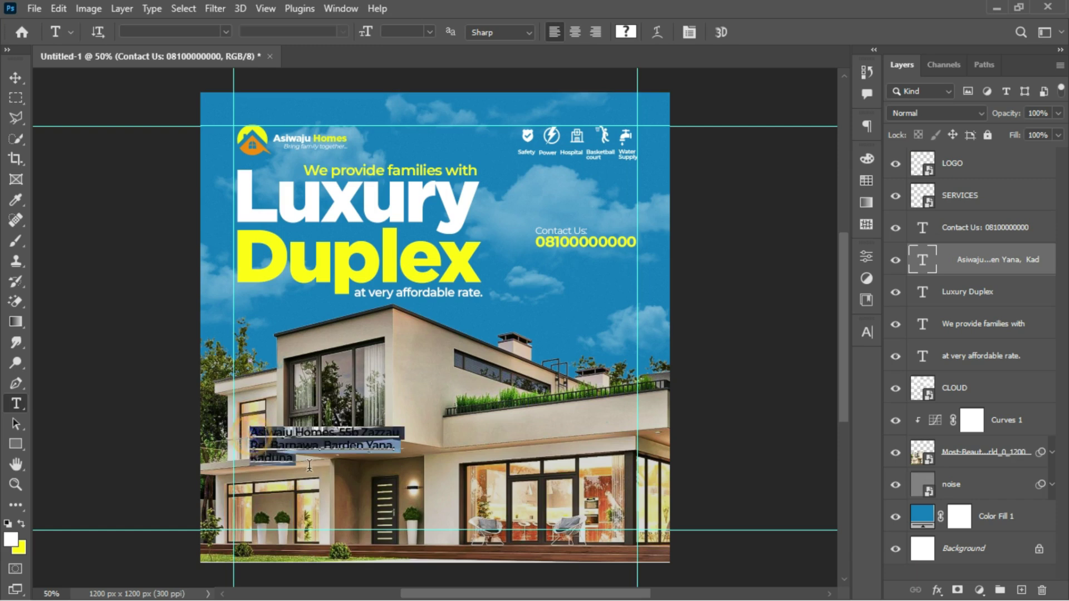
pyautogui.hotkey('ctrl', 'Return')
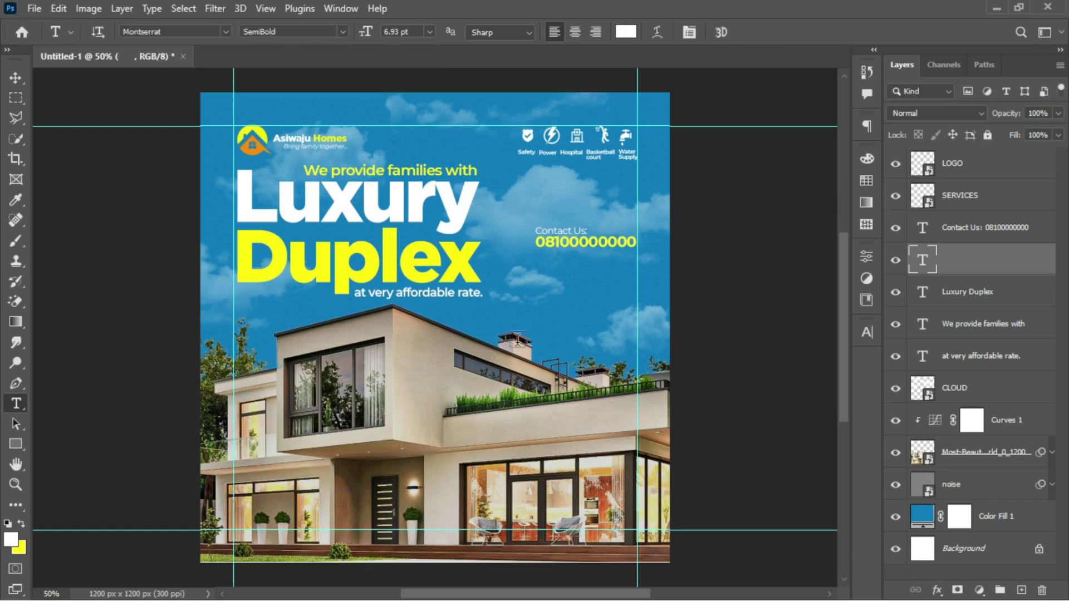
pyautogui.click(545, 278)
pyautogui.hotkey('ctrl', 'v')
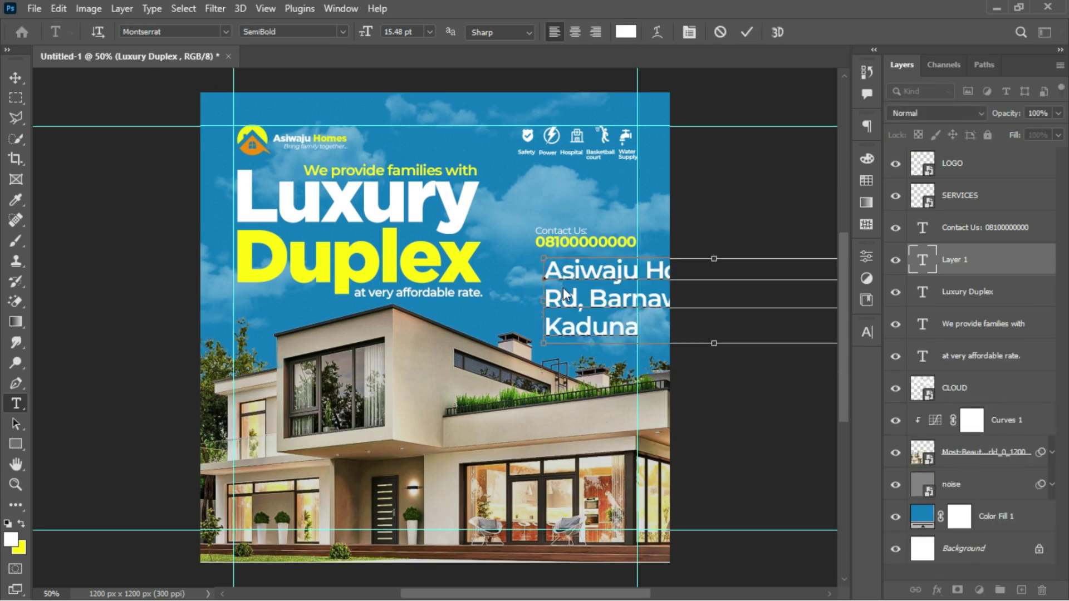
pyautogui.hotkey('ctrl', 'Return')
# Scale the address text to about 32% and align it to the right margin guide below the phone number.
pyautogui.hotkey('ctrl', 't')
pyautogui.moveTo(713, 258); pyautogui.dragTo(594, 277)
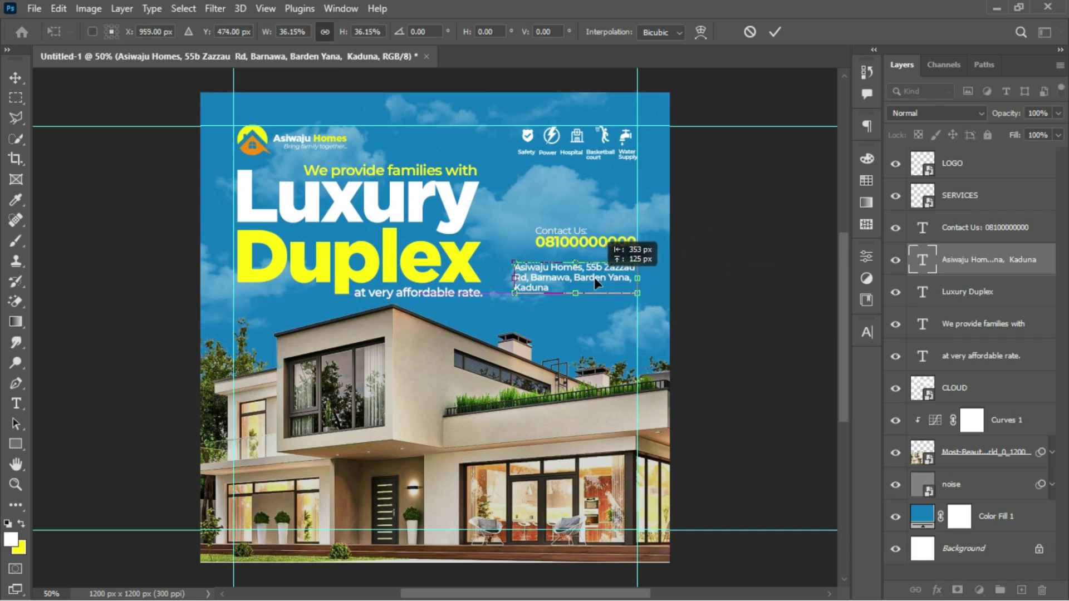
pyautogui.moveTo(513, 293); pyautogui.dragTo(531, 290)
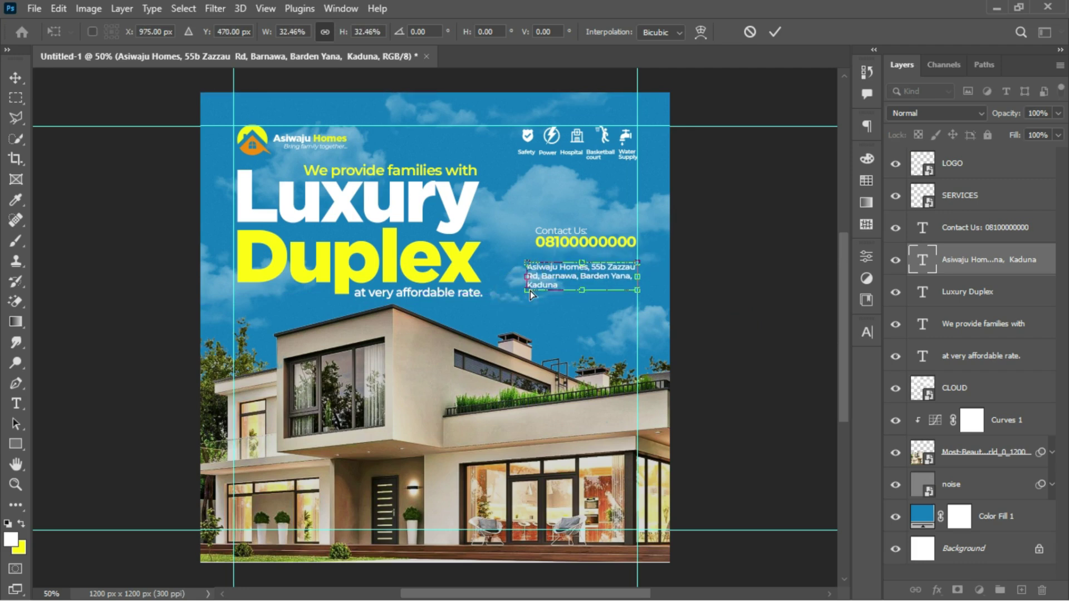
# Set the address that follows the company name to Regular weight.
pyautogui.press('t')
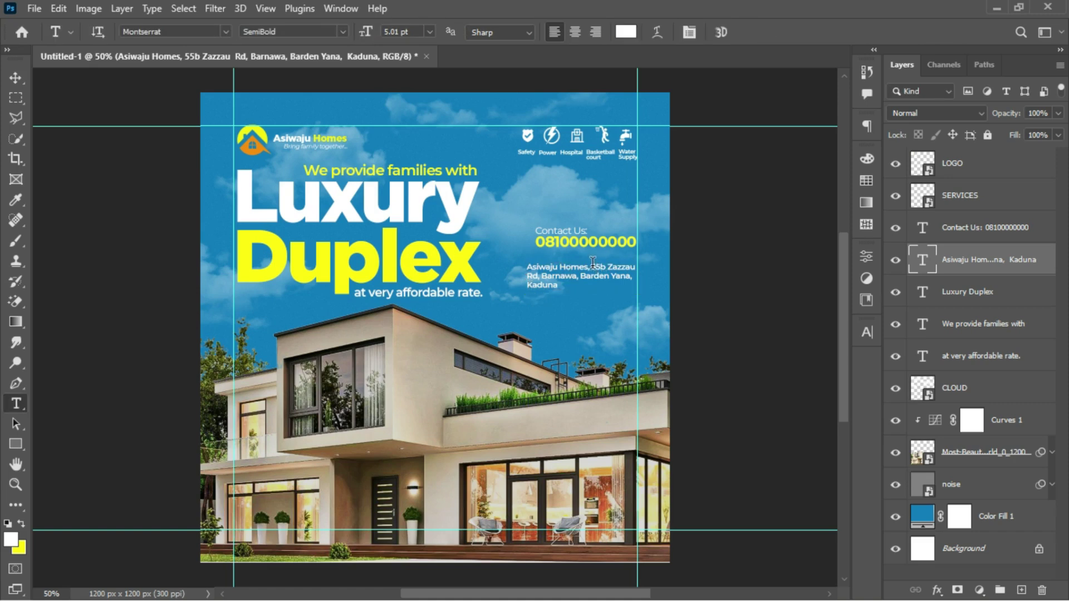
pyautogui.moveTo(591, 263); pyautogui.dragTo(558, 285)
pyautogui.click(347, 31)
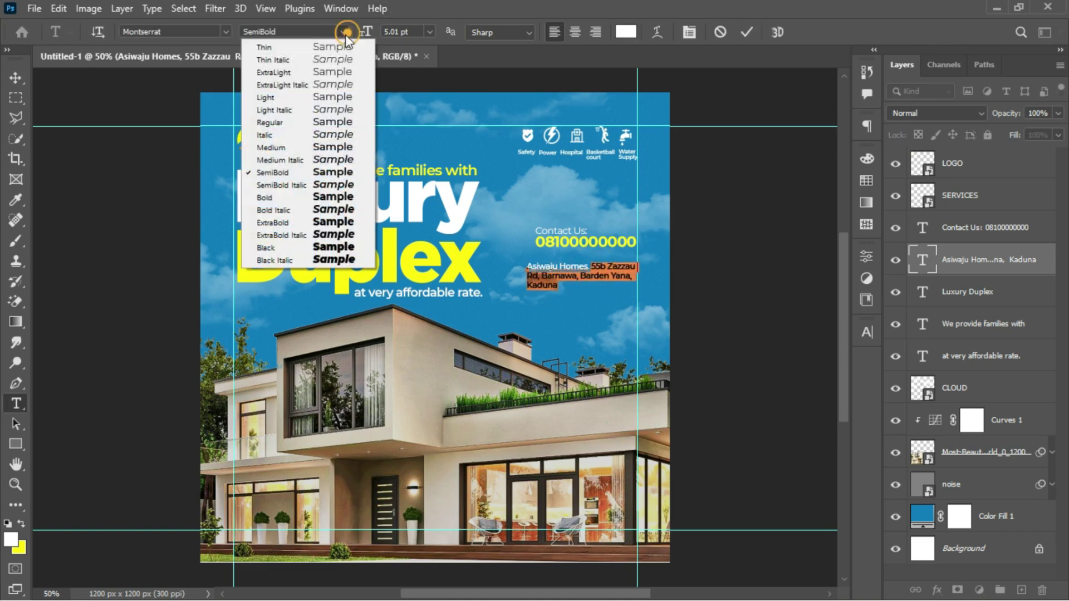
pyautogui.click(323, 124)
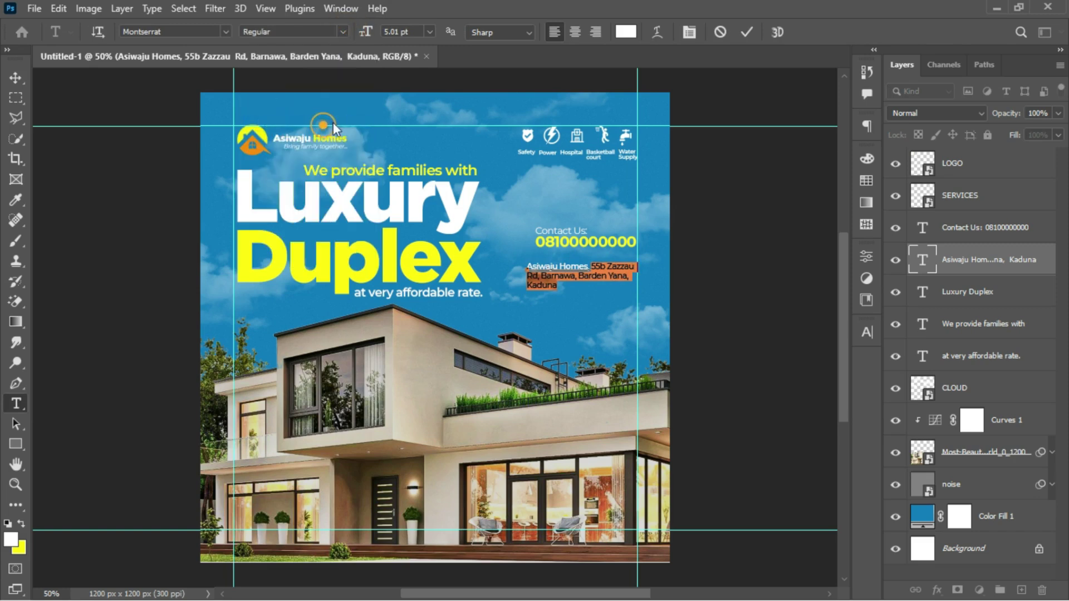
pyautogui.click(747, 32)
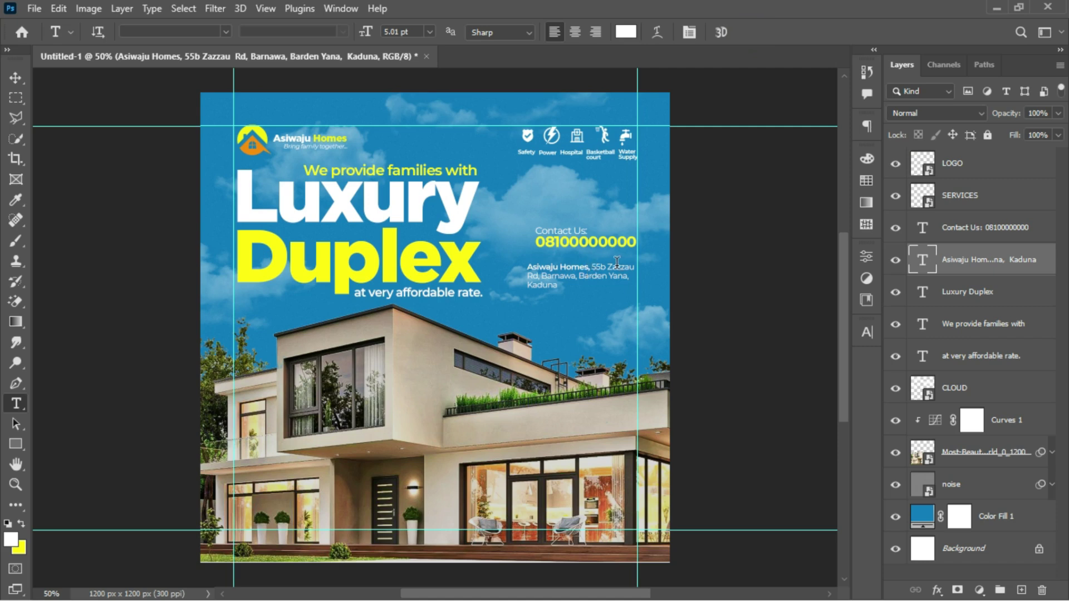
# Set the company name "Asiwaju Homes," at the start of the address text to Bold weight.
pyautogui.moveTo(589, 267); pyautogui.dragTo(494, 267)
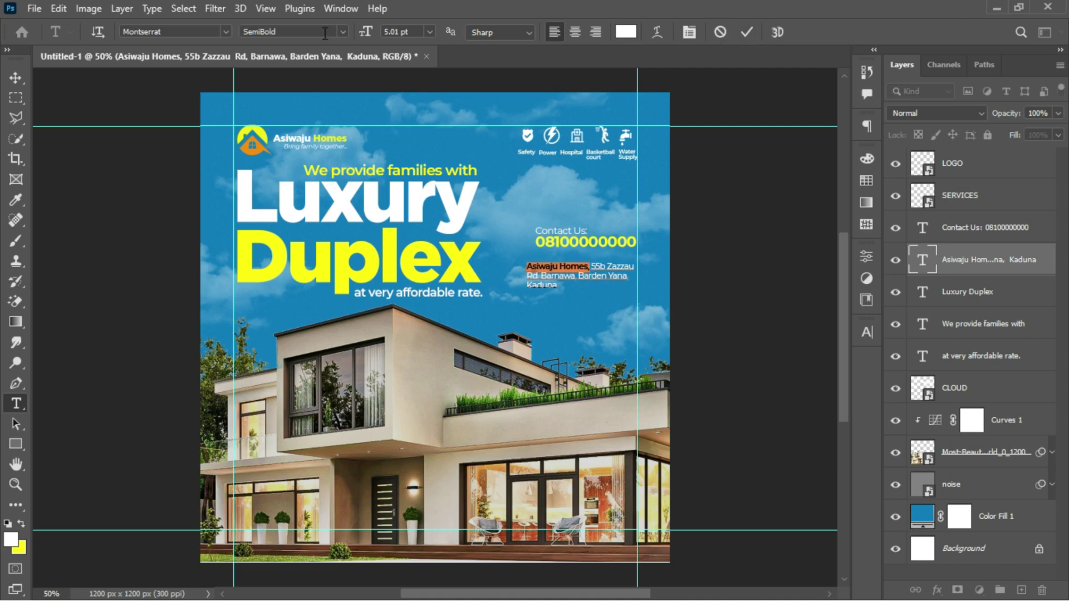
pyautogui.click(342, 31)
pyautogui.click(329, 199)
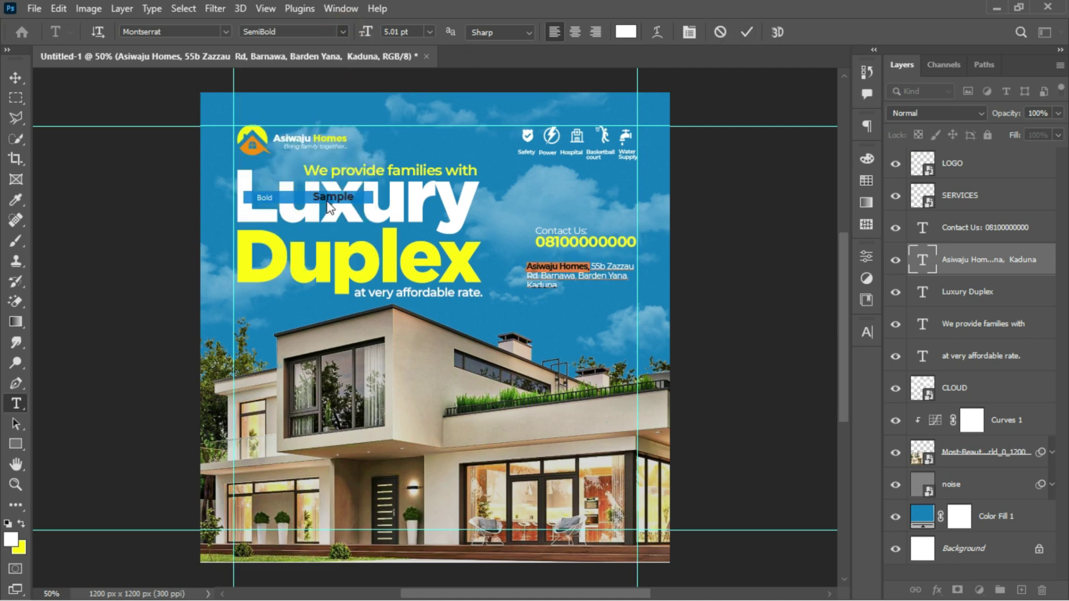
pyautogui.click(747, 31)
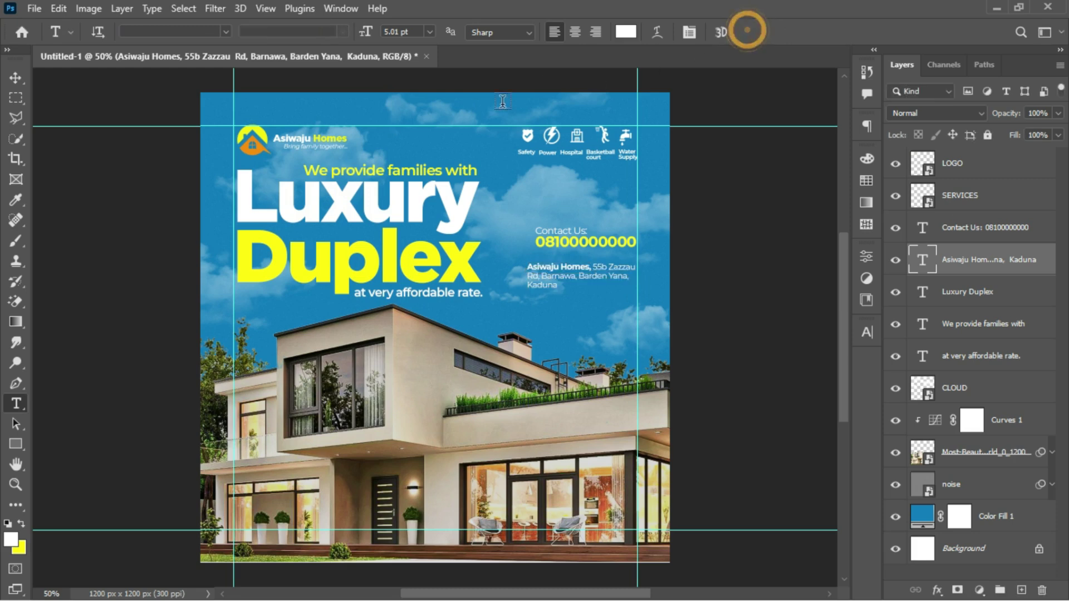
# Nudge the address text slightly to the right so its edge meets the right margin guide.
pyautogui.click(16, 77)
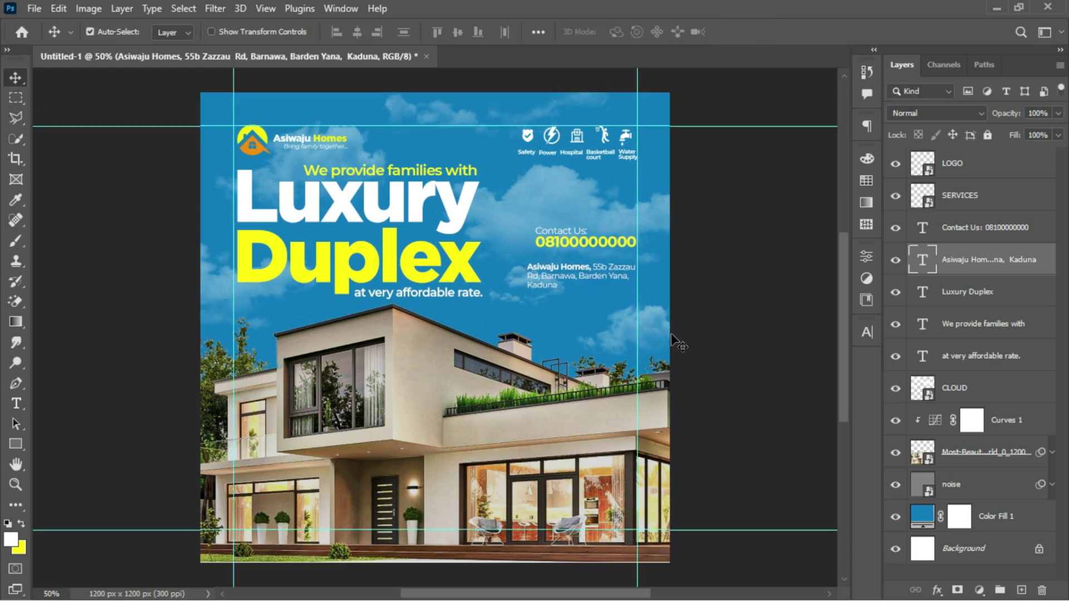
pyautogui.press('Right')
pyautogui.press('Right')
pyautogui.press('Right')
pyautogui.press('Right')
pyautogui.press('Right')
pyautogui.press('Right')
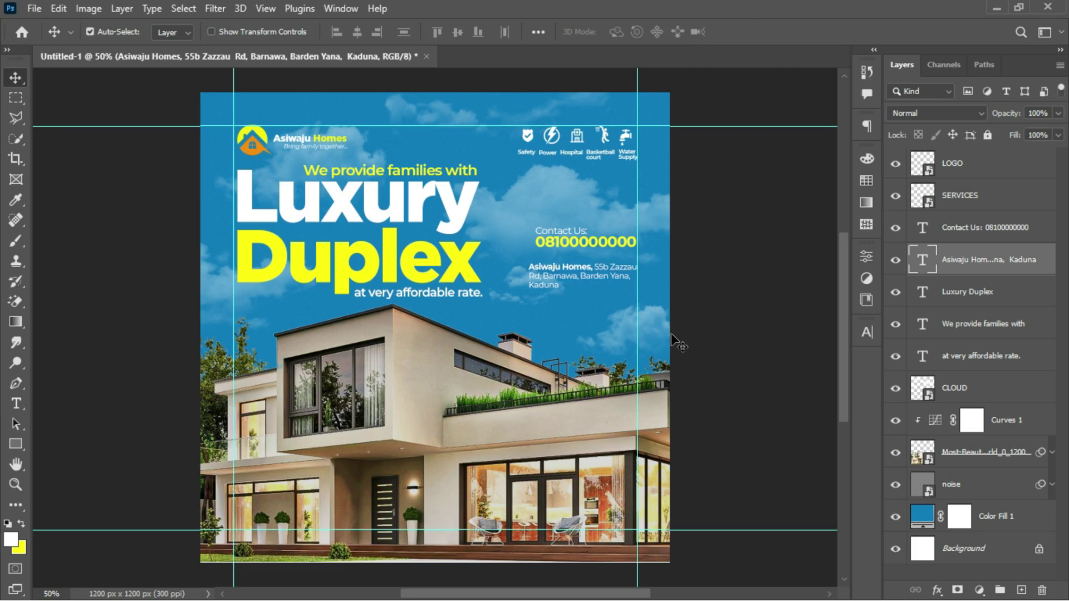
# Hide the guides to check the layout without them.
pyautogui.hotkey('ctrl', 'h')
pyautogui.hotkey('ctrl', 'h')
pyautogui.hotkey('ctrl', 'h')
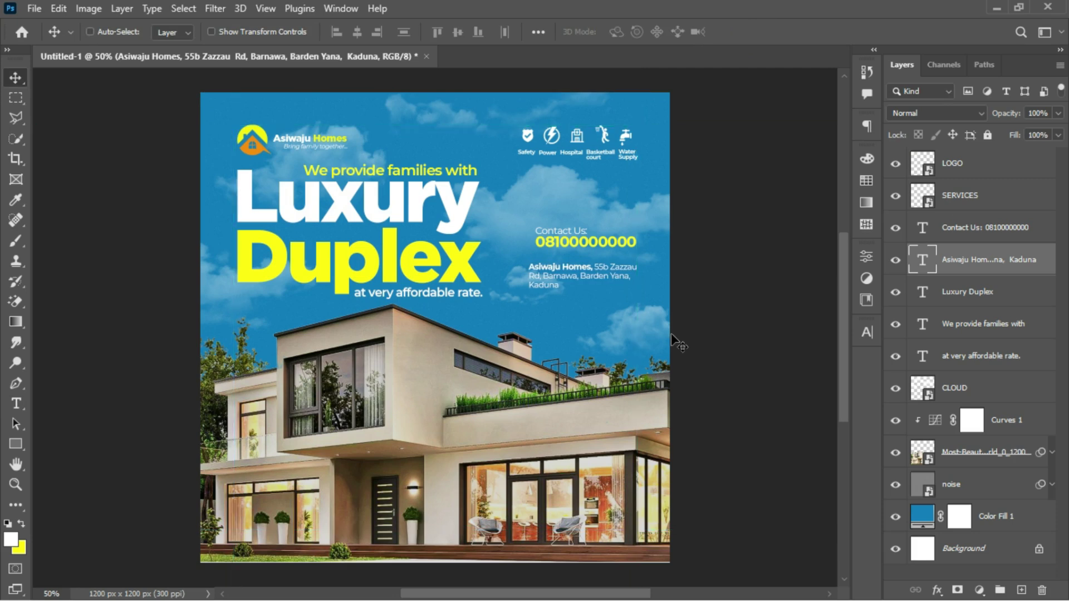
pyautogui.hotkey('ctrl', 'h')
pyautogui.hotkey('ctrl', 'h')
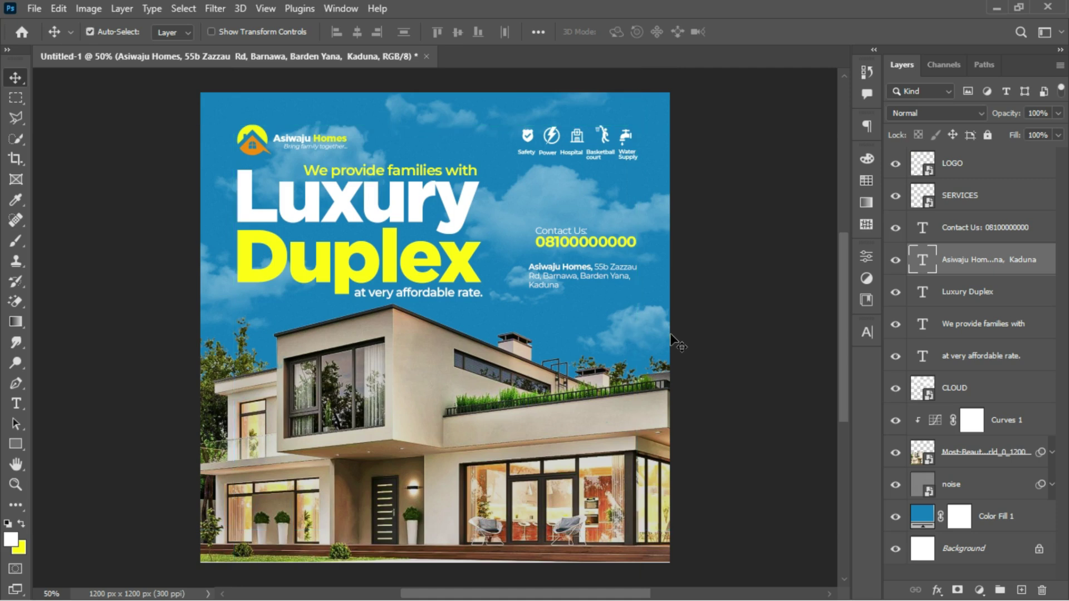
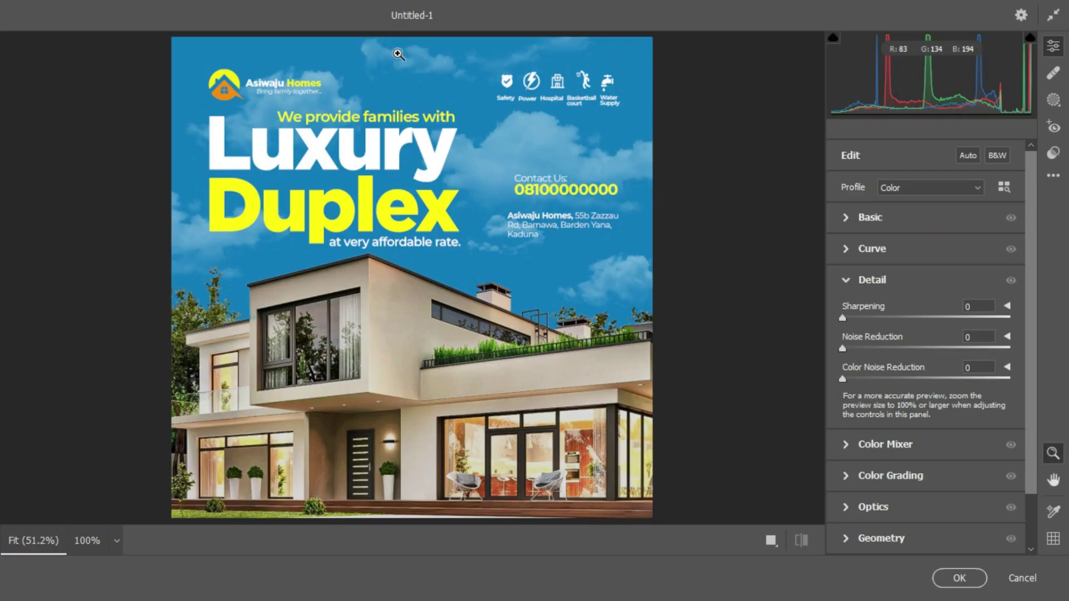
# In the Camera Raw basic adjustments, set Exposure to +0.05, Contrast to +30, Highlights to -50 and Shadows to -22.
pyautogui.click(845, 282)
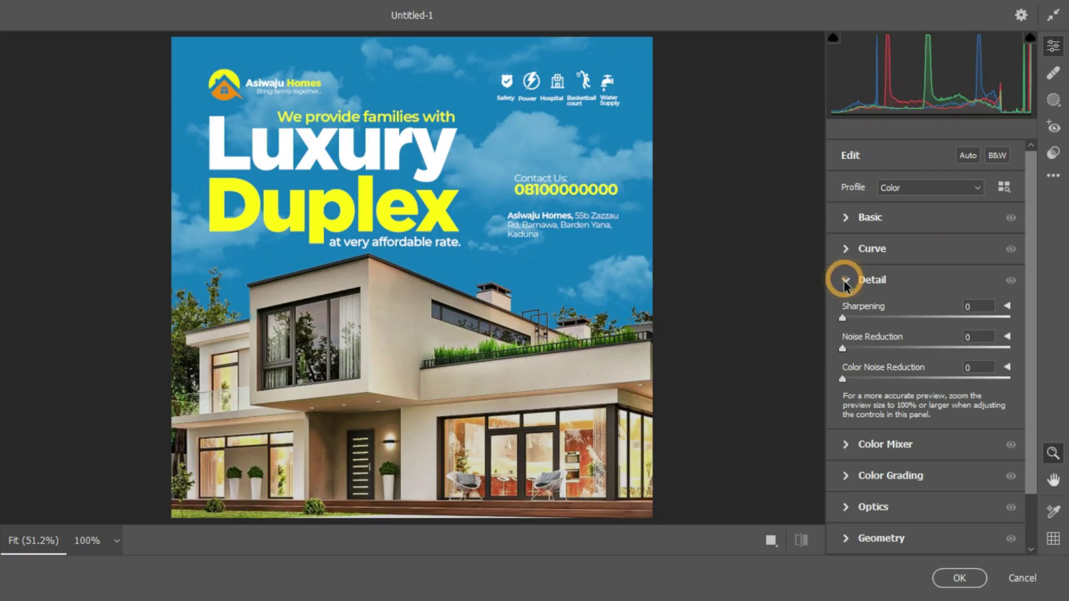
pyautogui.click(848, 217)
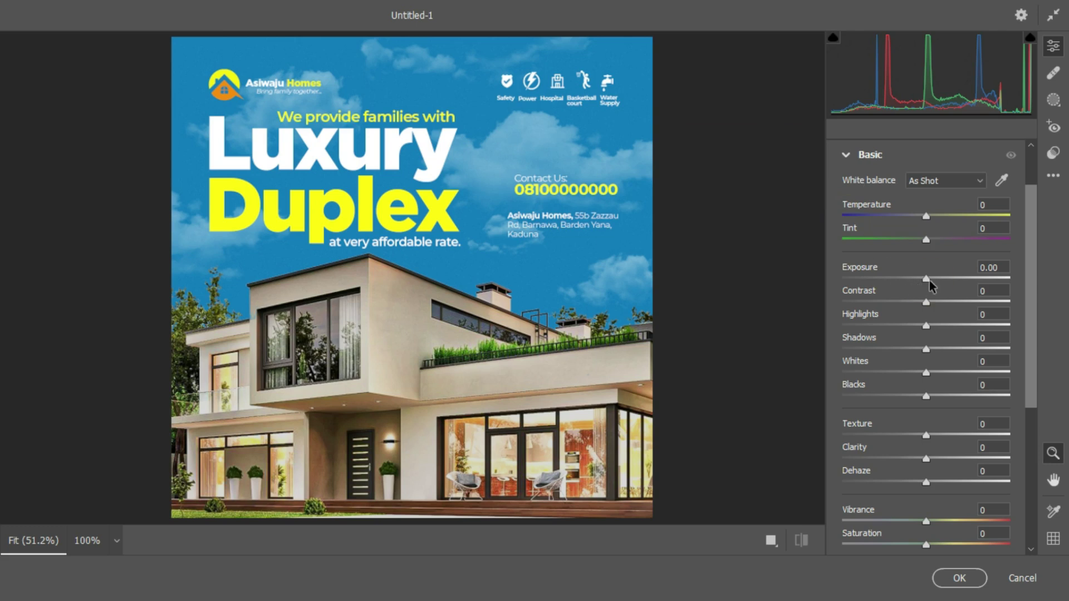
pyautogui.moveTo(930, 281); pyautogui.dragTo(930, 281)
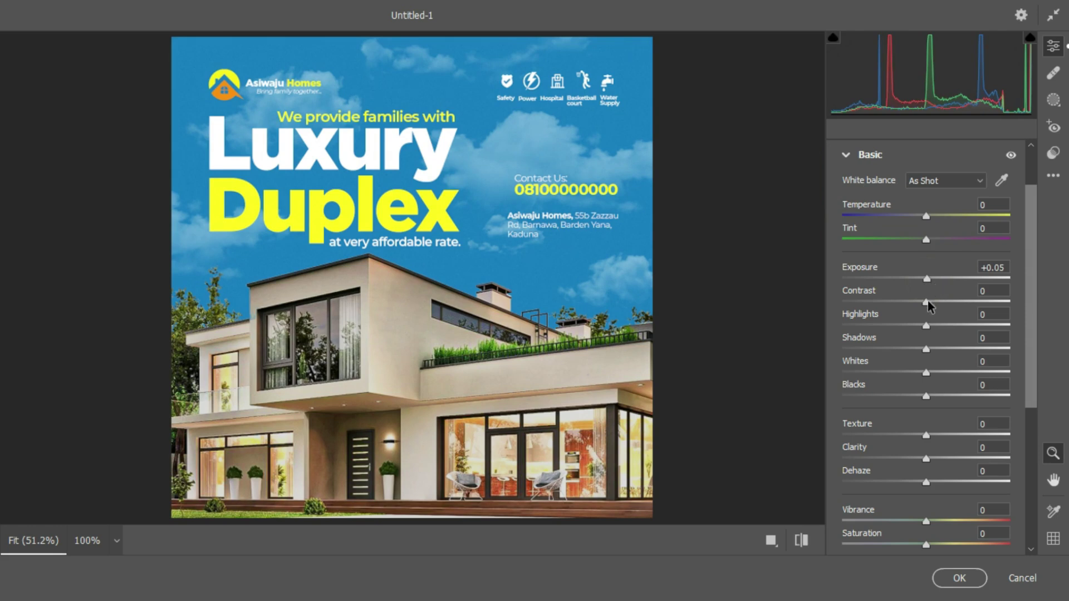
pyautogui.moveTo(927, 304); pyautogui.dragTo(884, 330)
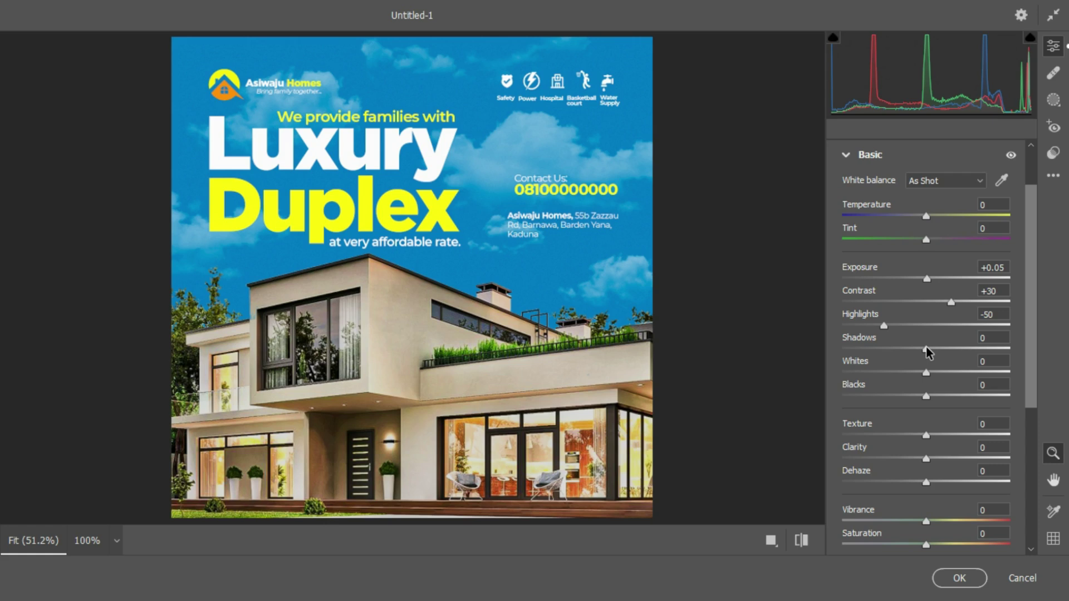
pyautogui.moveTo(927, 350); pyautogui.dragTo(908, 353)
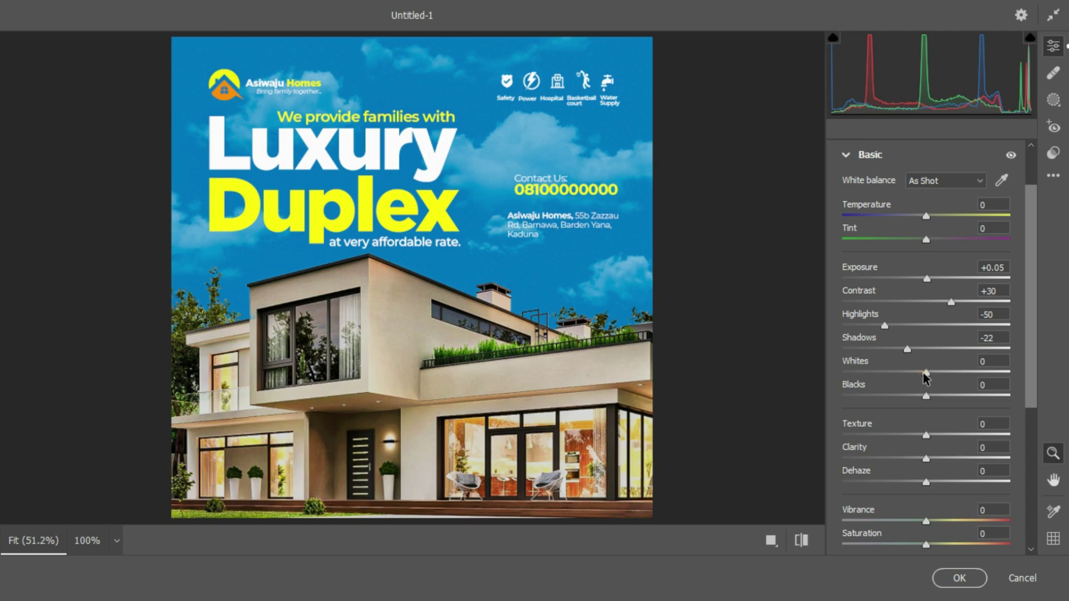
# Set Whites to -50, Blacks to +7, Texture to +22 and Clarity to +10 for the whole design.
pyautogui.moveTo(926, 374); pyautogui.dragTo(885, 375)
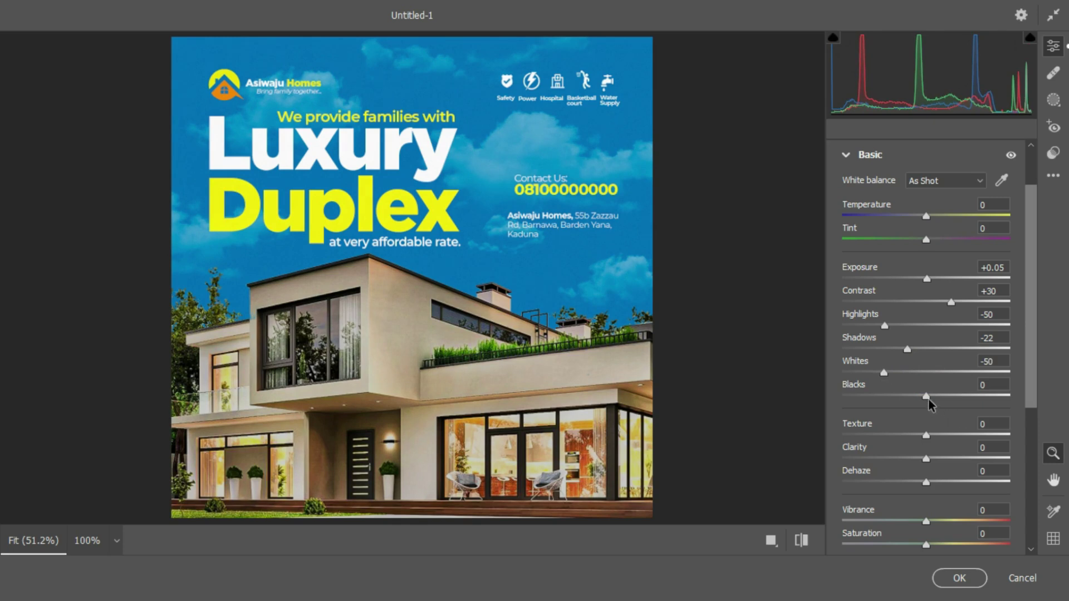
pyautogui.moveTo(928, 399); pyautogui.dragTo(935, 400)
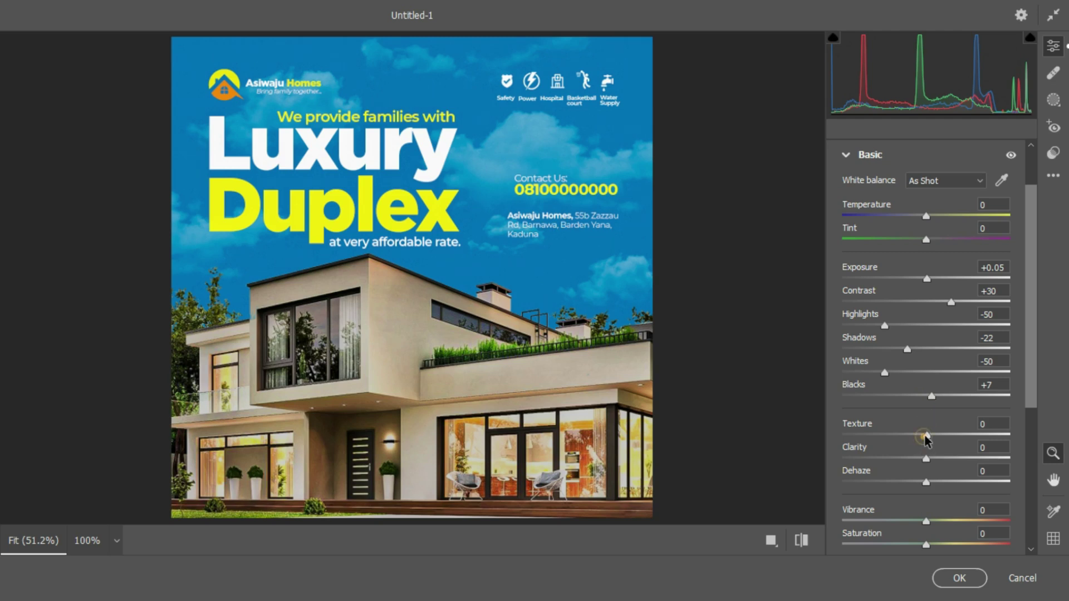
pyautogui.moveTo(925, 437); pyautogui.dragTo(934, 460)
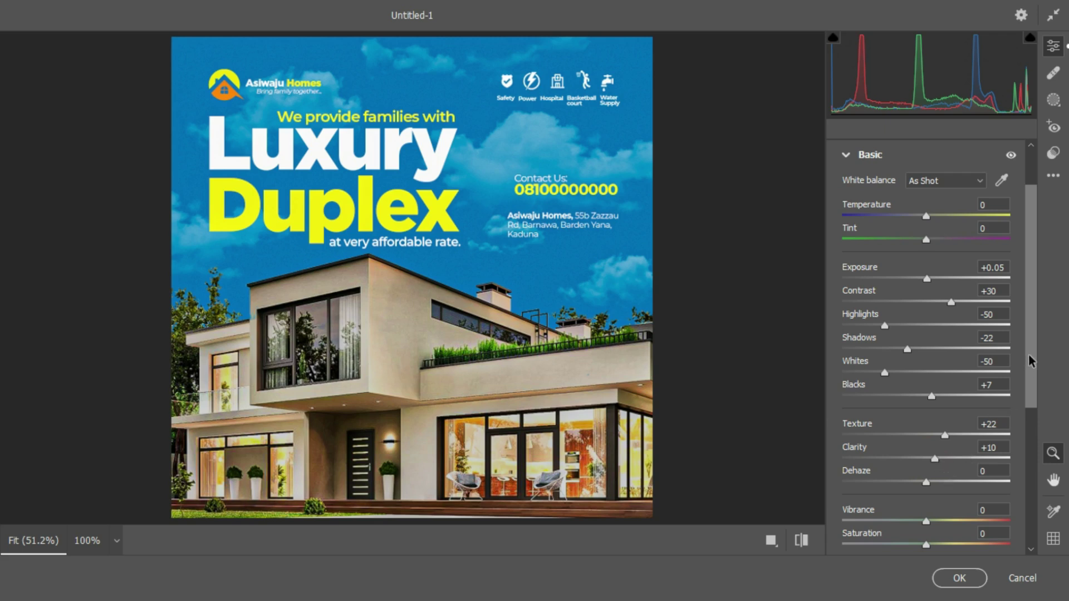
# In the Detail adjustments, set Sharpening to 43 and add a small amount of Noise Reduction.
pyautogui.moveTo(1030, 361); pyautogui.dragTo(1032, 446)
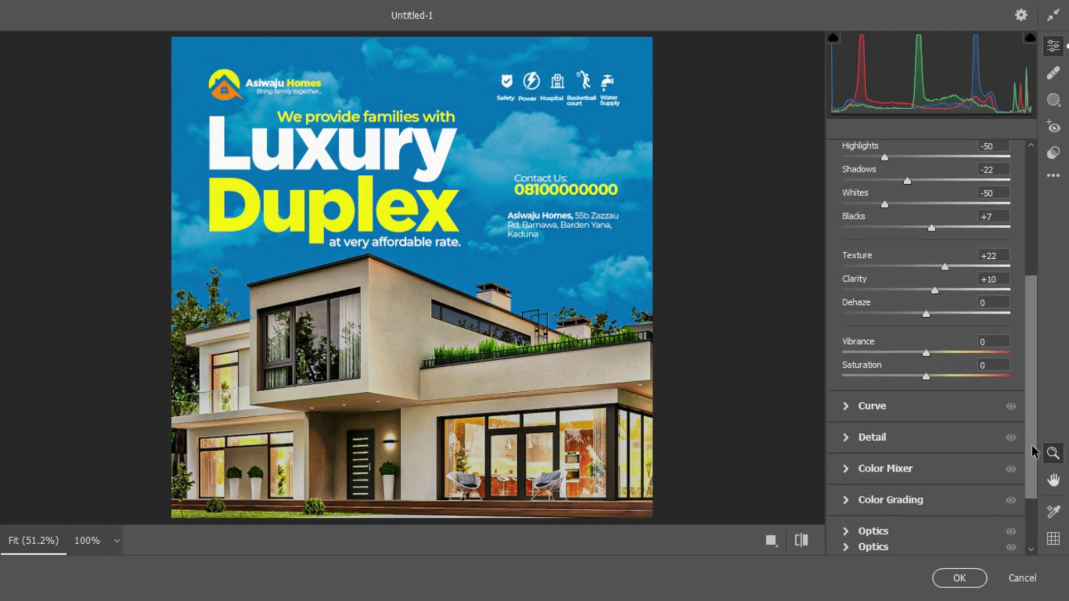
pyautogui.click(847, 436)
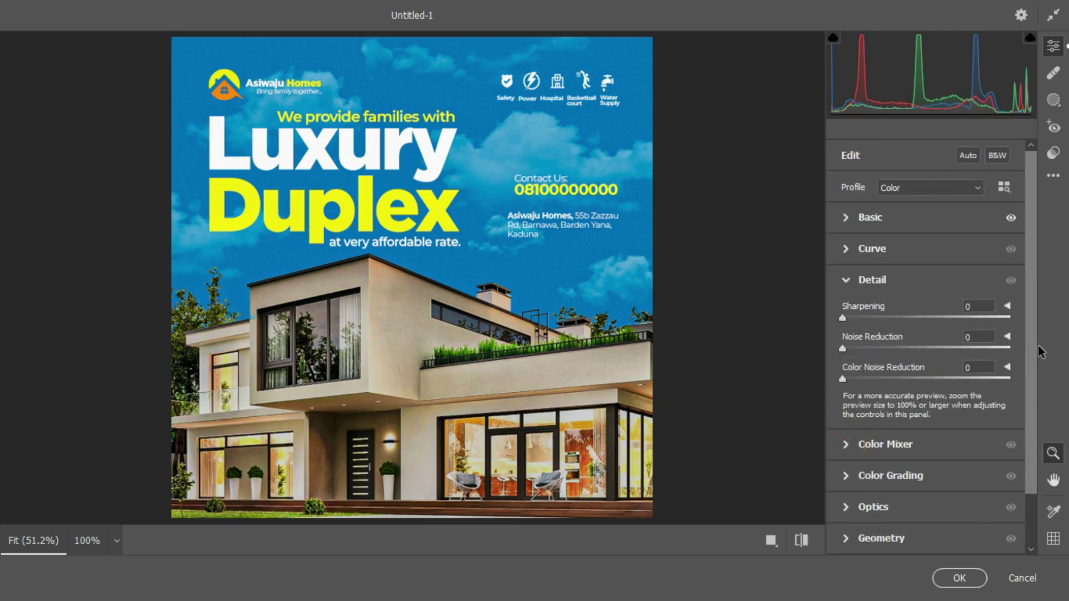
pyautogui.moveTo(1035, 344); pyautogui.dragTo(1034, 363)
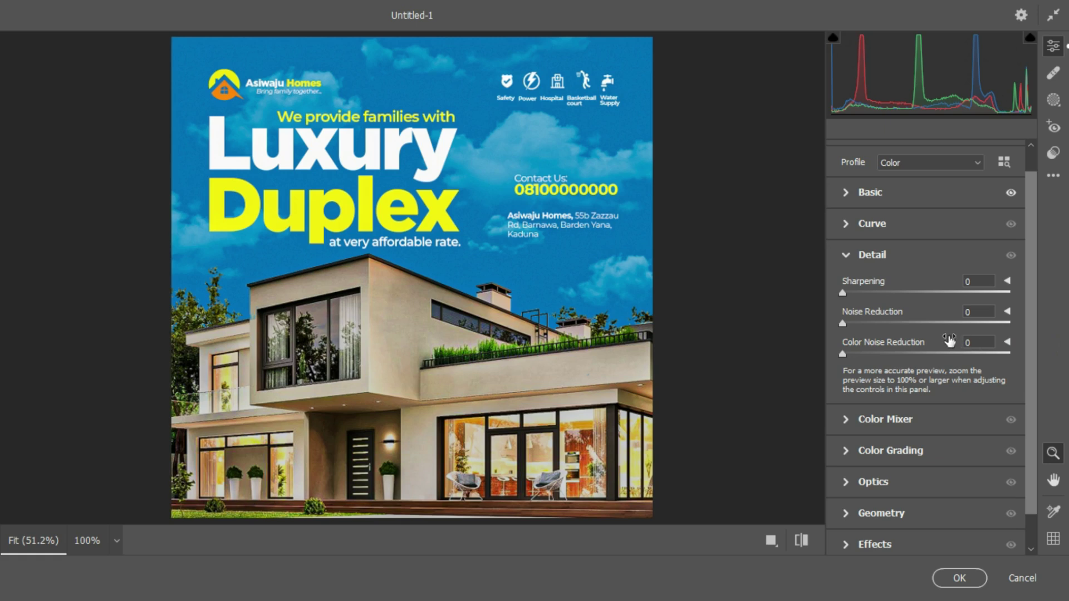
pyautogui.moveTo(845, 294); pyautogui.dragTo(892, 297)
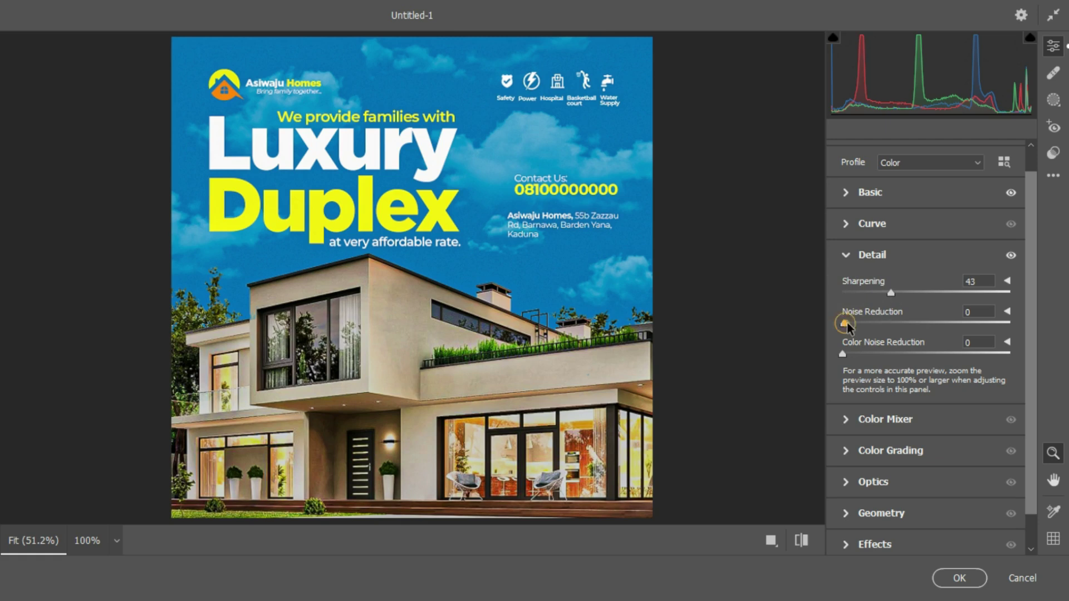
pyautogui.moveTo(844, 323); pyautogui.dragTo(864, 326)
pyautogui.click(846, 255)
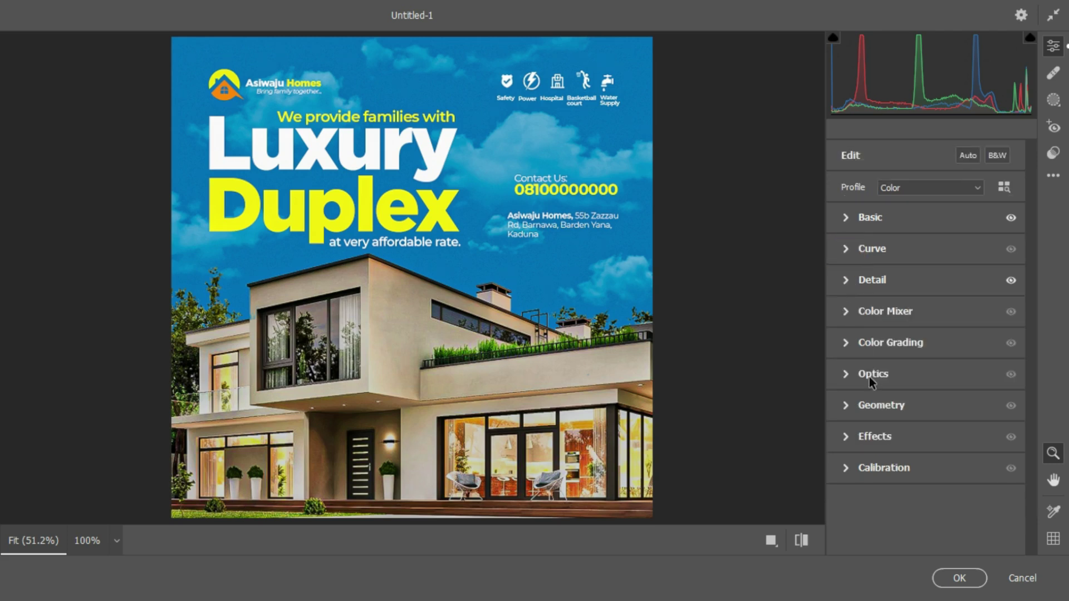
# In the Color Mixer, set the saturation of Oranges to +100, Yellows to +52, Greens to +71 and Blues to +38.
pyautogui.click(847, 312)
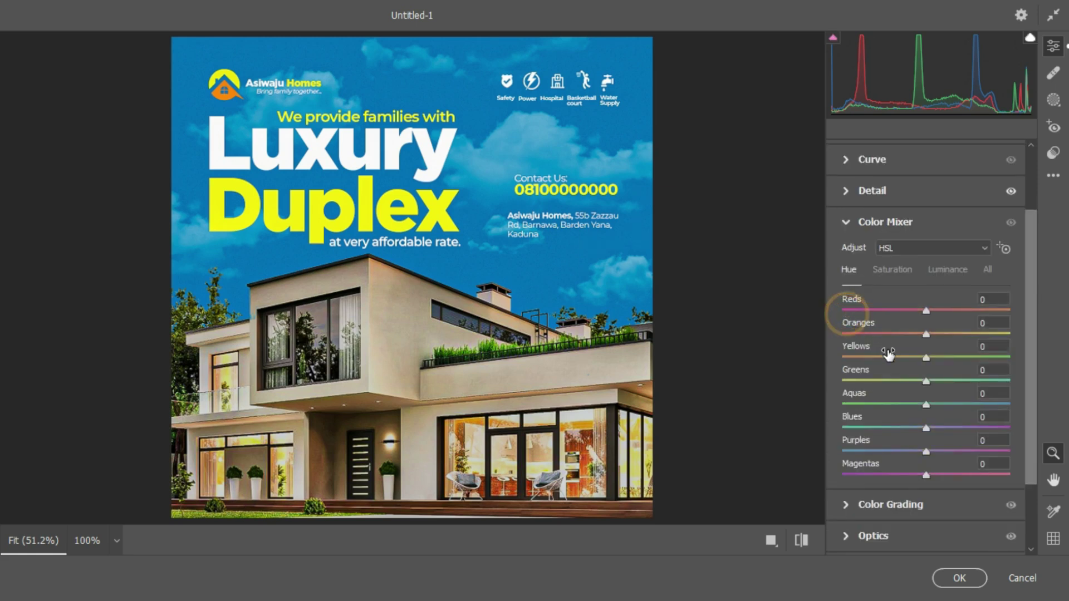
pyautogui.click(894, 270)
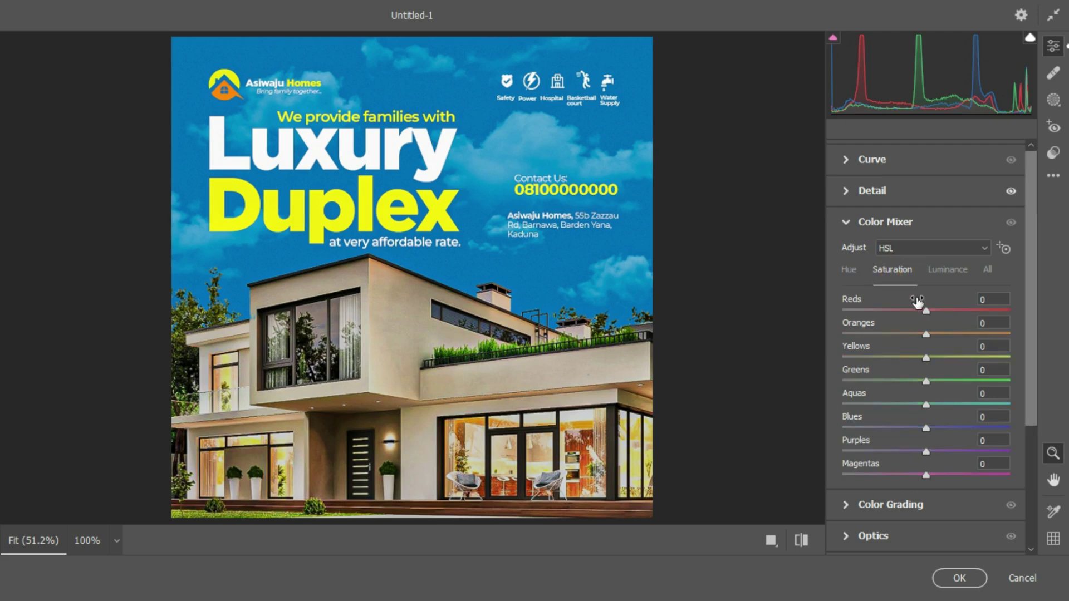
pyautogui.moveTo(930, 333); pyautogui.dragTo(1016, 342)
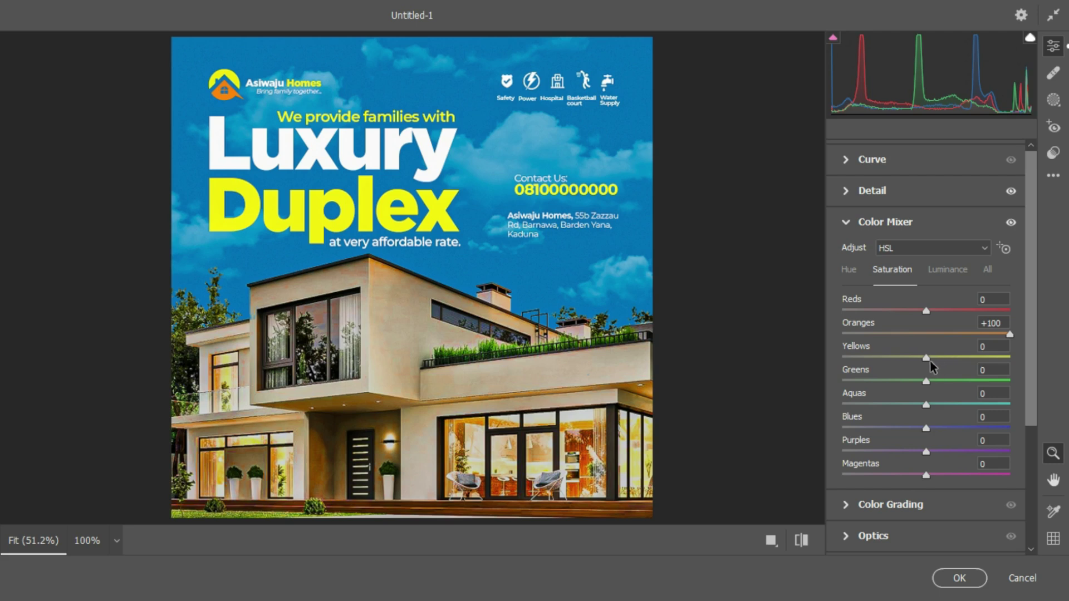
pyautogui.moveTo(927, 358); pyautogui.dragTo(969, 358)
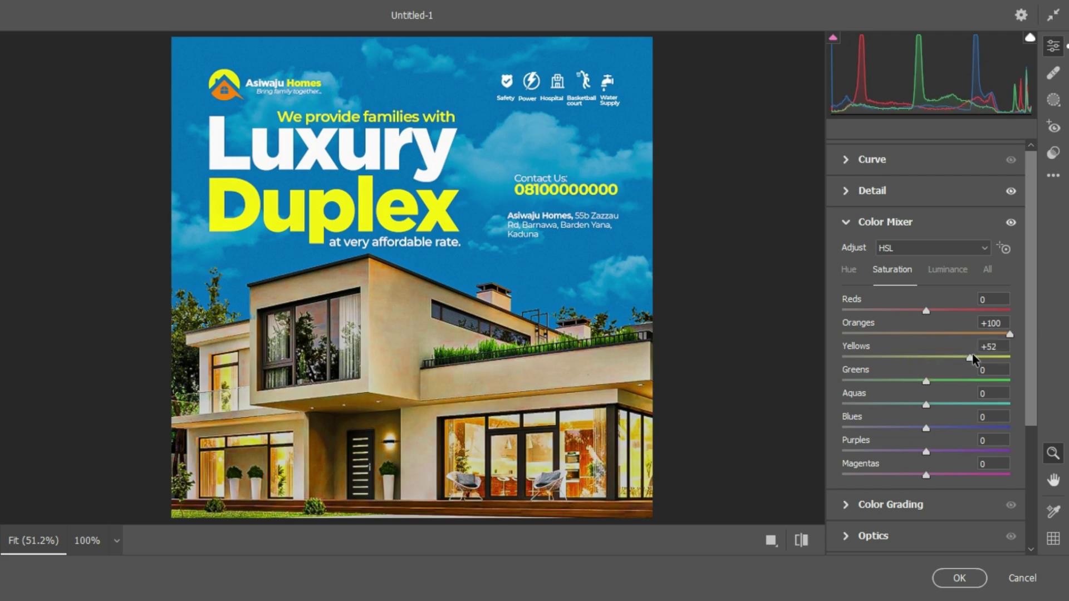
pyautogui.moveTo(926, 381); pyautogui.dragTo(986, 384)
pyautogui.moveTo(926, 428); pyautogui.dragTo(960, 429)
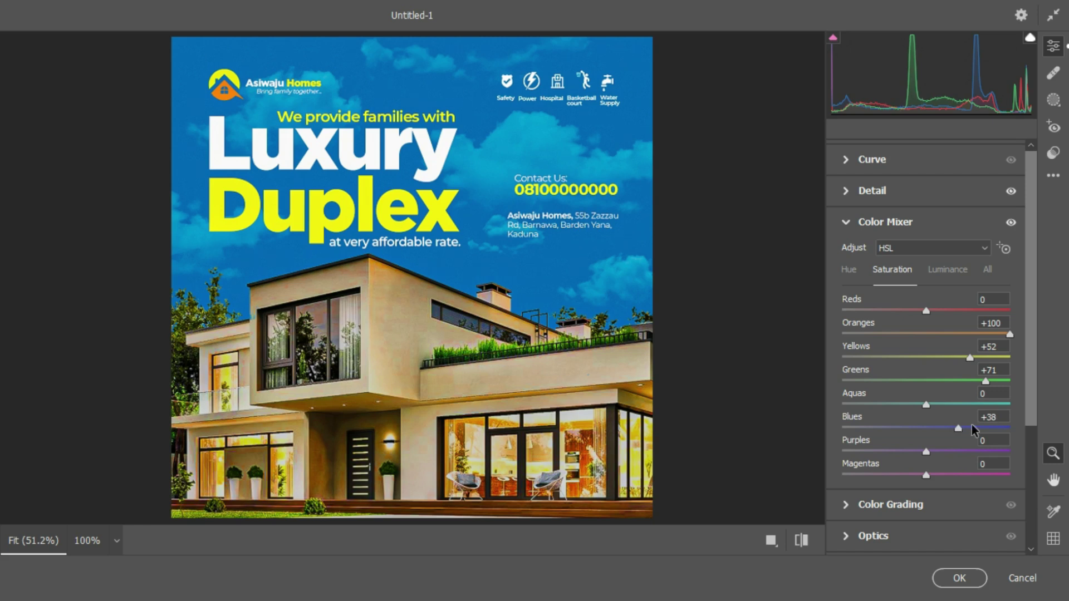
pyautogui.click(850, 220)
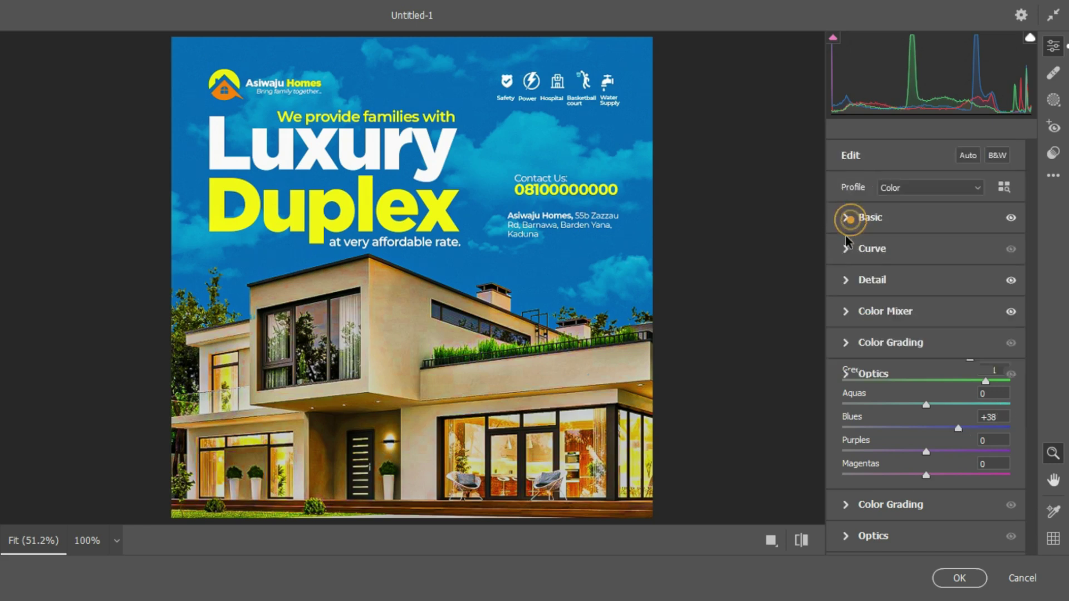
# Color-grade the midtones to hue 54, saturation 19, the shadows to hue 214, saturation 32, and the highlights to hue 8, saturation 34.
pyautogui.click(846, 344)
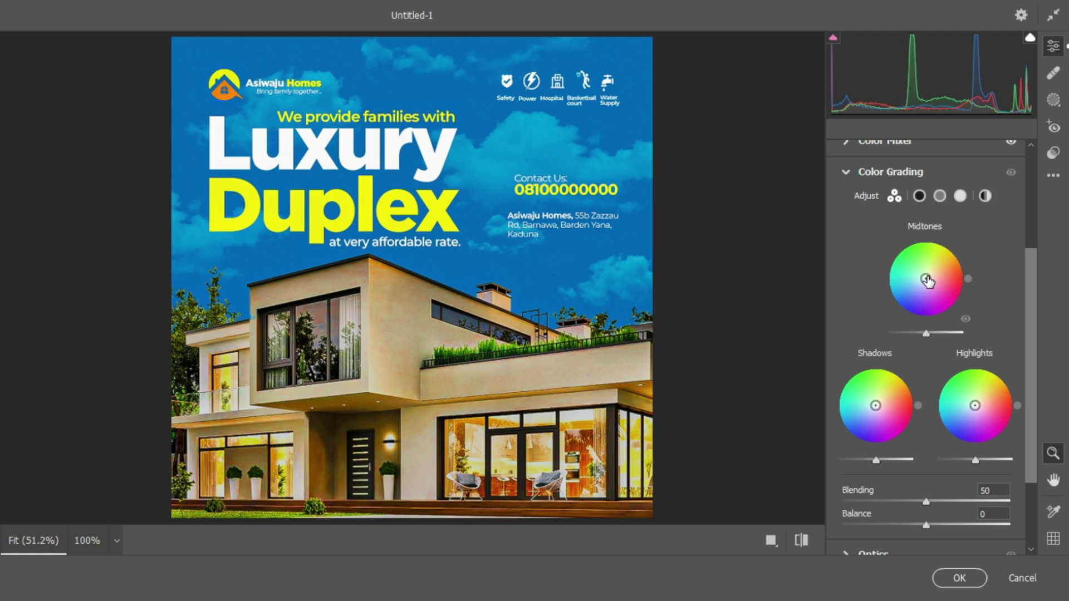
pyautogui.moveTo(928, 281); pyautogui.dragTo(930, 273)
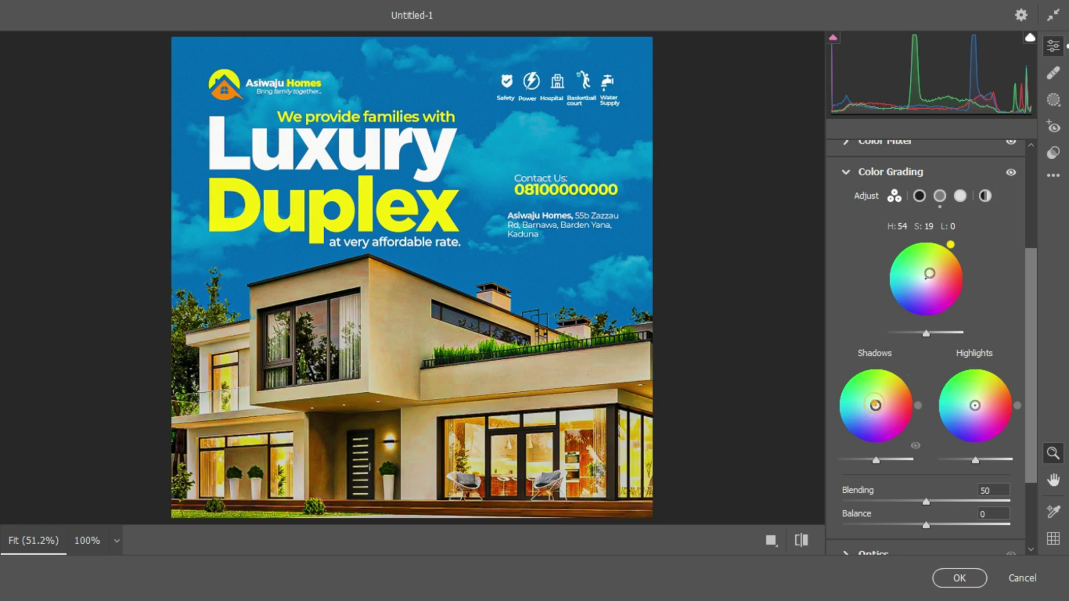
pyautogui.moveTo(876, 406); pyautogui.dragTo(867, 413)
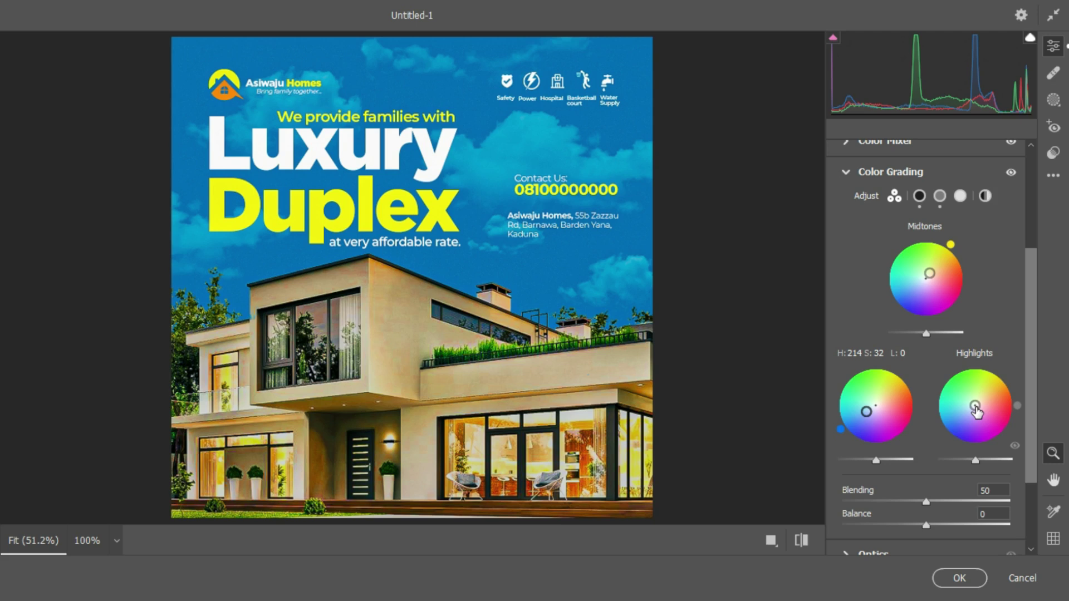
pyautogui.moveTo(975, 406); pyautogui.dragTo(986, 407)
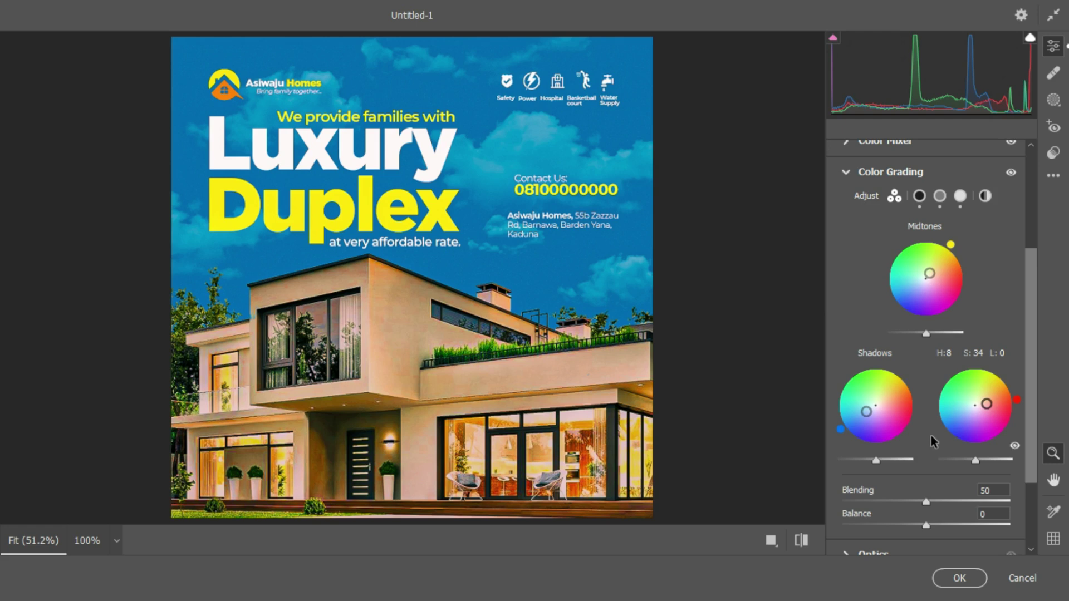
pyautogui.click(1010, 173)
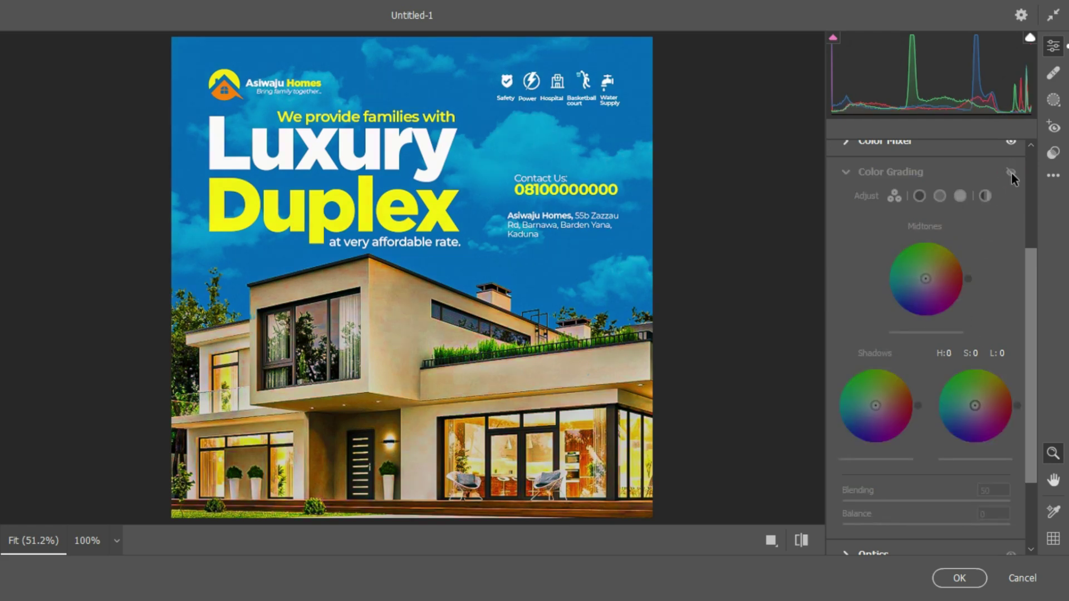
pyautogui.click(1011, 172)
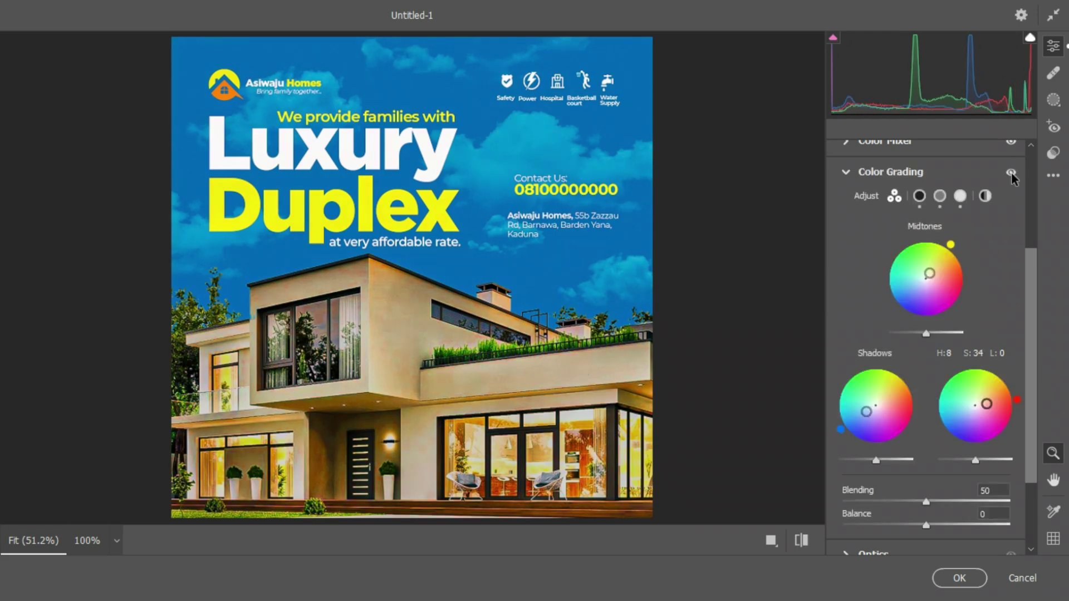
pyautogui.click(844, 170)
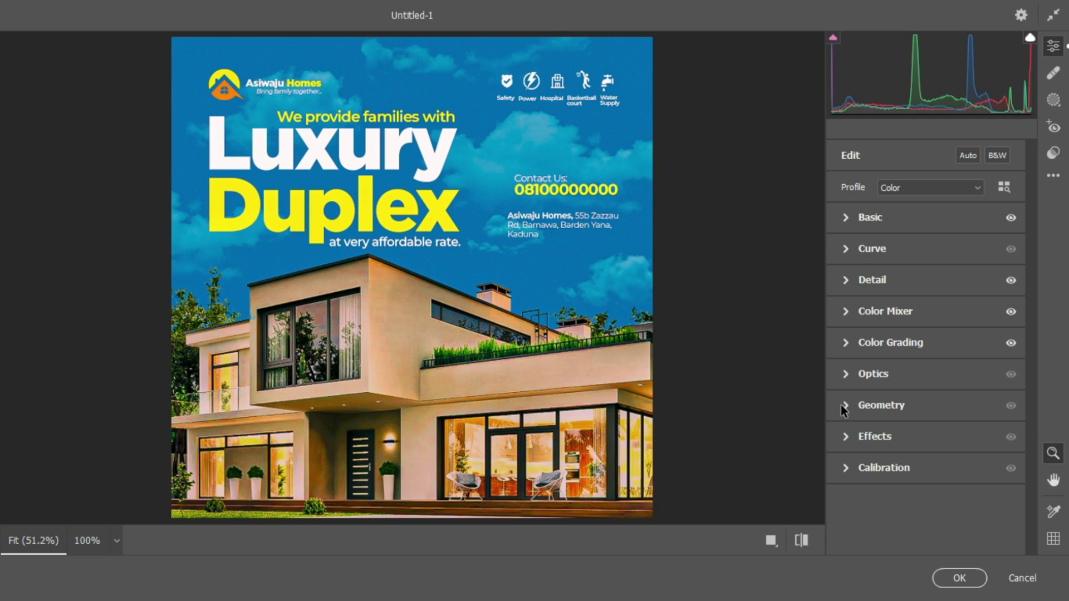
# In the Effects adjustments, set Vignetting to -49 and its Feather to 86.
pyautogui.click(845, 439)
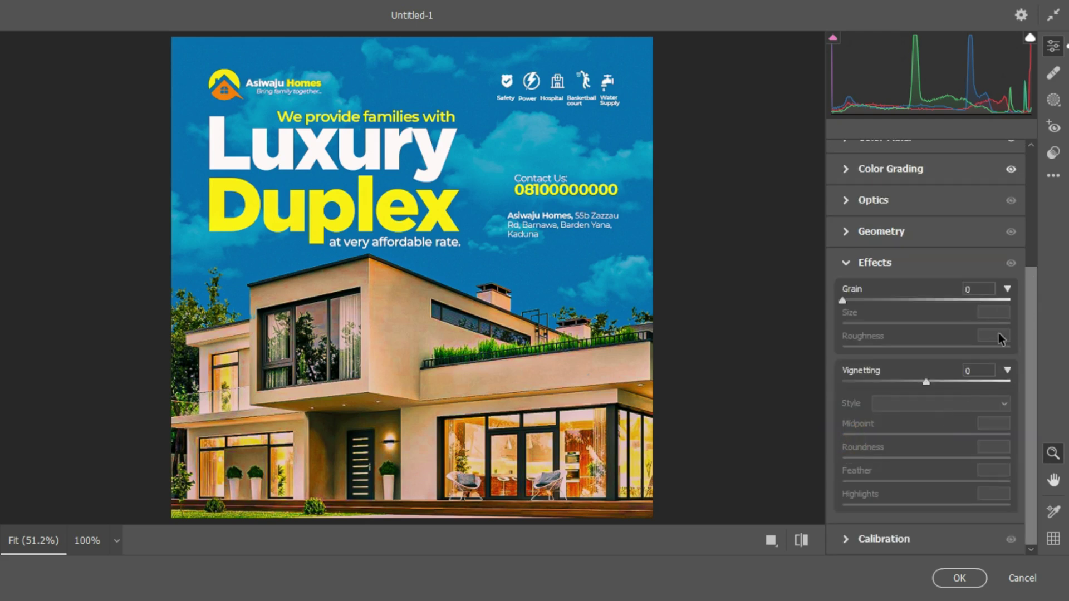
pyautogui.click(928, 383)
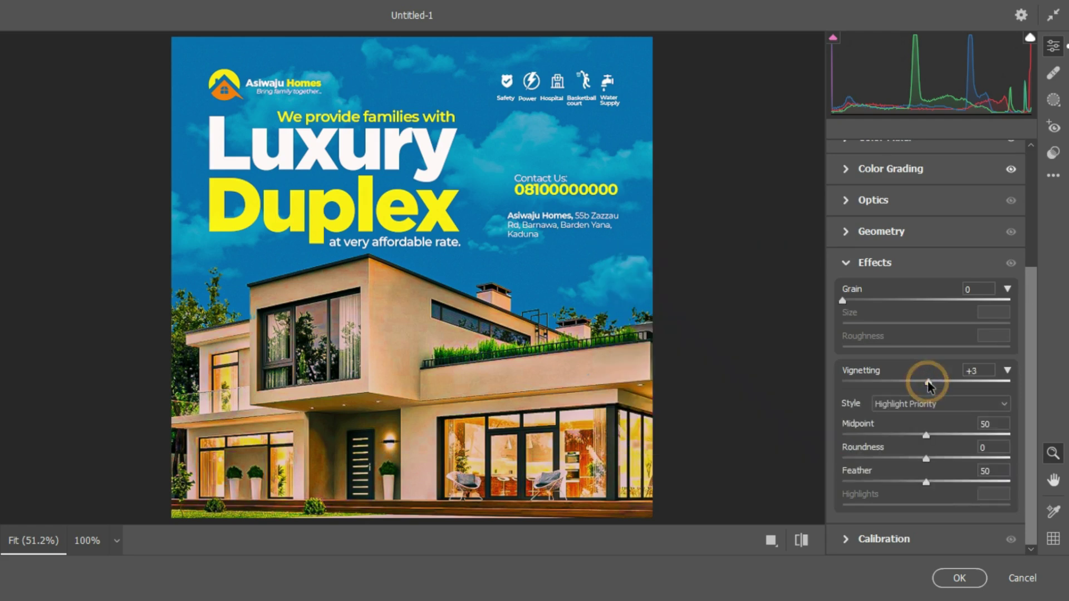
pyautogui.moveTo(928, 384); pyautogui.dragTo(887, 384)
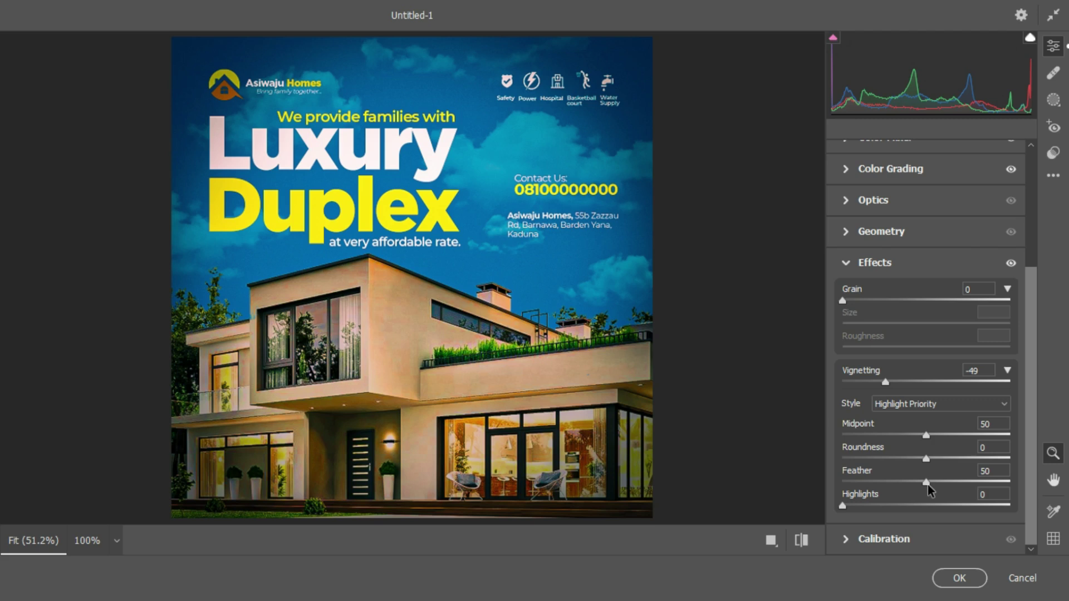
pyautogui.moveTo(928, 484); pyautogui.dragTo(977, 482)
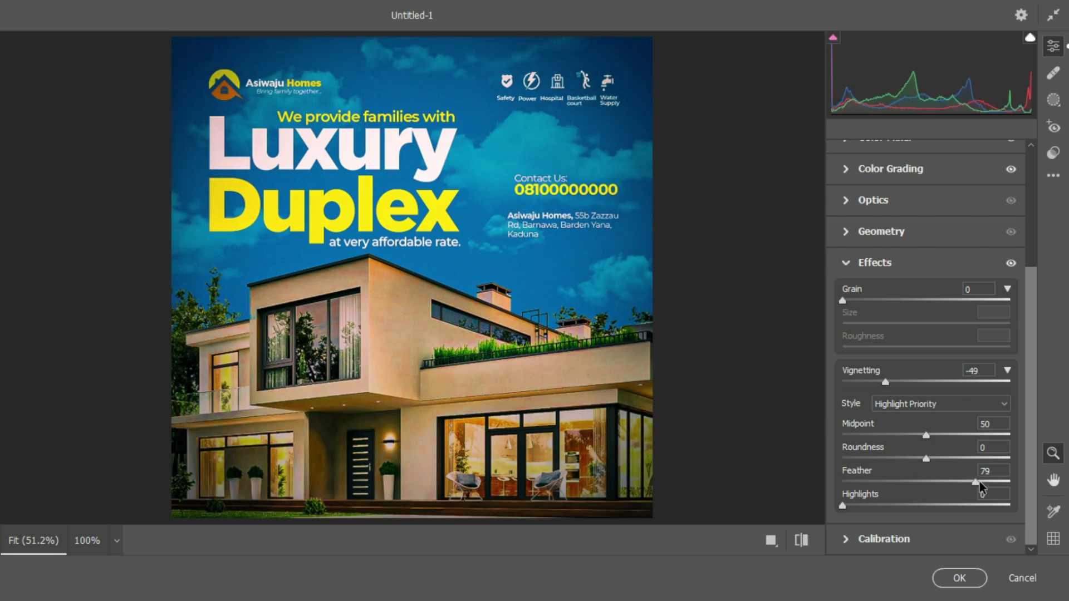
pyautogui.moveTo(984, 485); pyautogui.dragTo(986, 483)
pyautogui.moveTo(990, 485); pyautogui.dragTo(991, 486)
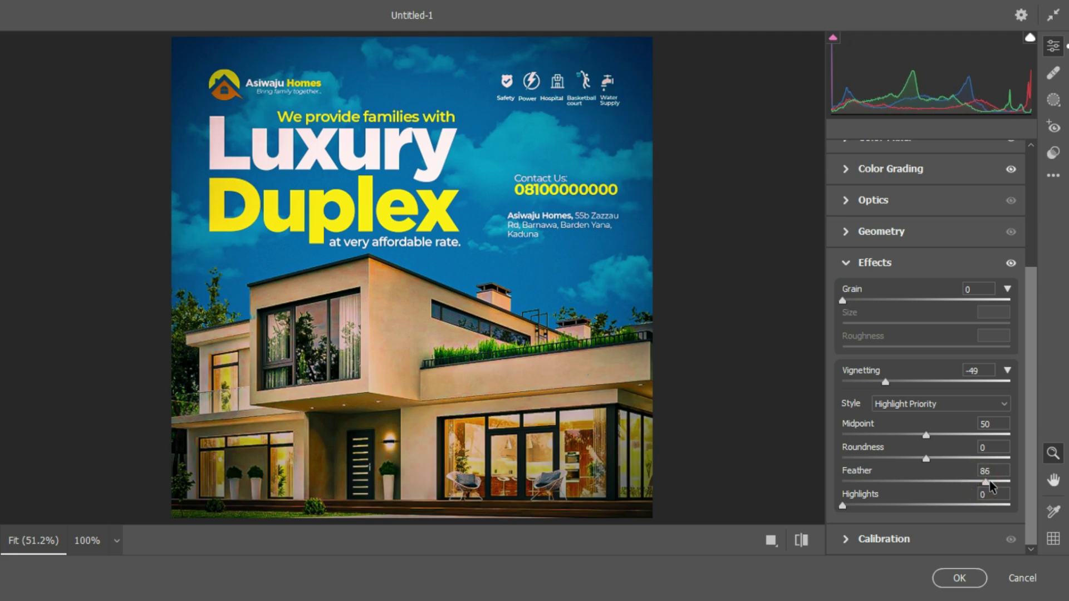
# Compare the design with and without the effects and before and after all edits, and apply the Camera Raw adjustments.
pyautogui.click(1011, 262)
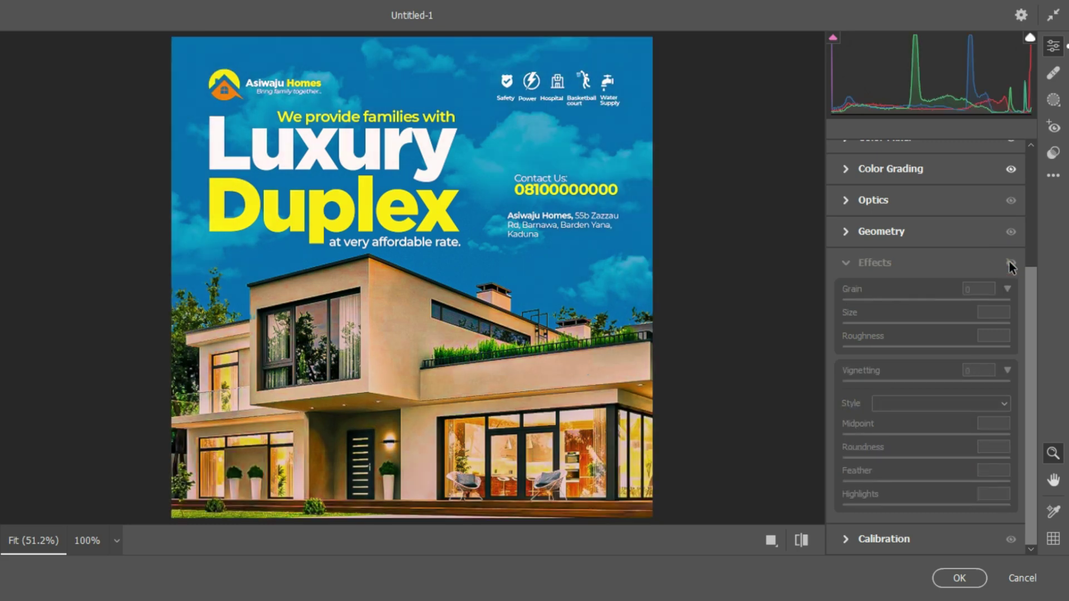
pyautogui.click(1011, 263)
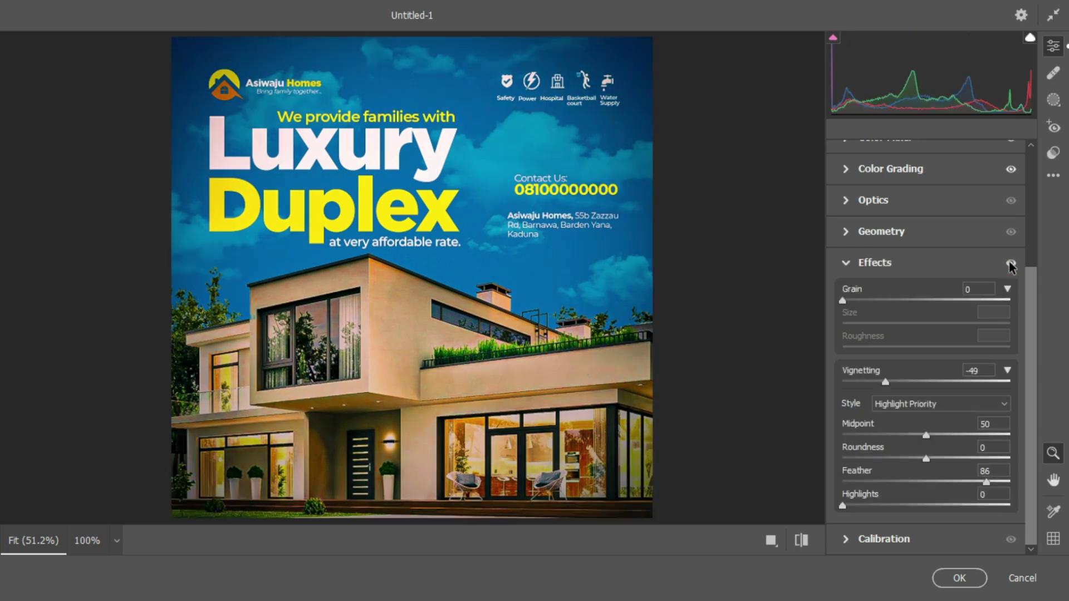
pyautogui.click(847, 262)
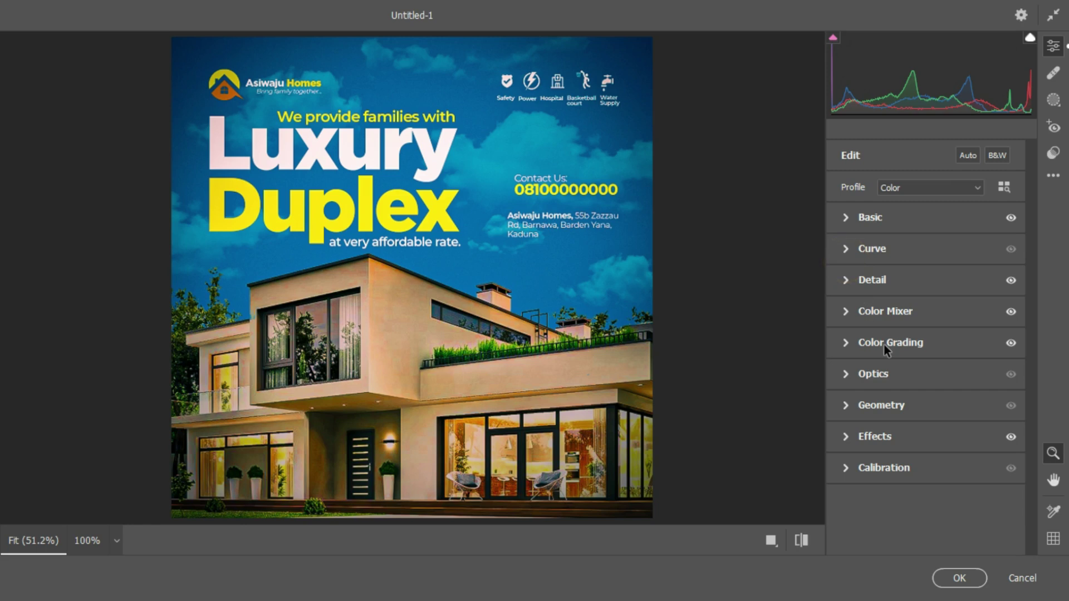
pyautogui.click(773, 543)
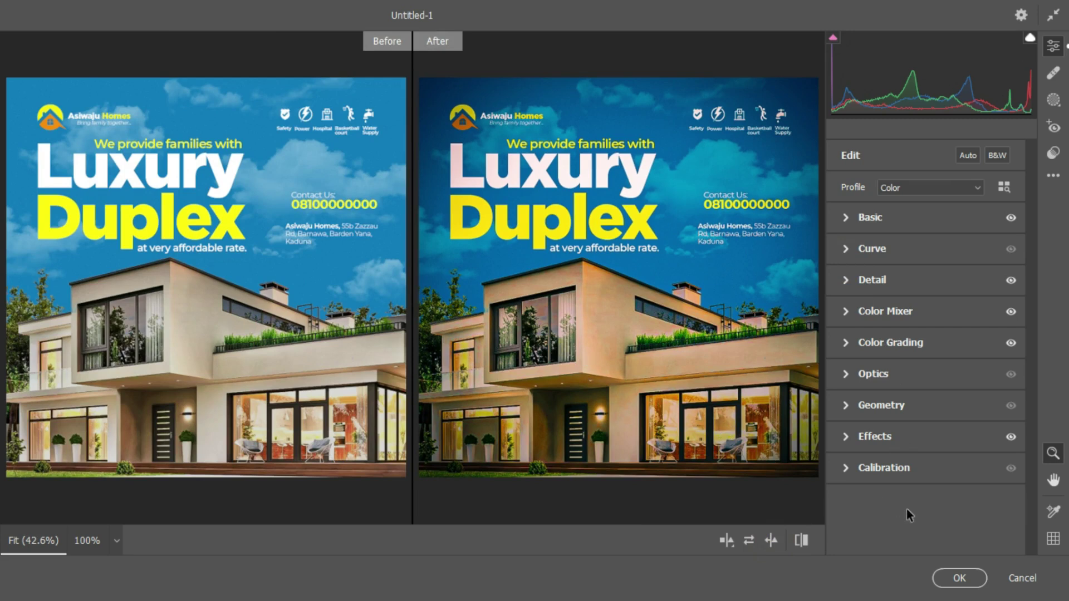
pyautogui.click(959, 579)
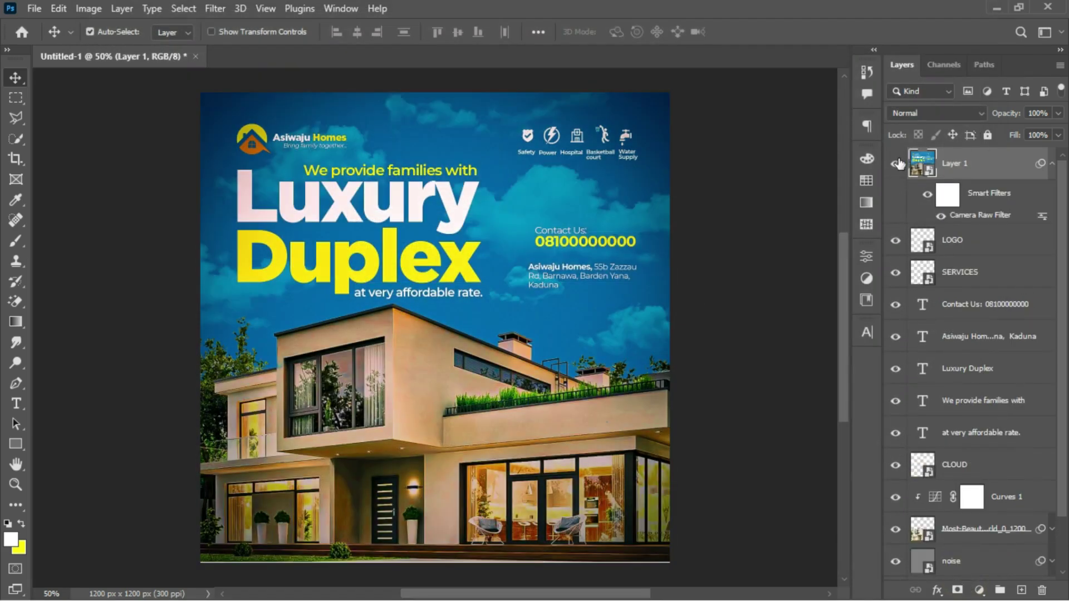
# Compare the design with and without the color-adjusted Layer 1, and leave that layer hidden.
pyautogui.click(897, 164)
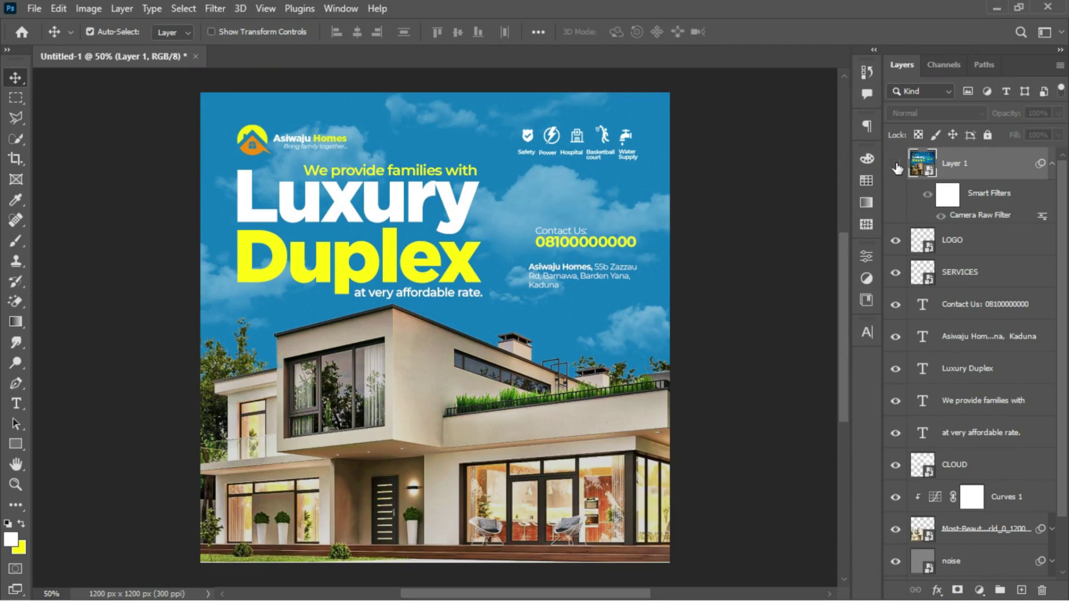
pyautogui.click(897, 165)
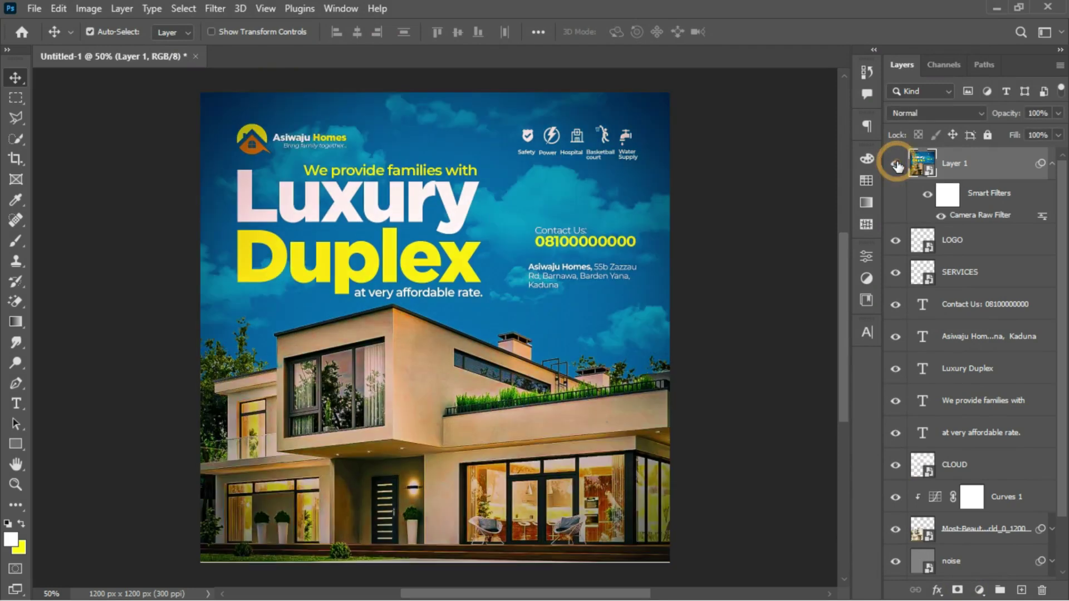
pyautogui.click(897, 164)
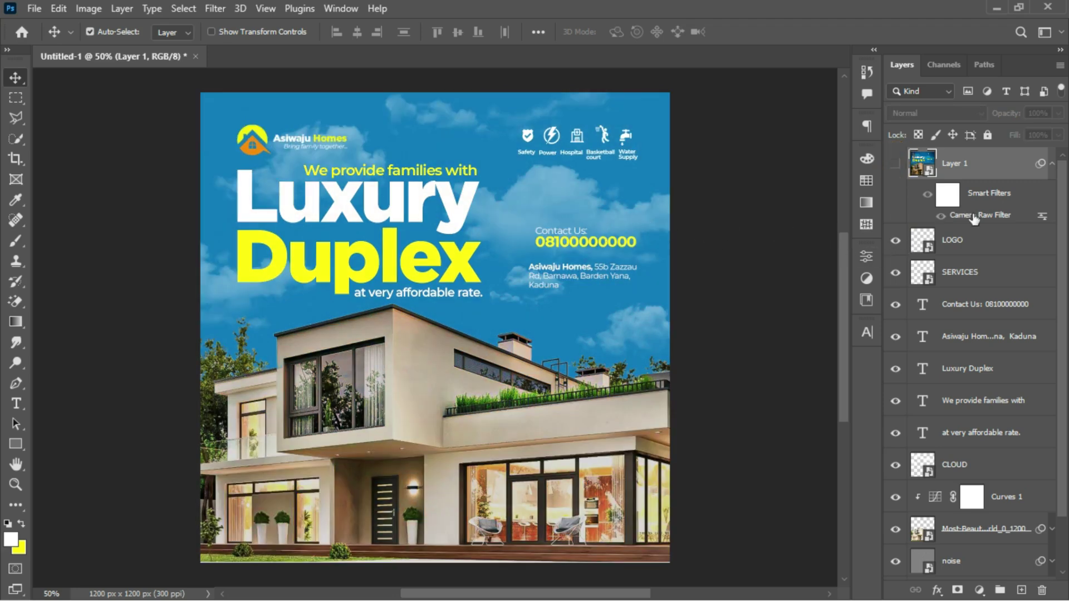
# Collapse the smart filters of Layer 1 and add a Color Lookup adjustment layer directly above the LOGO layer.
pyautogui.click(975, 245)
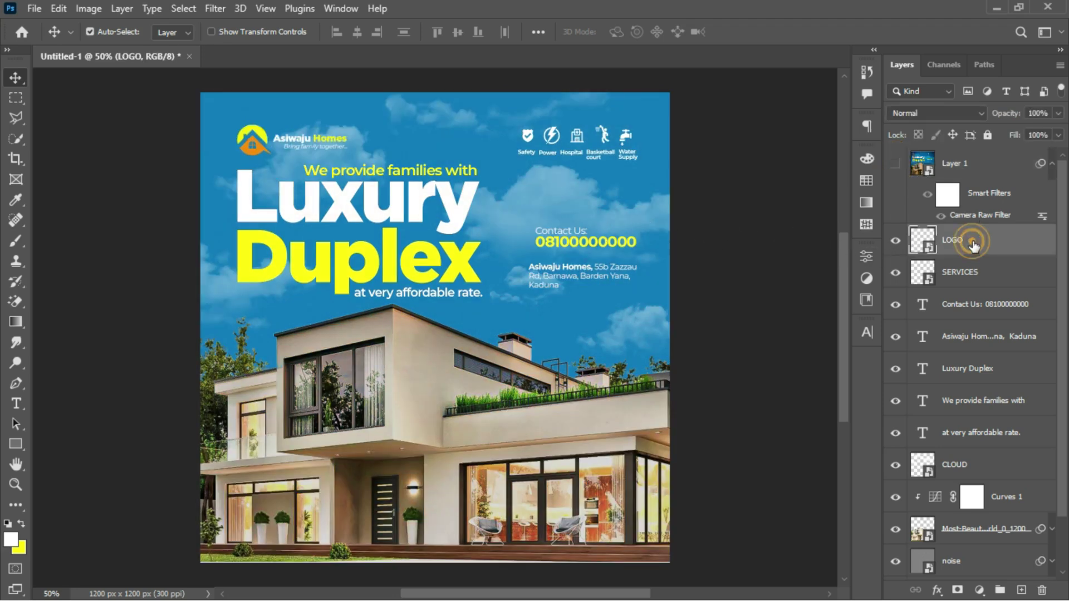
pyautogui.click(896, 239)
pyautogui.click(895, 239)
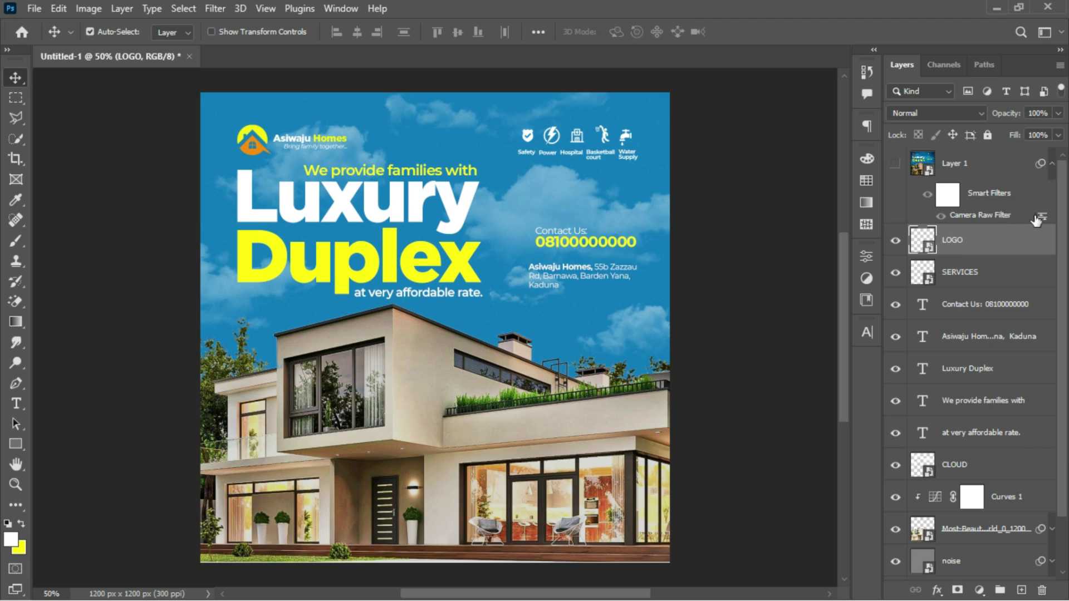
pyautogui.click(1052, 163)
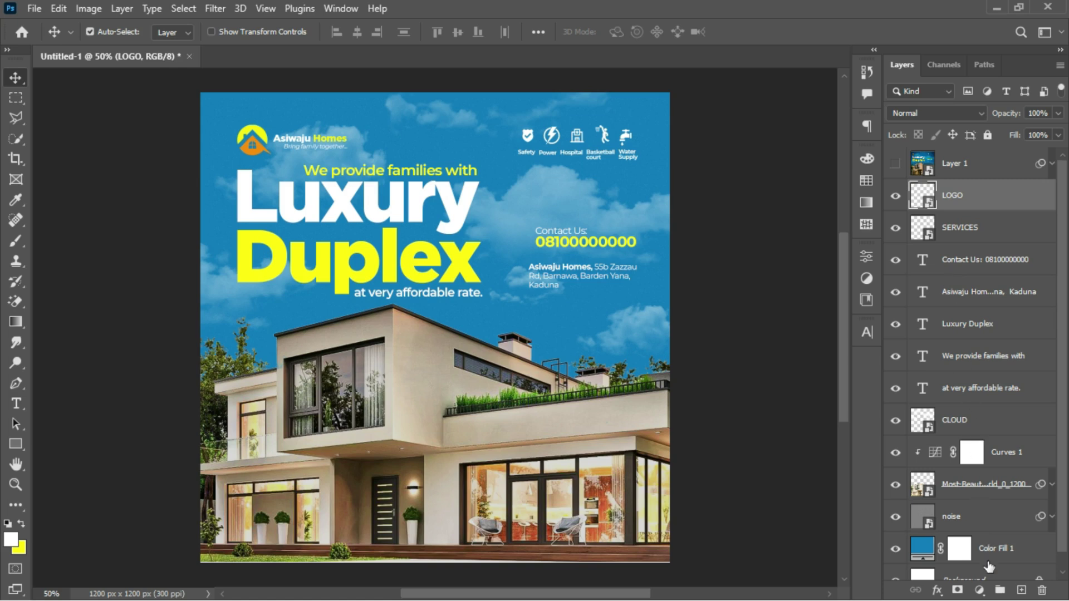
pyautogui.click(980, 591)
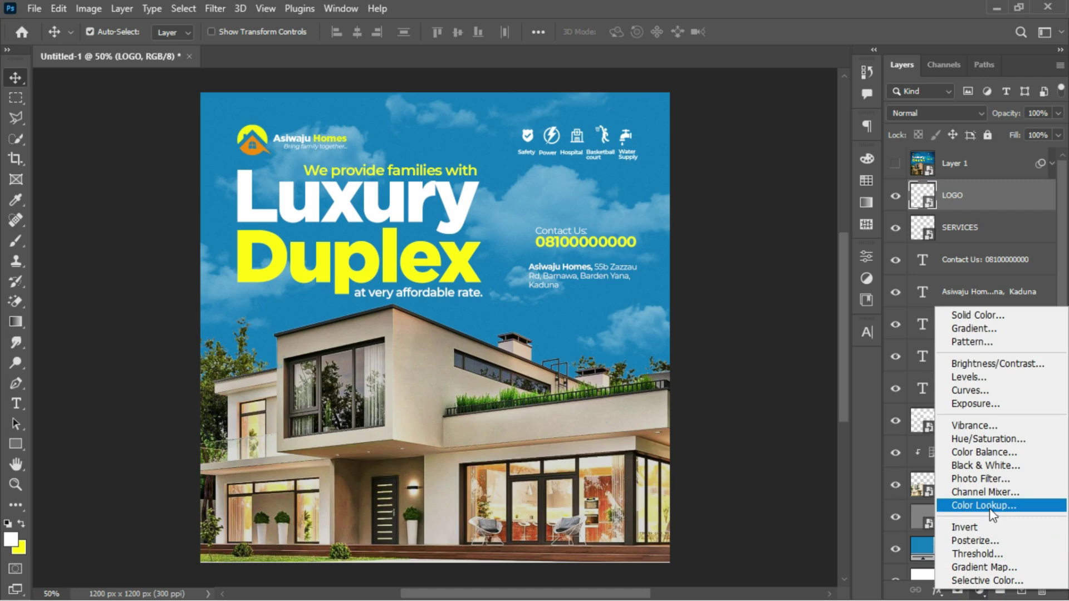
pyautogui.click(1014, 508)
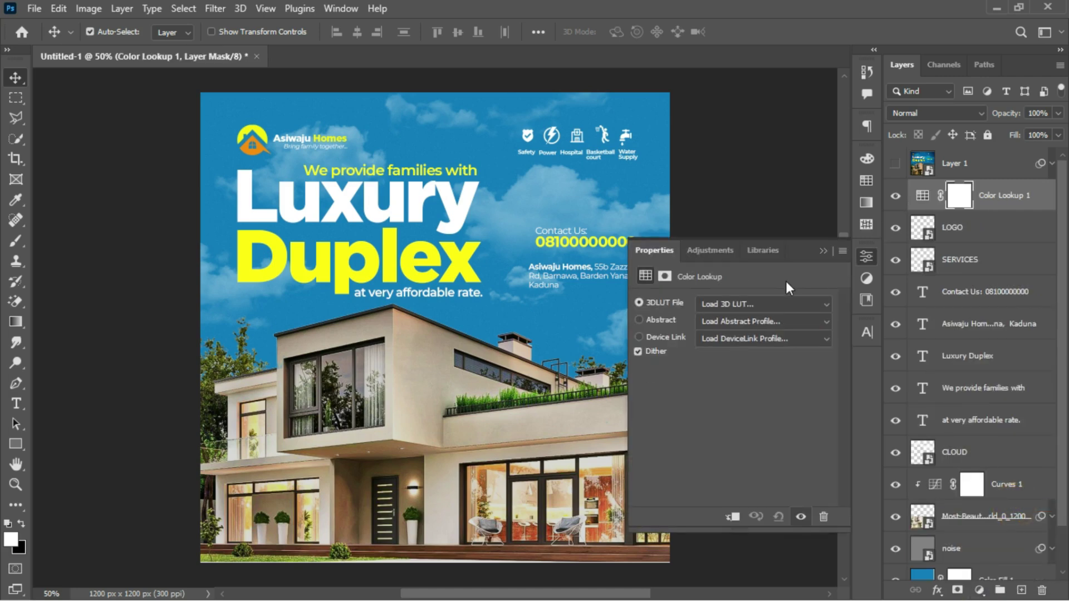
# Try the 3DLUT presets one after another on the Color Lookup layer, ending on Fuji F125 Kodak 2393.
pyautogui.click(769, 304)
pyautogui.click(760, 46)
pyautogui.press('Down')
pyautogui.press('Down')
pyautogui.press('Down')
pyautogui.press('Down')
pyautogui.press('Down')
pyautogui.press('Down')
pyautogui.press('Down')
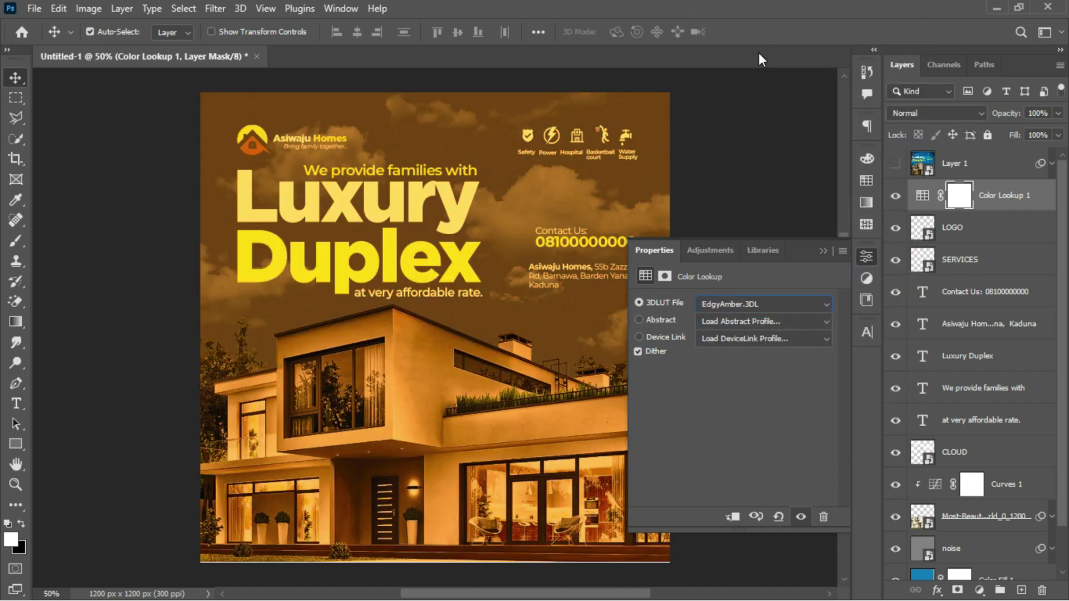
pyautogui.press('Down')
pyautogui.press('Down')
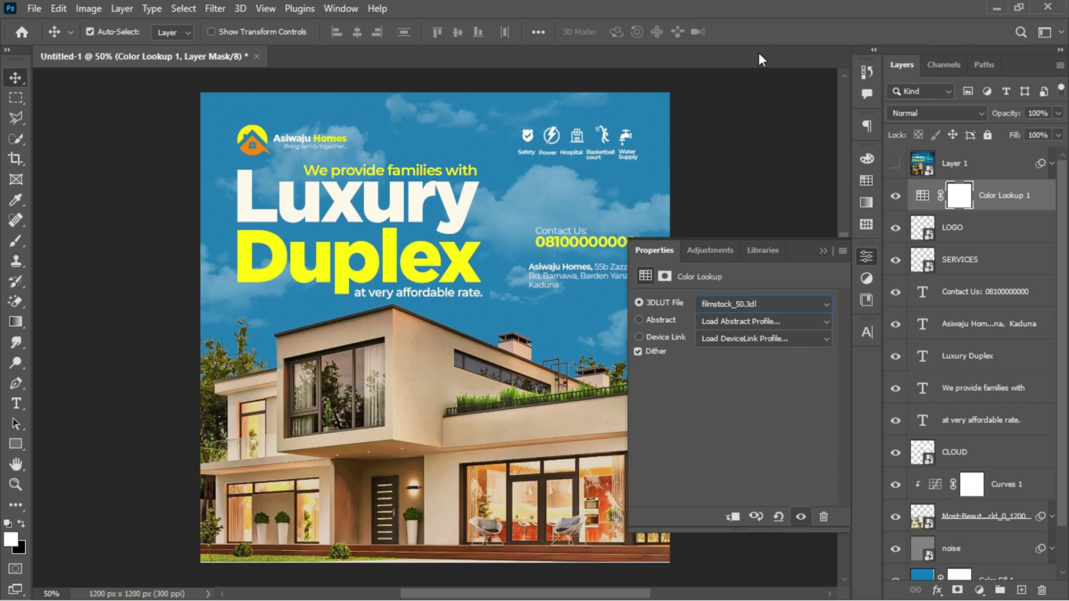
pyautogui.press('Down')
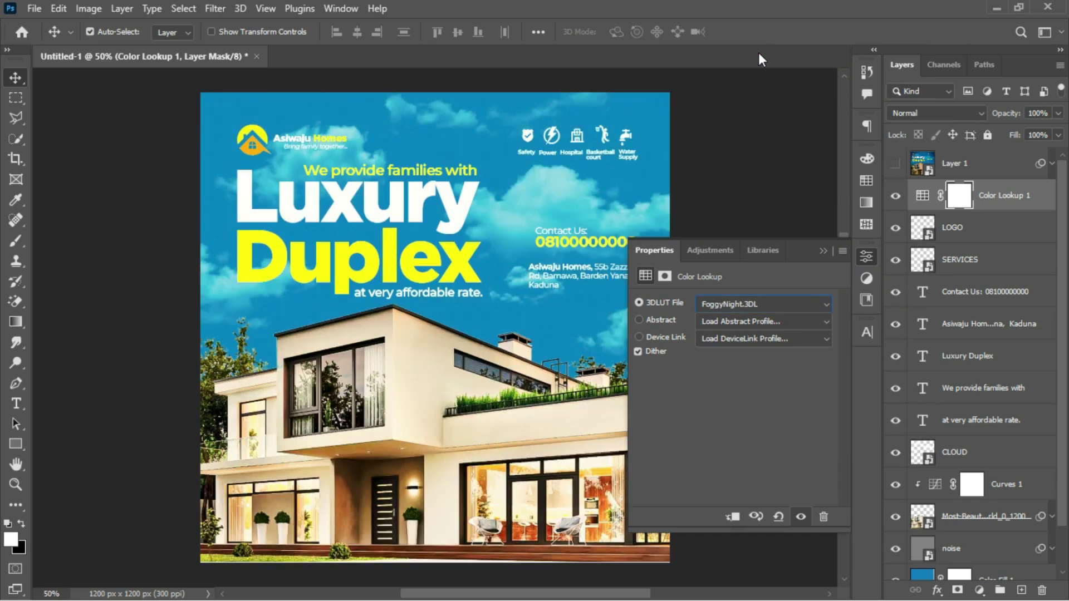
pyautogui.press('Down')
pyautogui.press('Down')
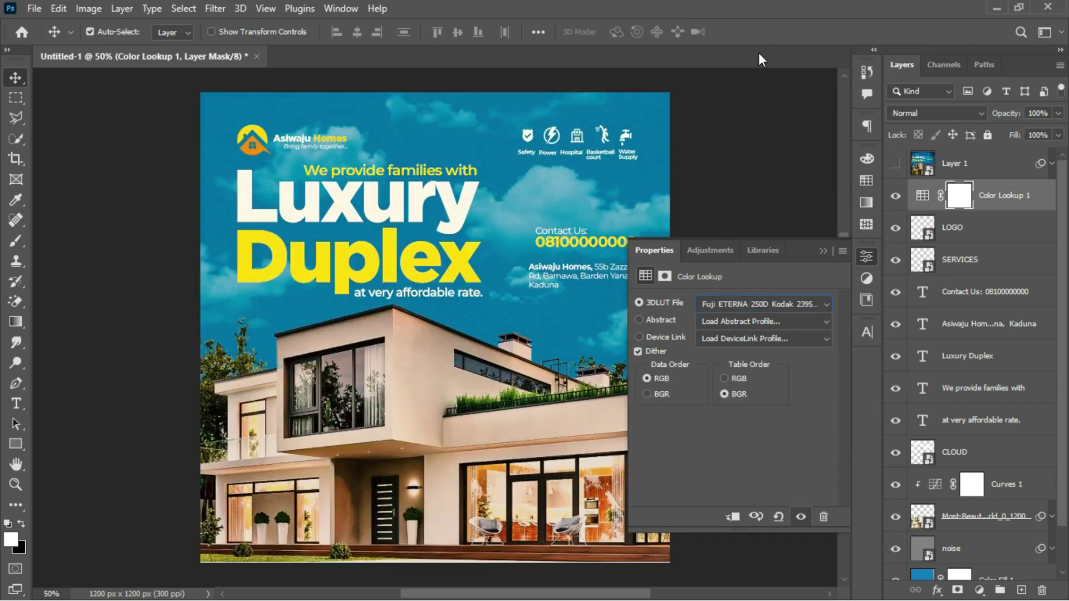
pyautogui.press('Down')
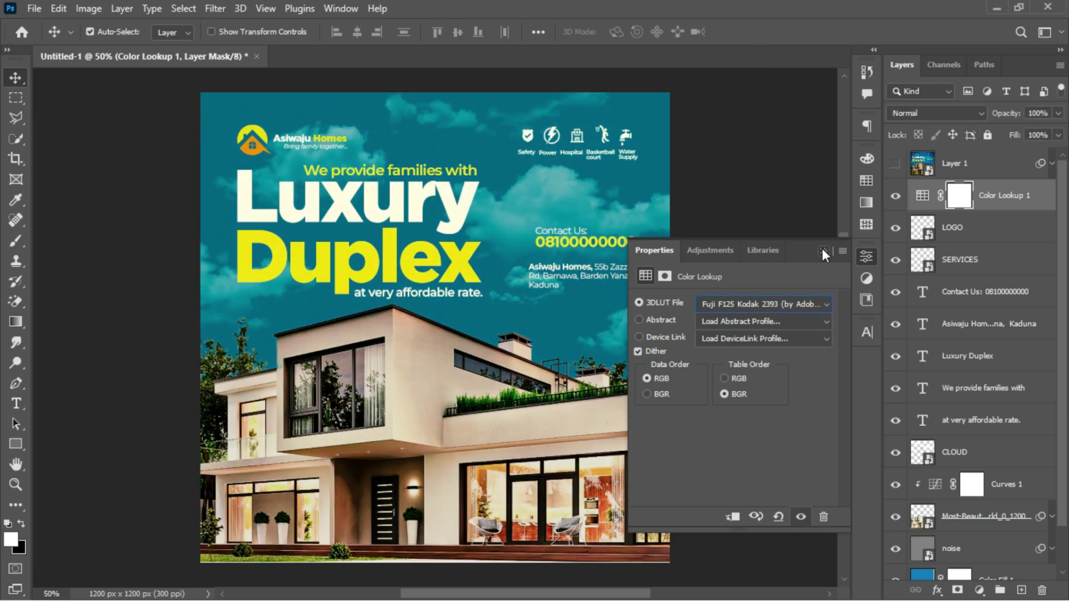
pyautogui.click(824, 251)
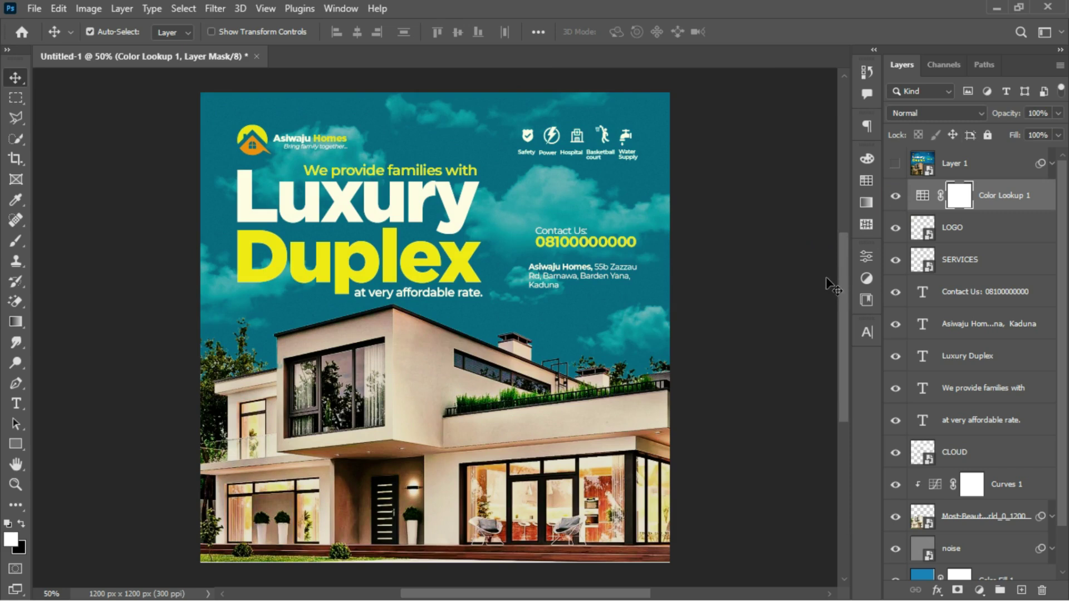
# Hide the Color Lookup adjustment and show the Camera Raw-adjusted Layer 1.
pyautogui.click(898, 195)
pyautogui.click(895, 163)
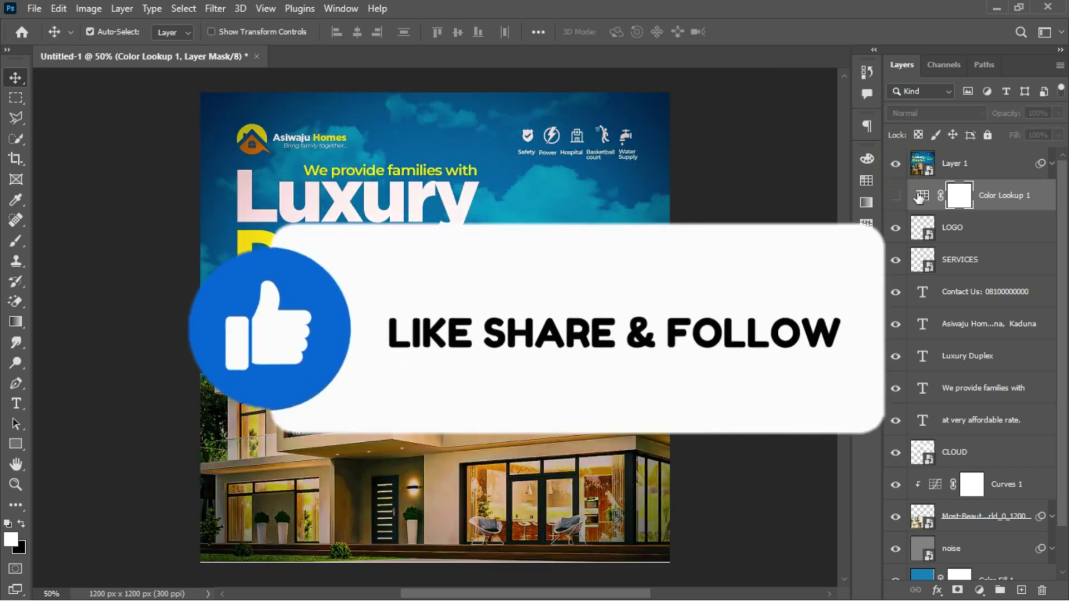